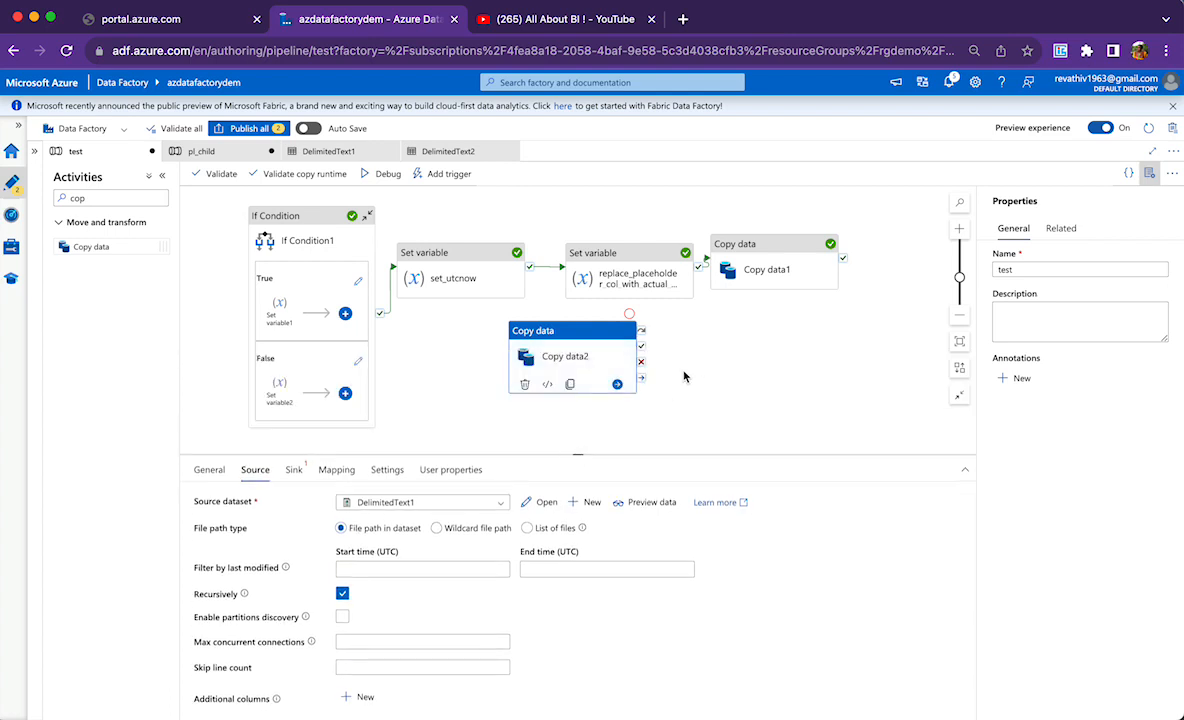
Enlarge the settings area of Copy data2 and add a new row to its source's additional columns
left_click_drag(748, 369, 735, 327)
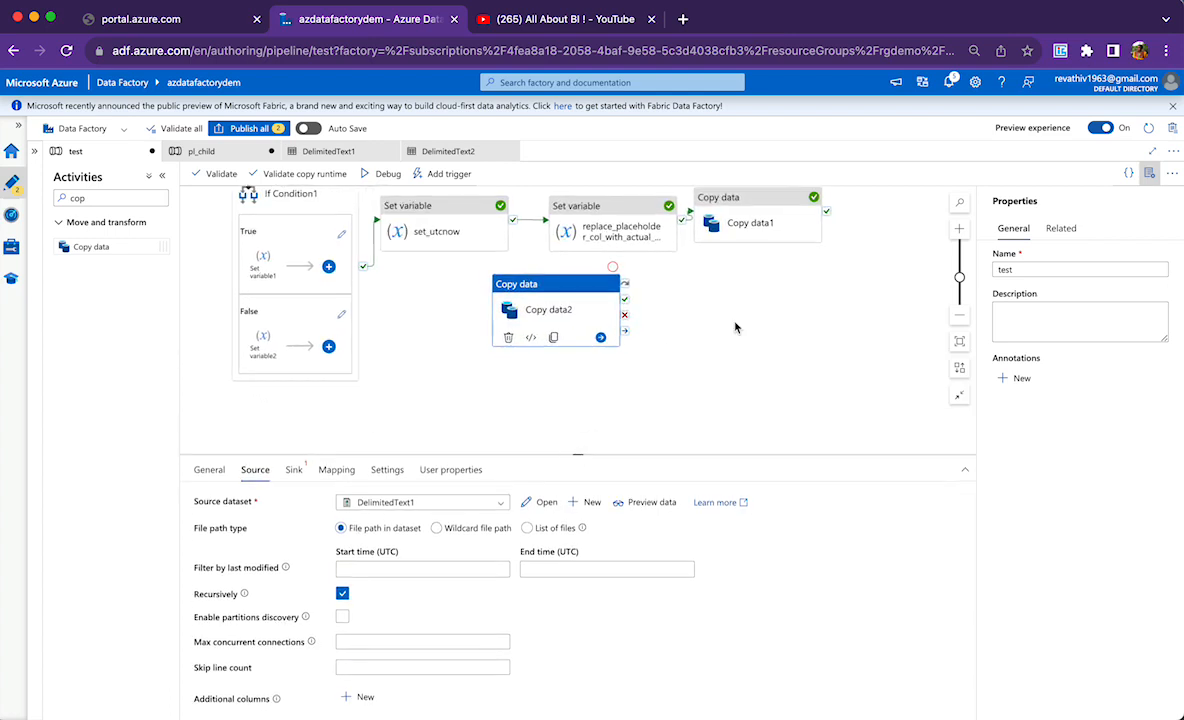
left_click_drag(581, 453, 582, 374)
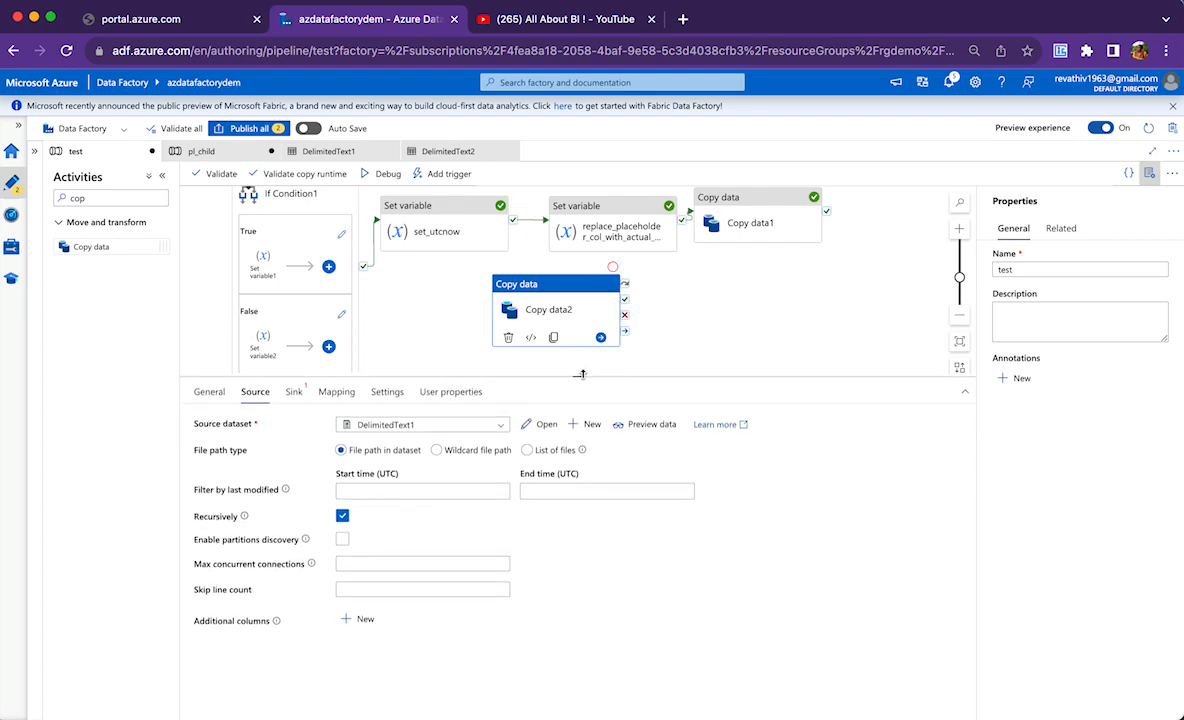
left_click(362, 621)
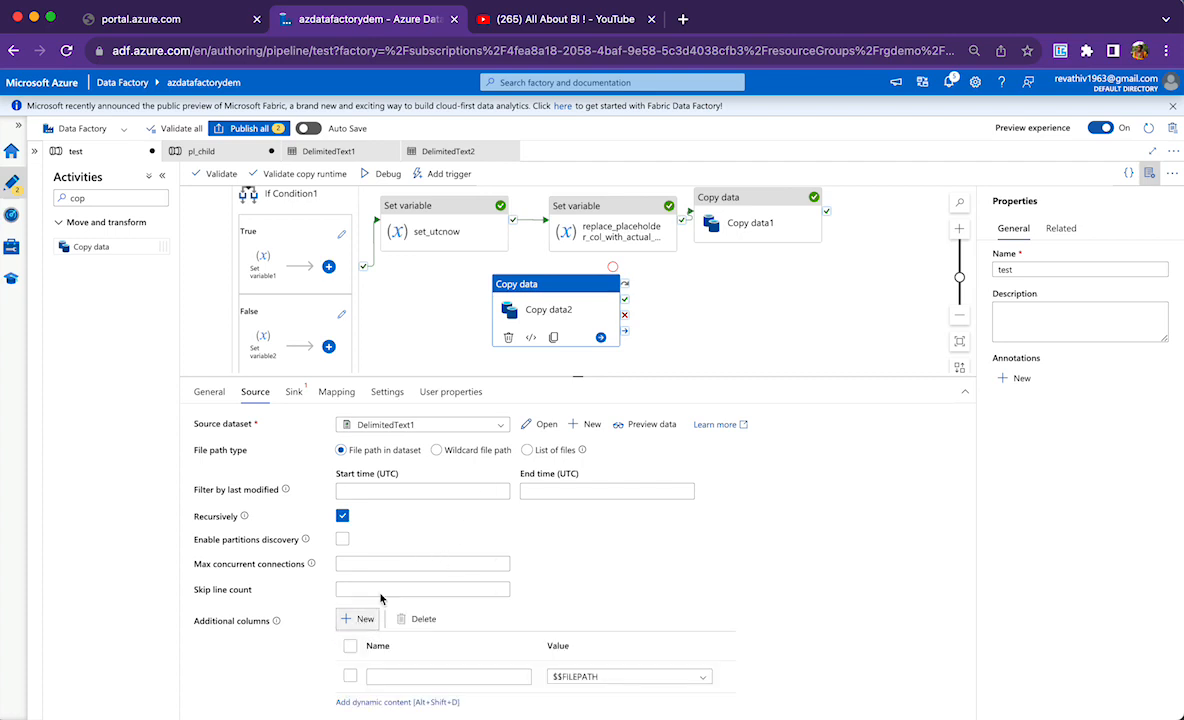
left_click_drag(578, 377, 579, 281)
Try the expression utcNow() as dynamic content for the additional column's value
left_click(626, 581)
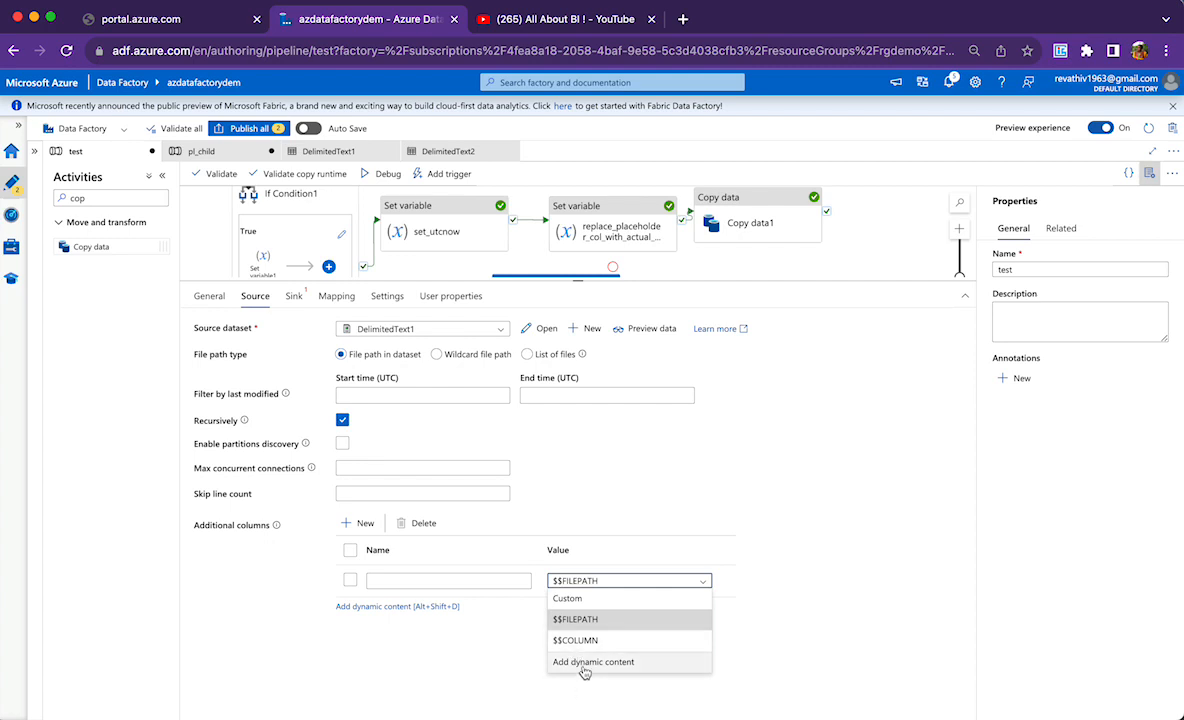
left_click(586, 665)
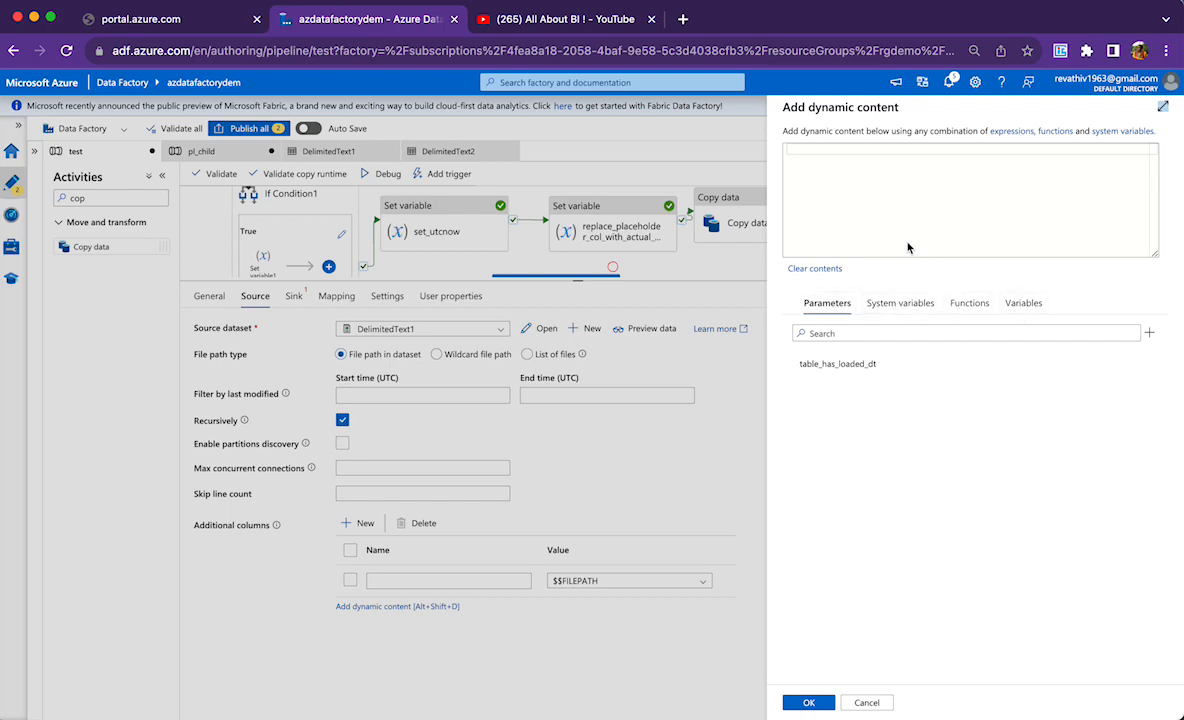
left_click(941, 182)
type("ut")
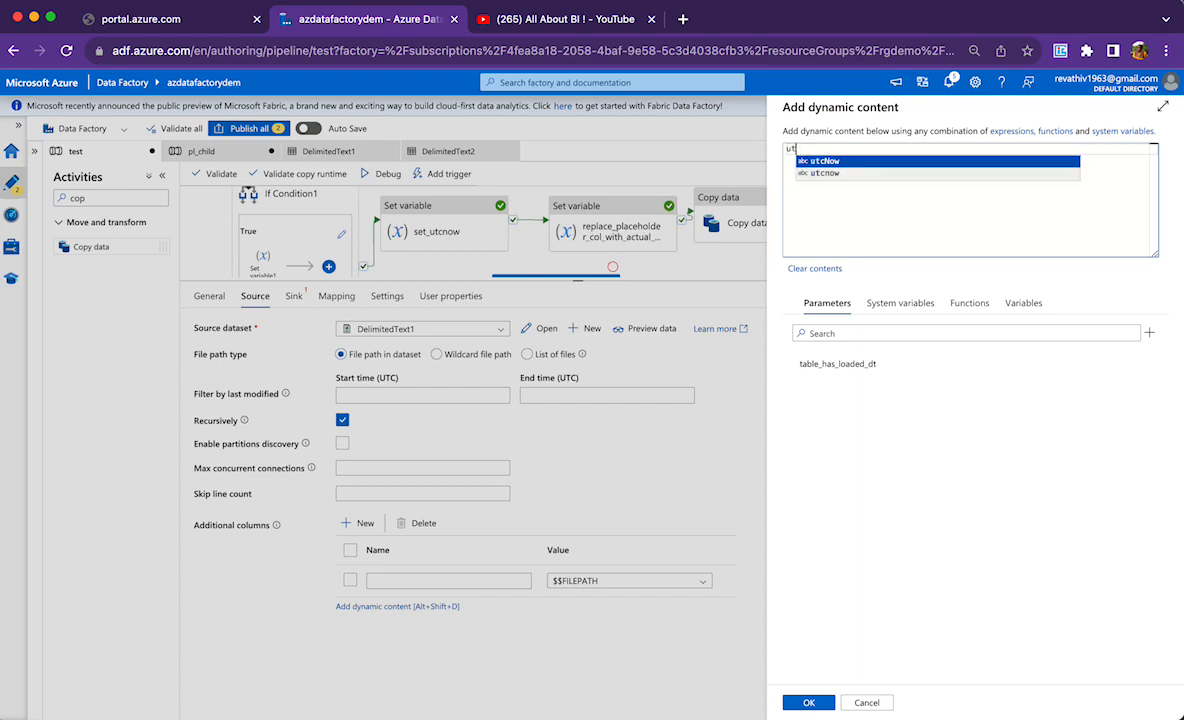
type("cNow()")
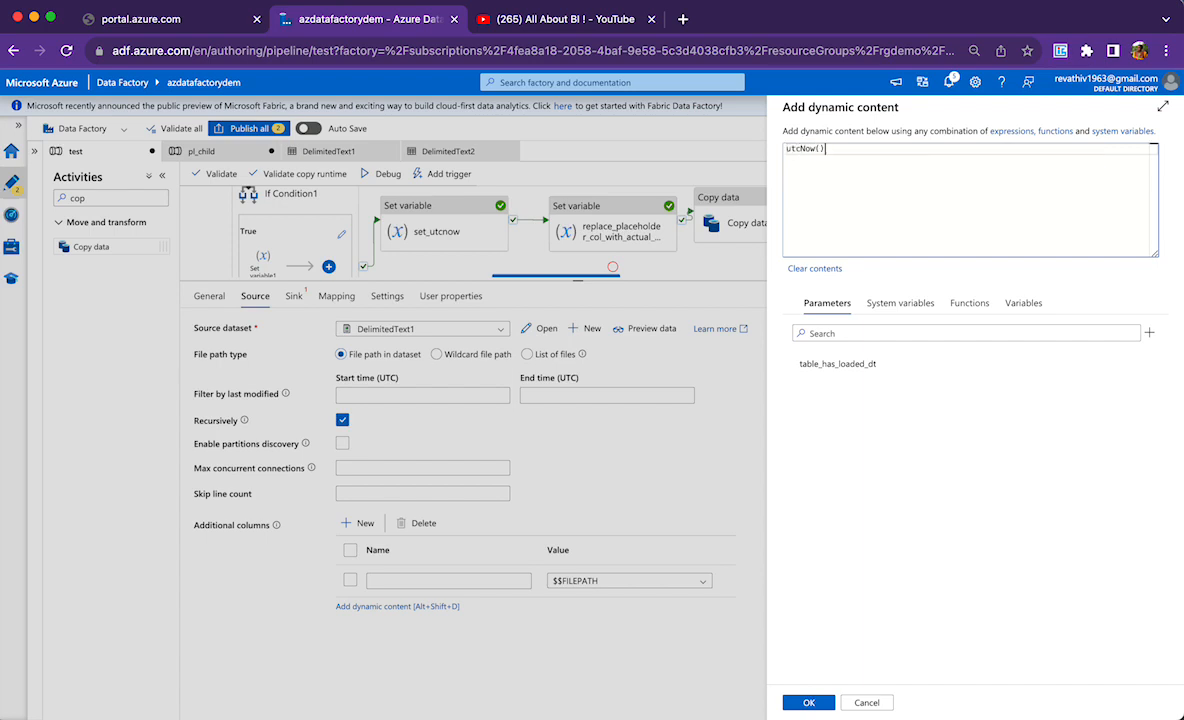
double_click(808, 150)
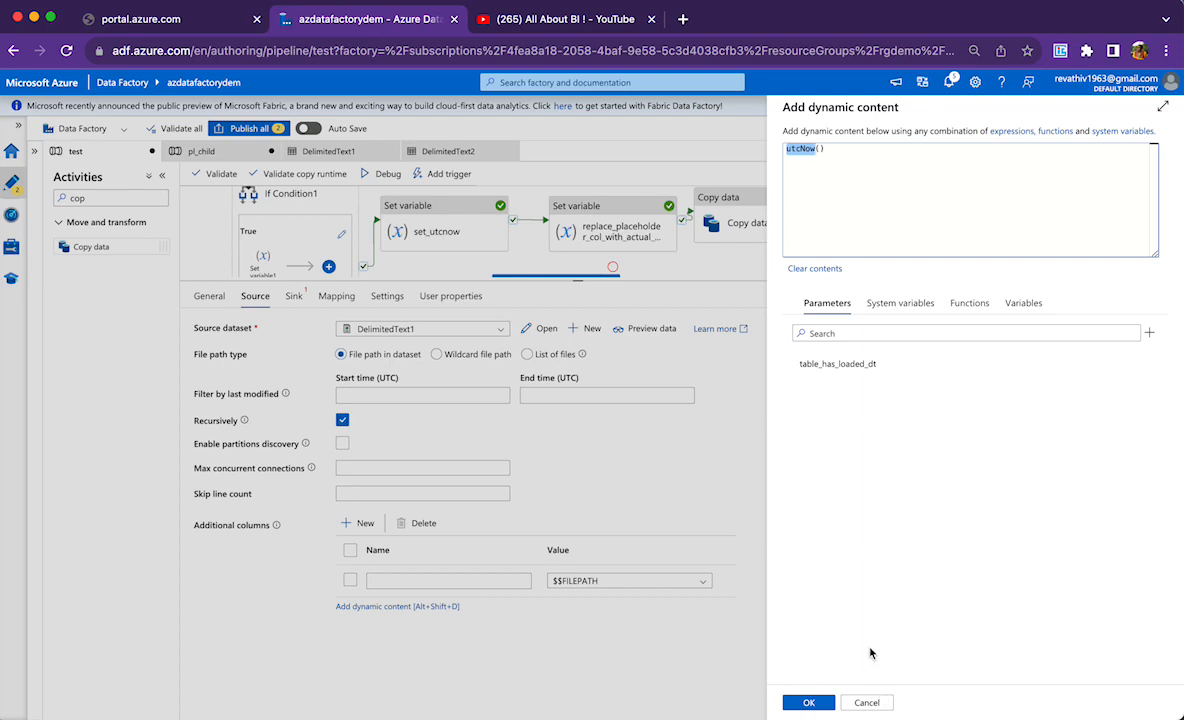
left_click(866, 702)
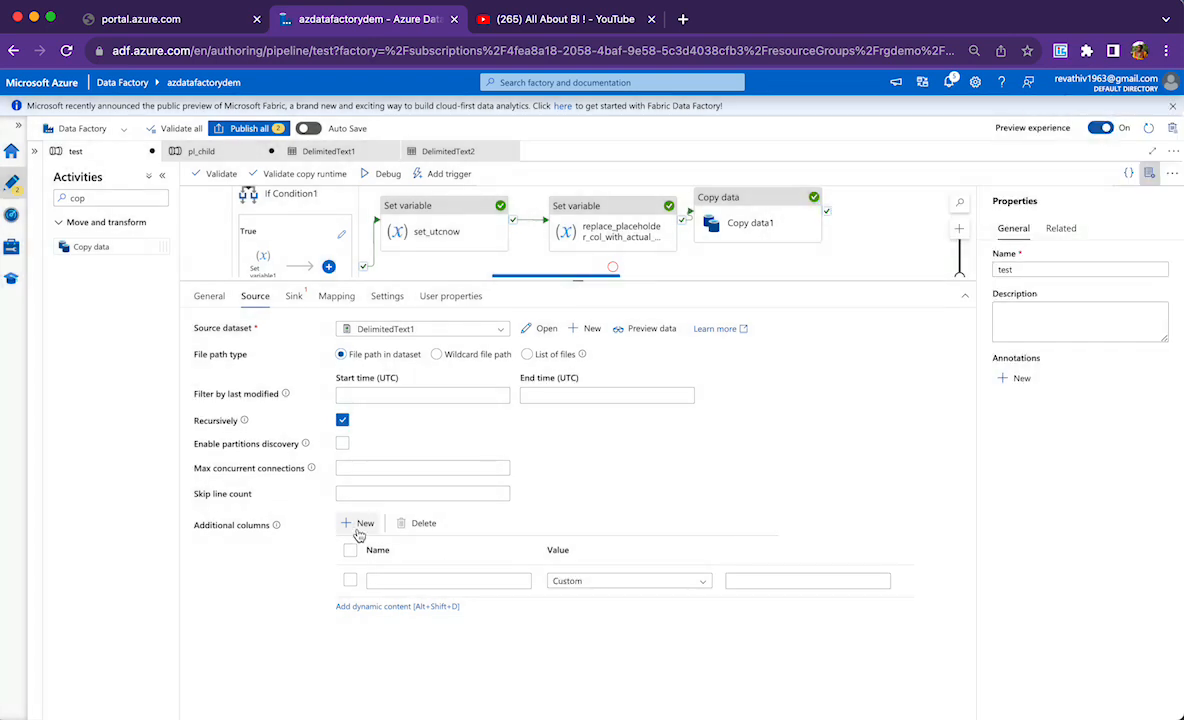
Name the additional column Loaded_Datetime and try to give it a dynamic content value
left_click(400, 575)
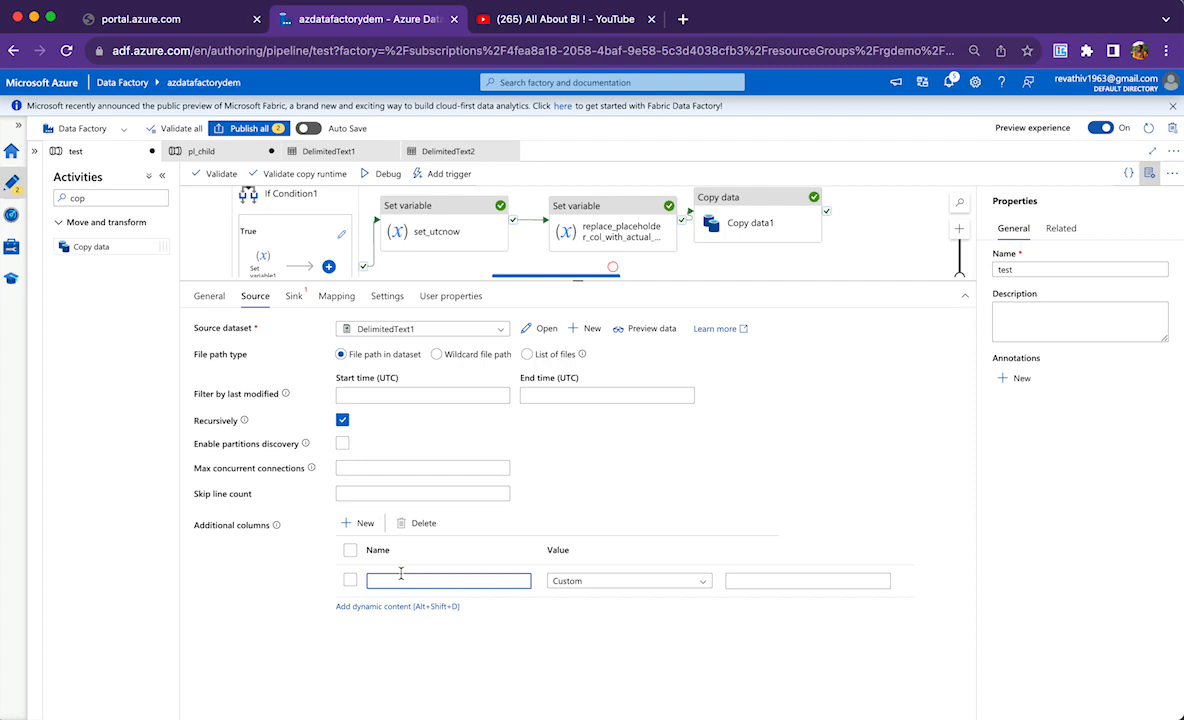
type("Loaded_")
type("C")
type("Datetime")
left_click(760, 580)
left_click(673, 584)
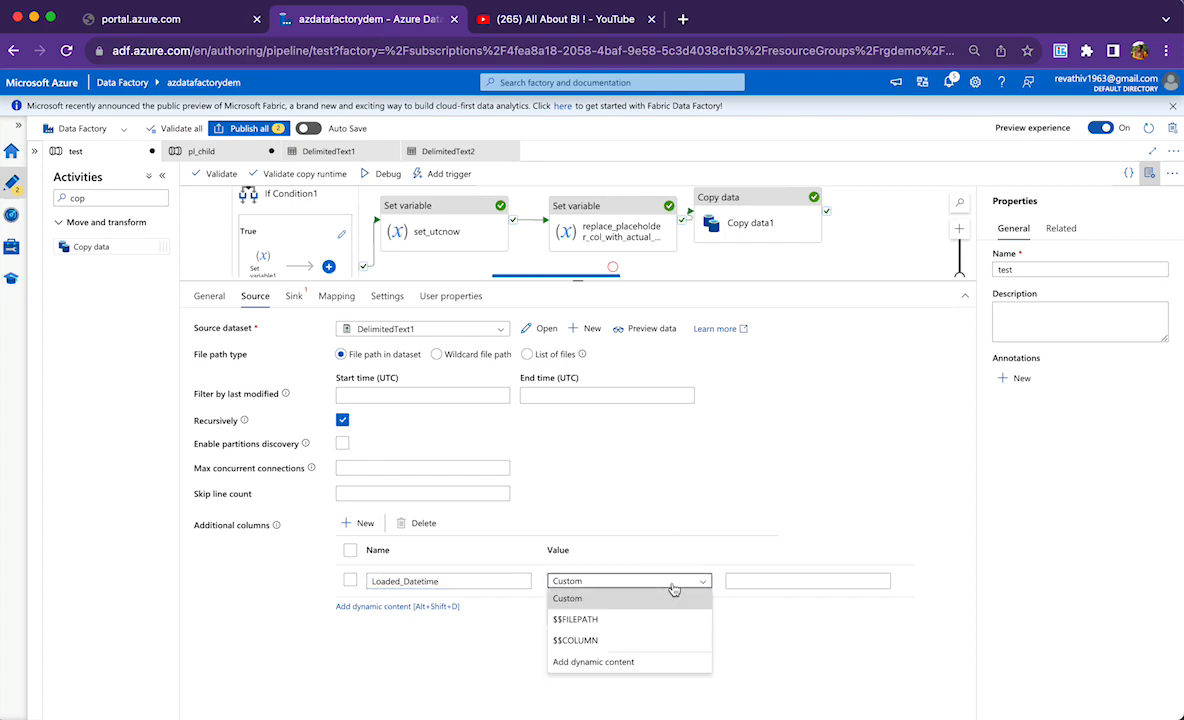
left_click(632, 662)
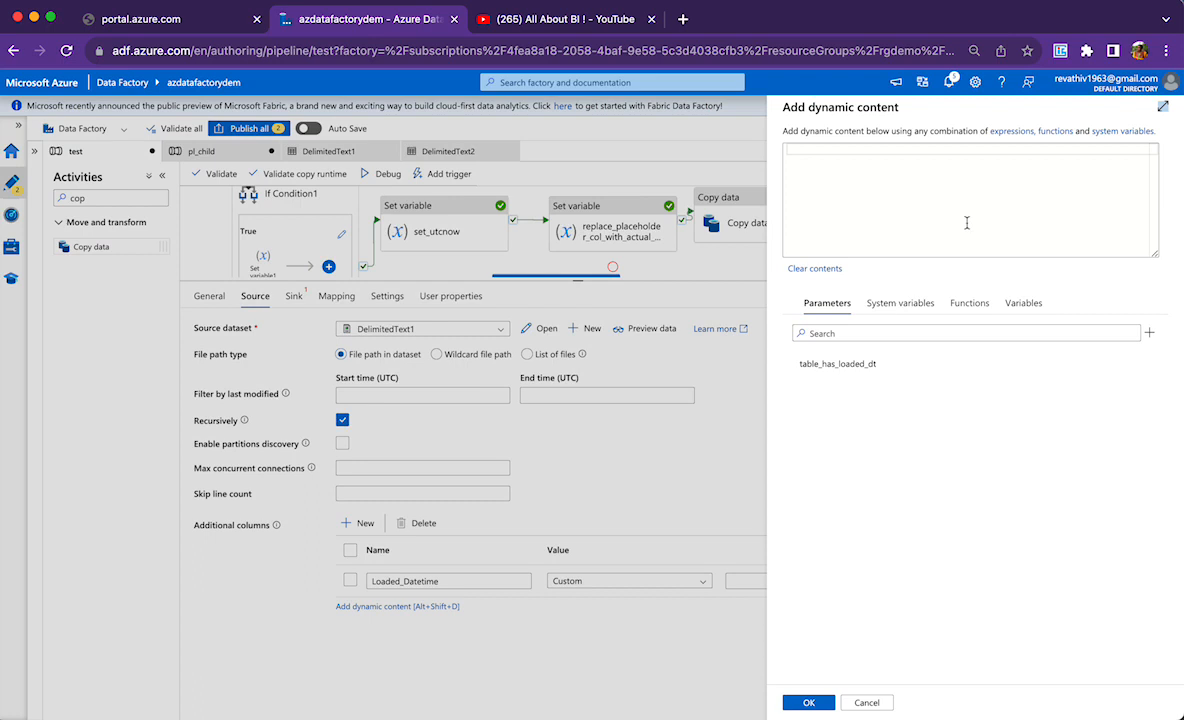
left_click(871, 705)
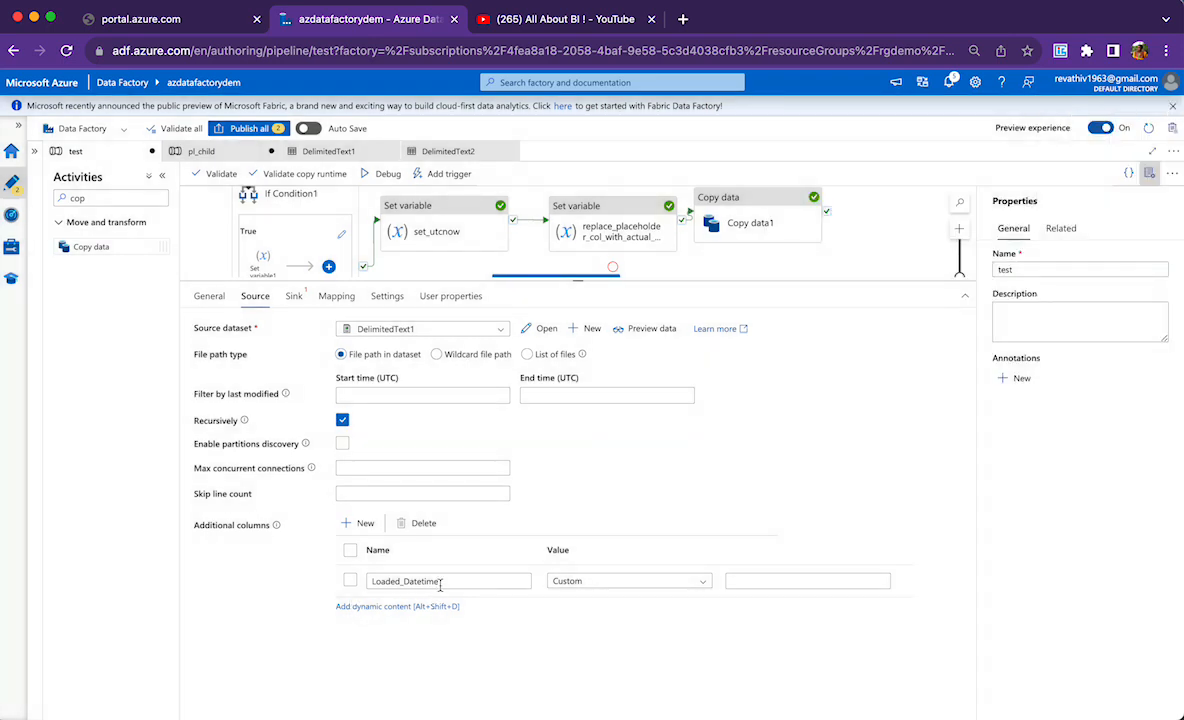
Delete the Loaded_Datetime row from the source's additional columns
left_click_drag(450, 581, 404, 581)
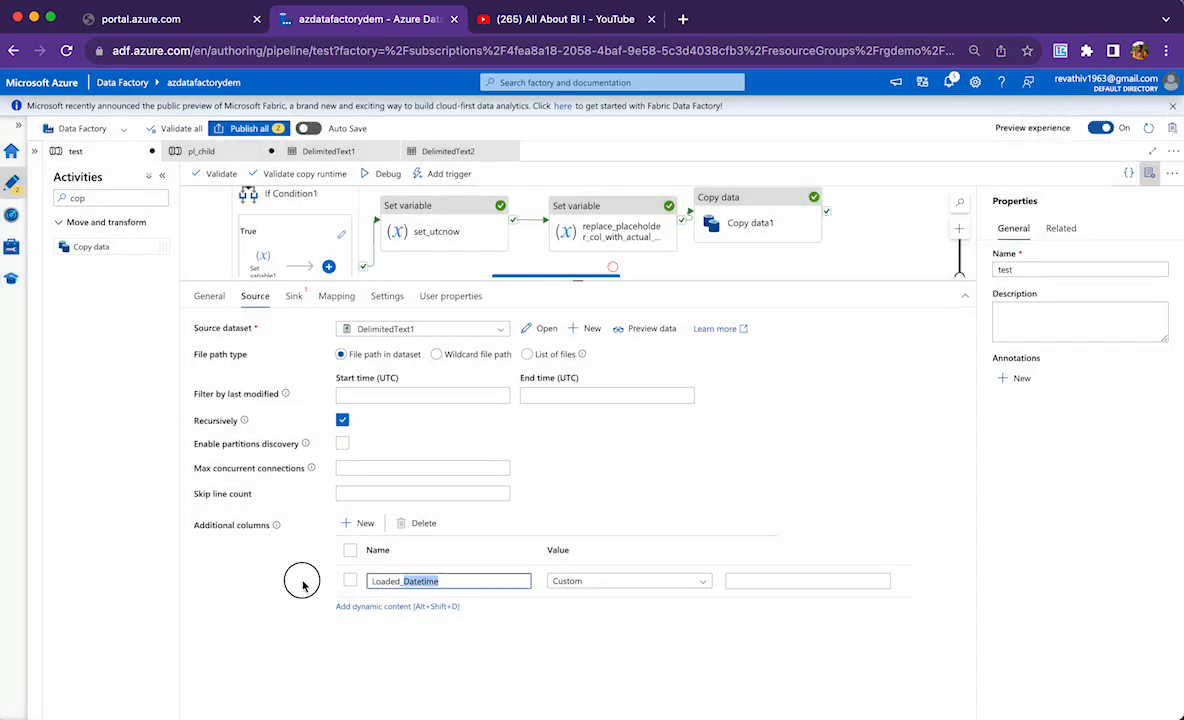
left_click_drag(302, 585, 275, 586)
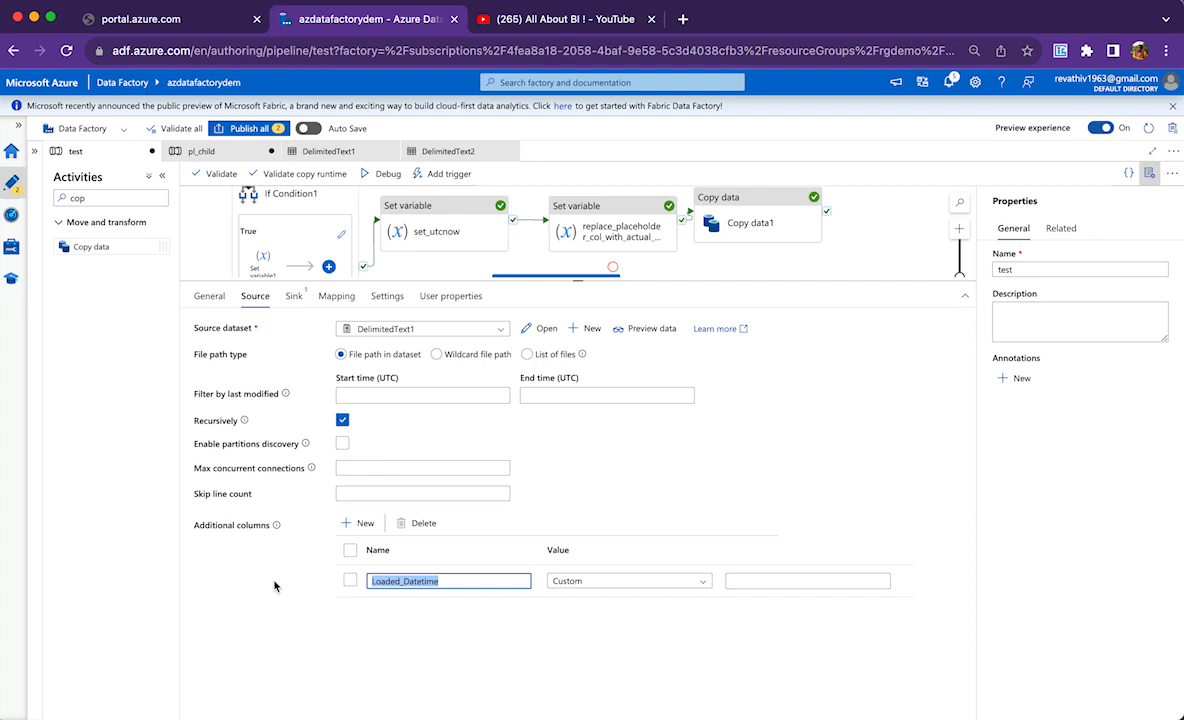
left_click(350, 550)
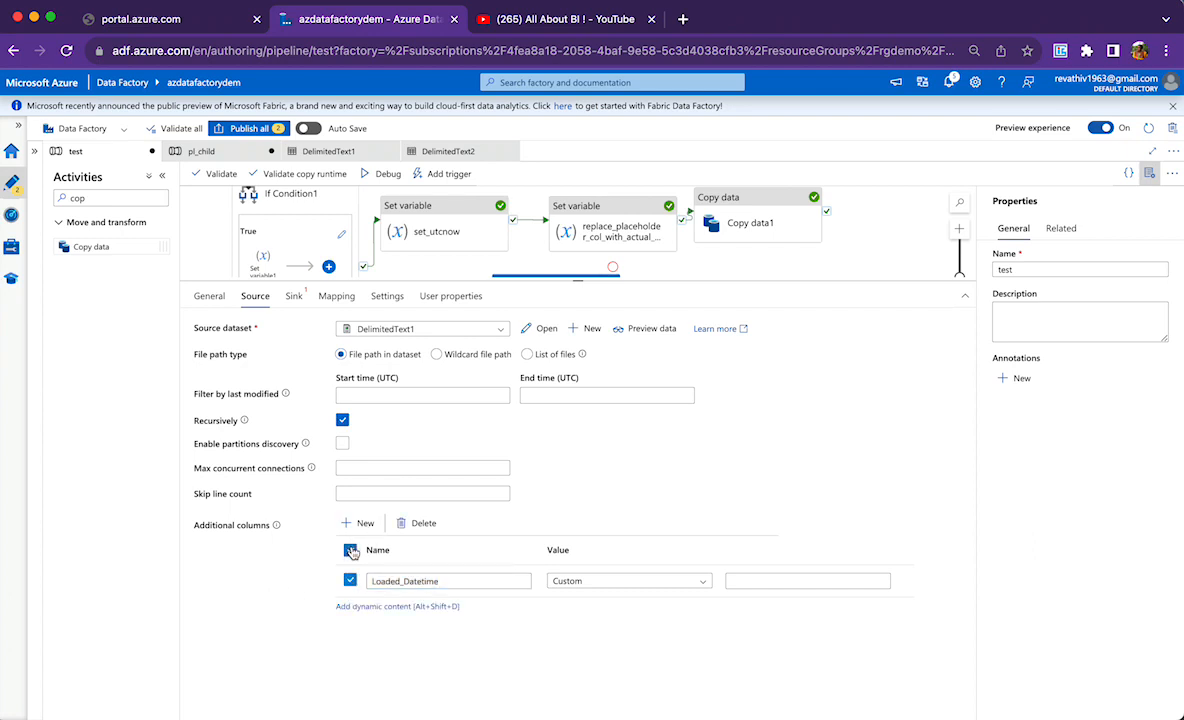
left_click(412, 524)
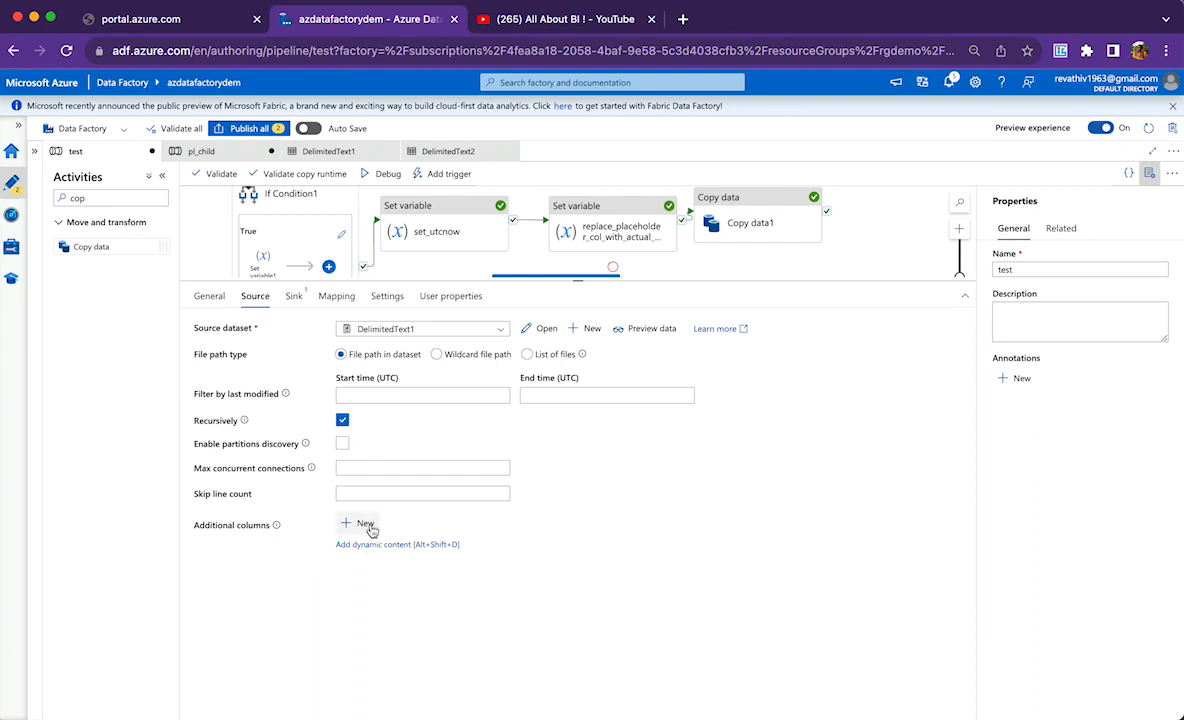
Add an additional column named Loaded_date to the Copy data2 source
left_click(365, 523)
left_click(380, 580)
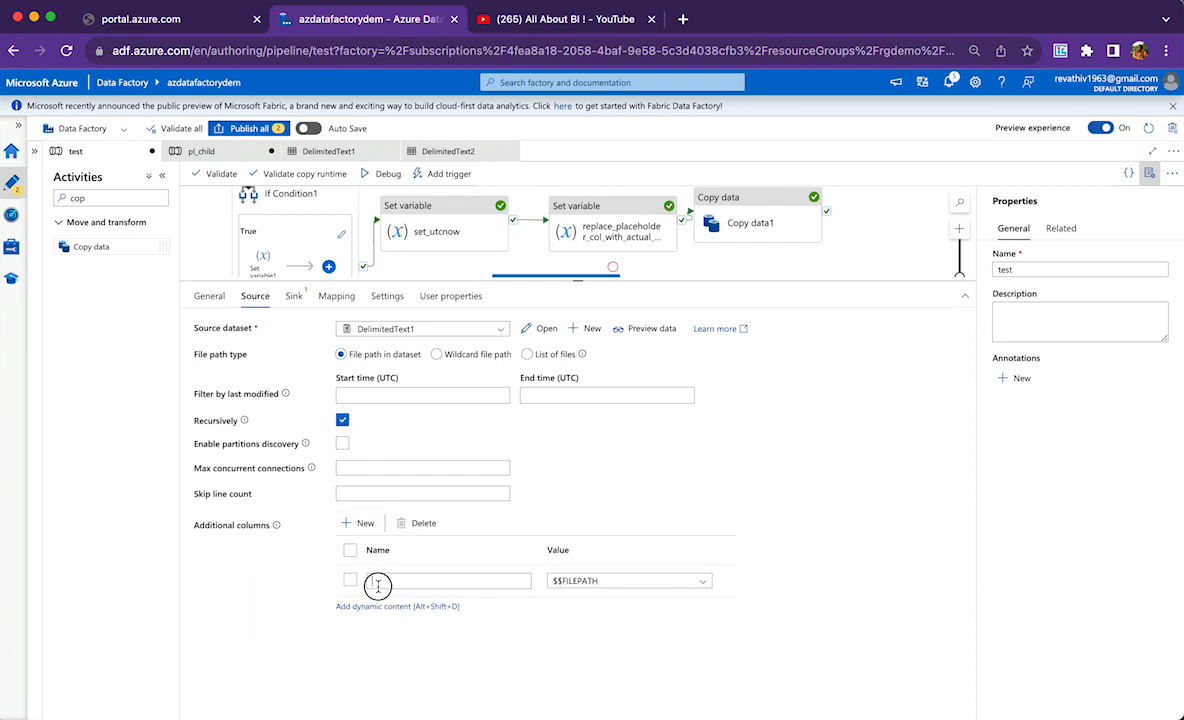
type("Loaded_date")
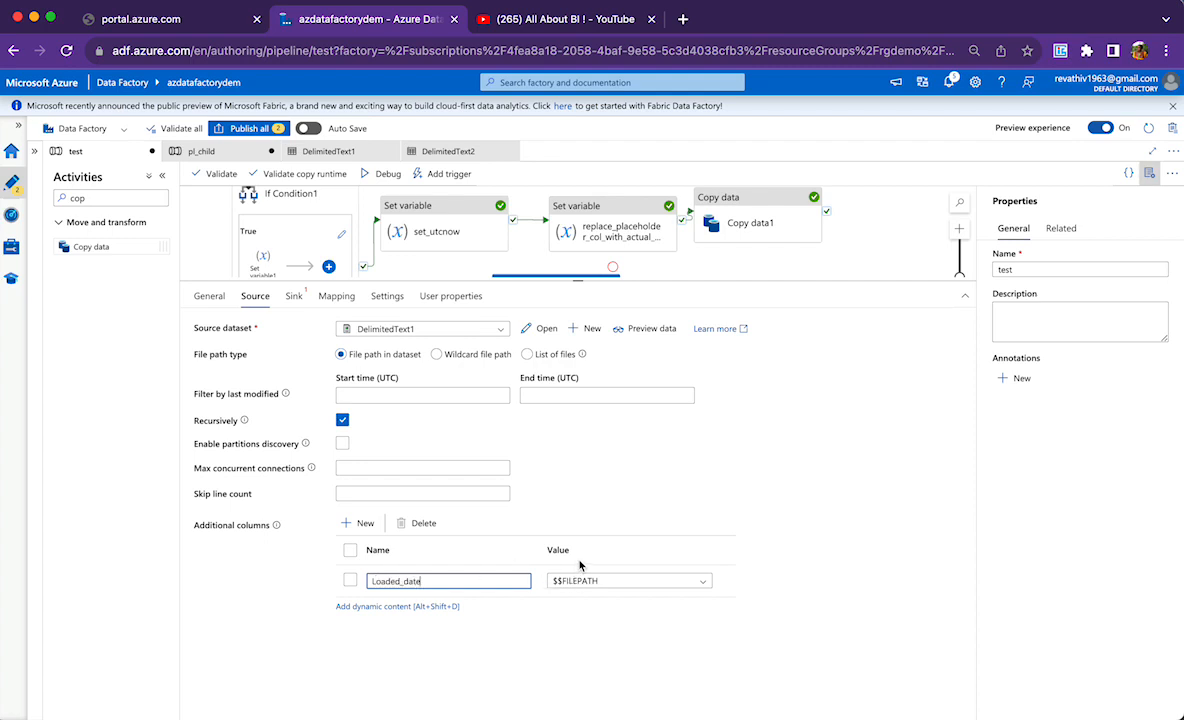
left_click_drag(436, 581, 331, 580)
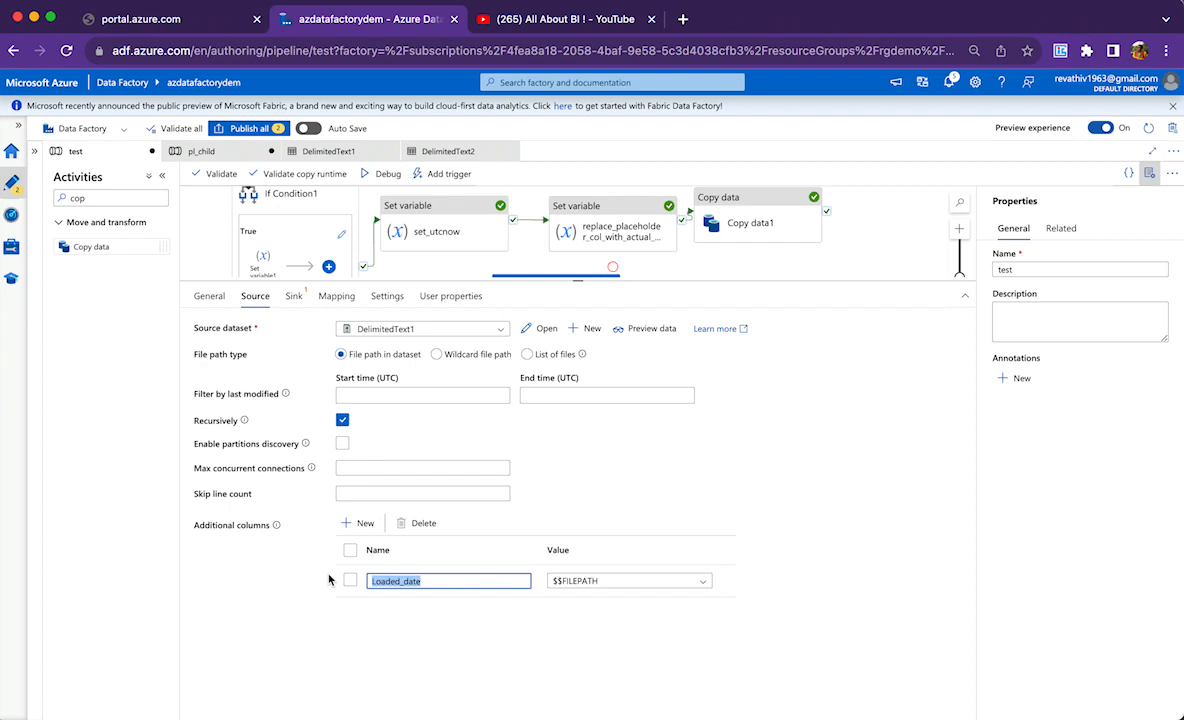
left_click(455, 634)
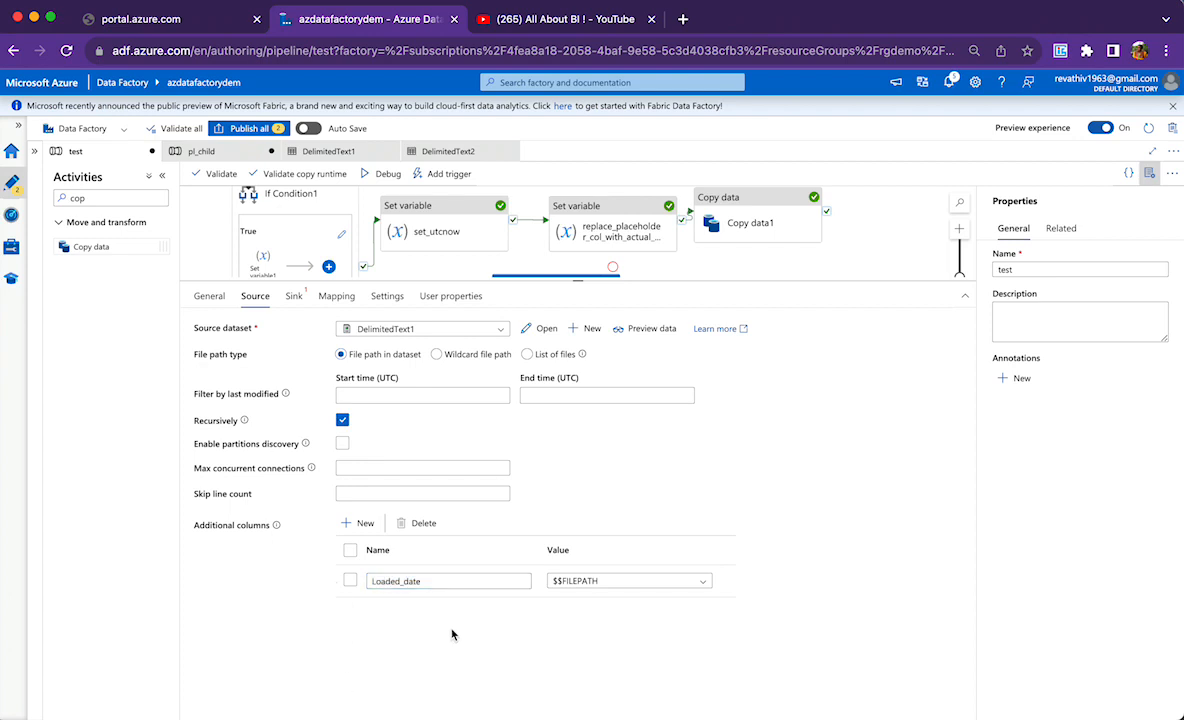
Delete the Loaded_date row from the source's additional columns
left_click(373, 562)
left_click(350, 550)
left_click(418, 523)
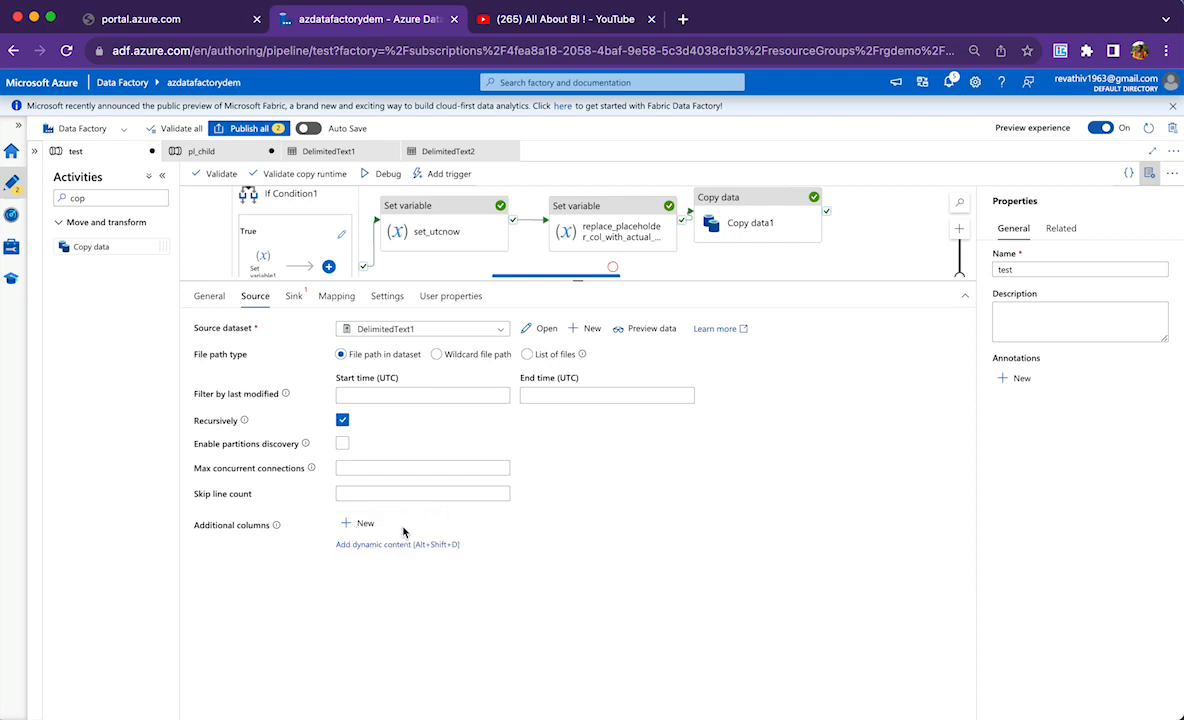
Switch to Notes and examine the JSON array template with its name and value pair and the <column1> and <value1> placeholders
left_click(362, 545)
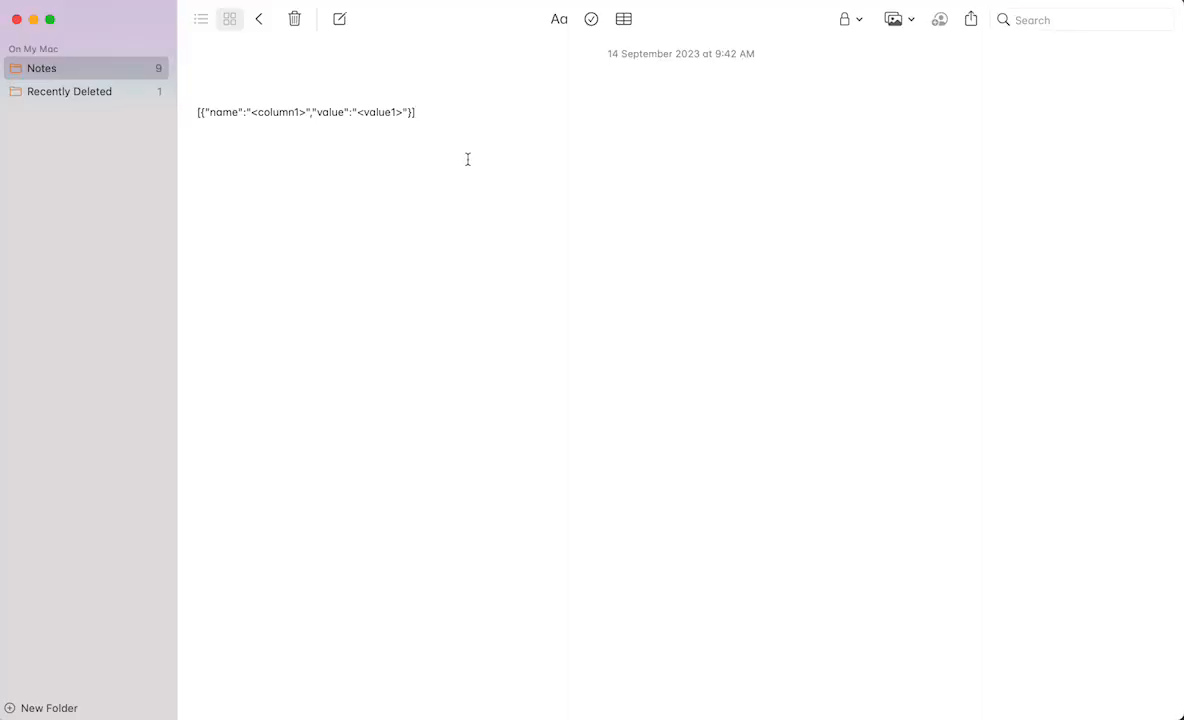
left_click(413, 112)
left_click_drag(413, 112, 199, 114)
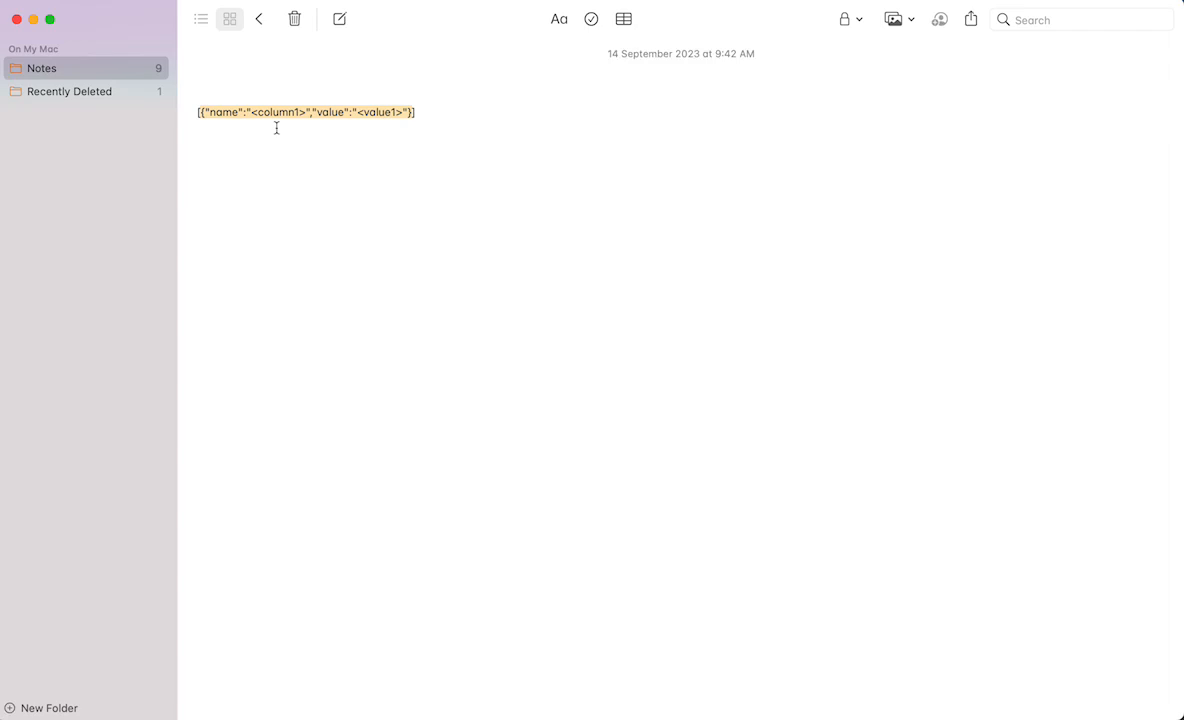
left_click(427, 114)
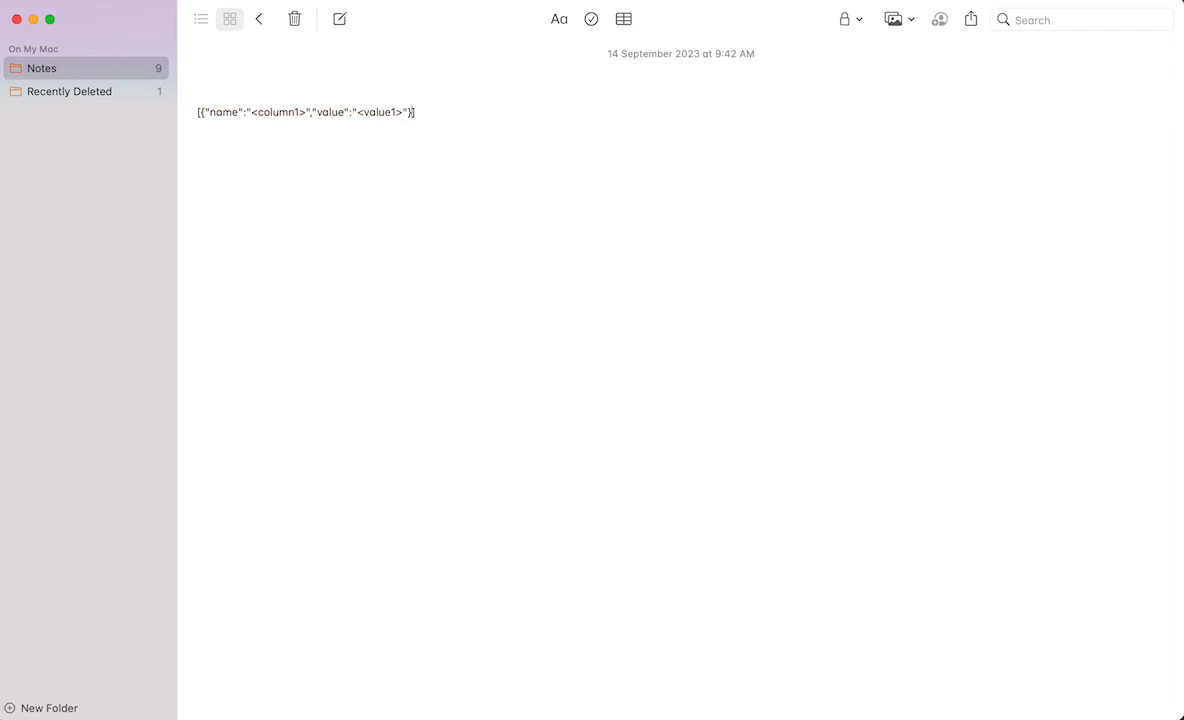
left_click_drag(470, 117, 185, 116)
double_click(219, 113)
double_click(256, 114)
left_click(328, 118)
double_click(383, 112)
left_click_drag(426, 112, 192, 114)
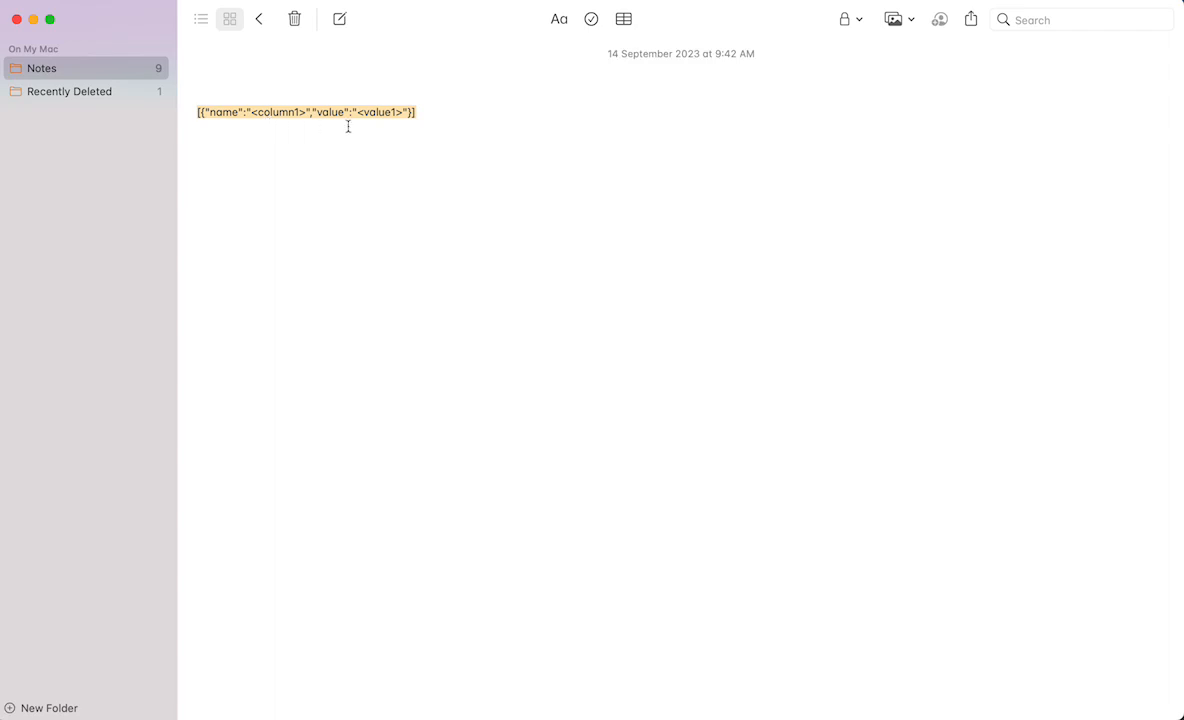
left_click(415, 112)
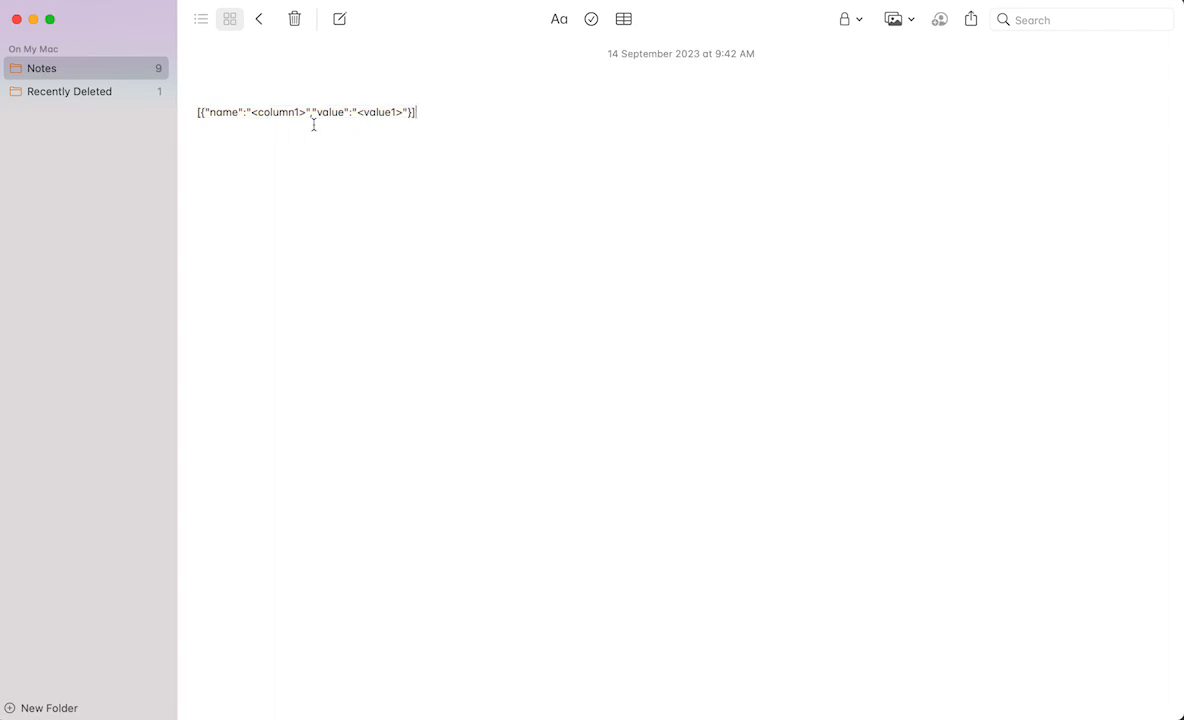
double_click(278, 112)
double_click(380, 112)
double_click(265, 112)
double_click(373, 112)
double_click(268, 112)
double_click(380, 112)
Add the line "Pipeline parameter : table_has_loaded_dt_col : bool: true \ false" below the JSON template in the note
left_click(465, 139)
key("Return")
type("pipeline parameter : table_has")
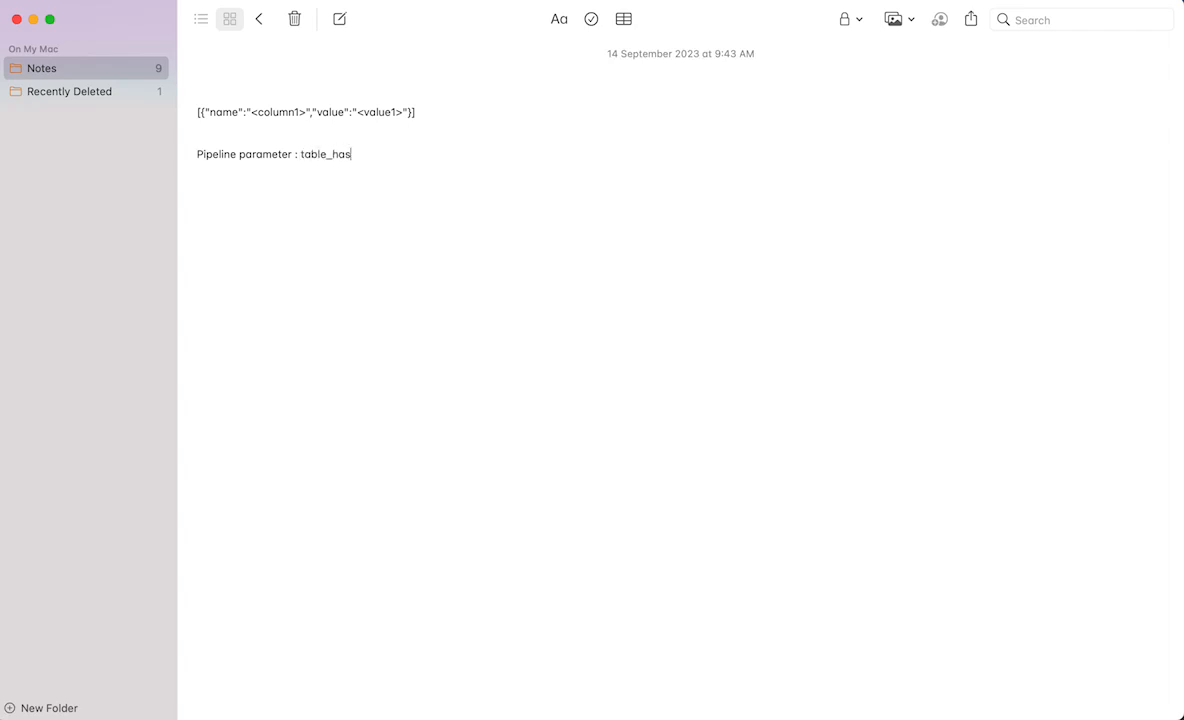
type("_loaded_f")
type("t : boo")
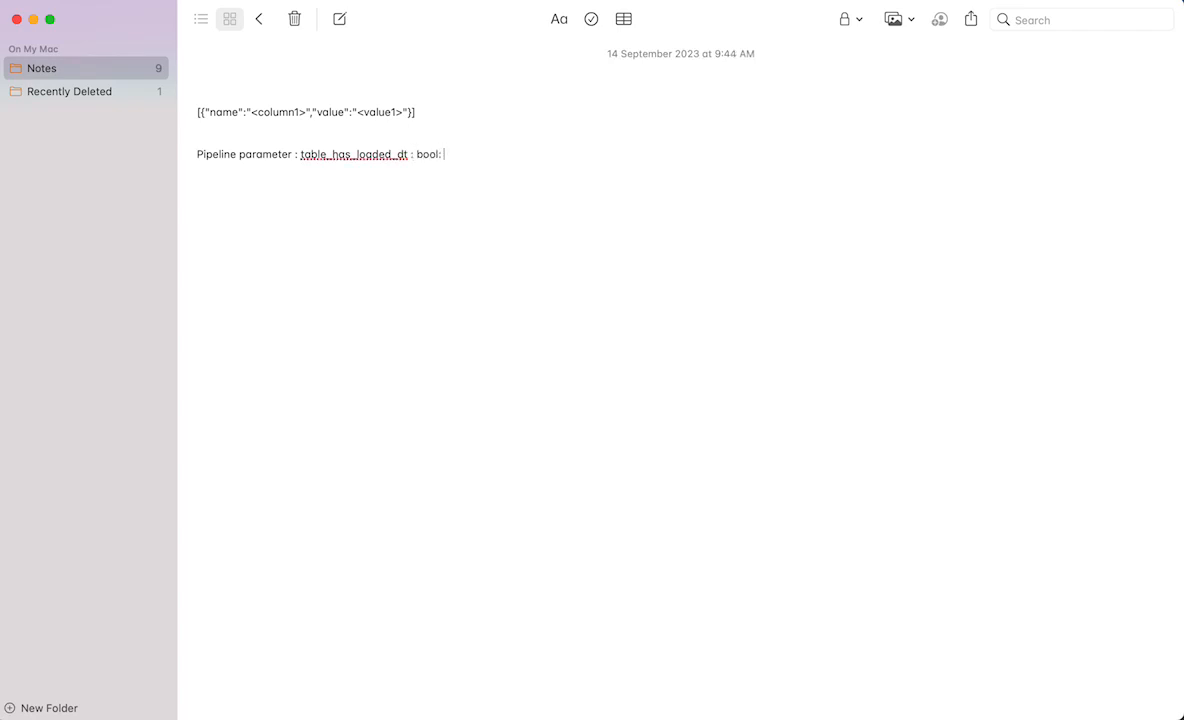
type("l: true \\ false")
double_click(340, 155)
key("Right")
type("_col")
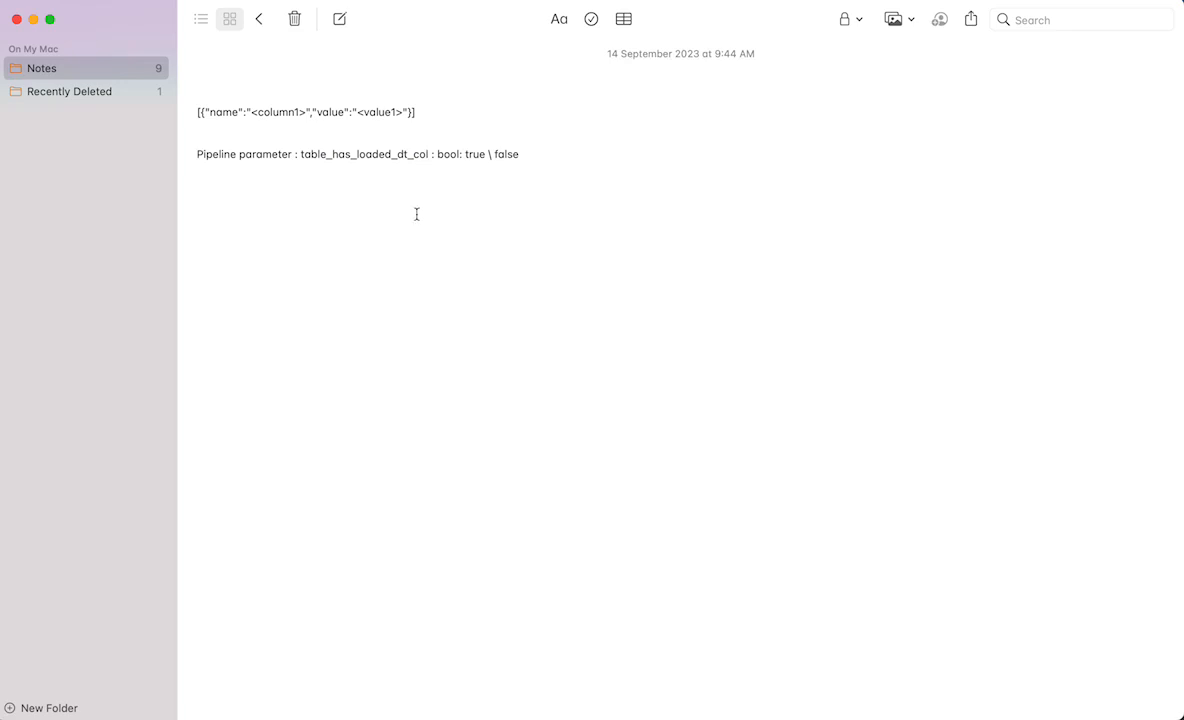
Review the loaded_dt part of the pipeline parameter name and its true and false options in the note
double_click(381, 154)
double_click(477, 157)
left_click_drag(357, 154, 409, 154)
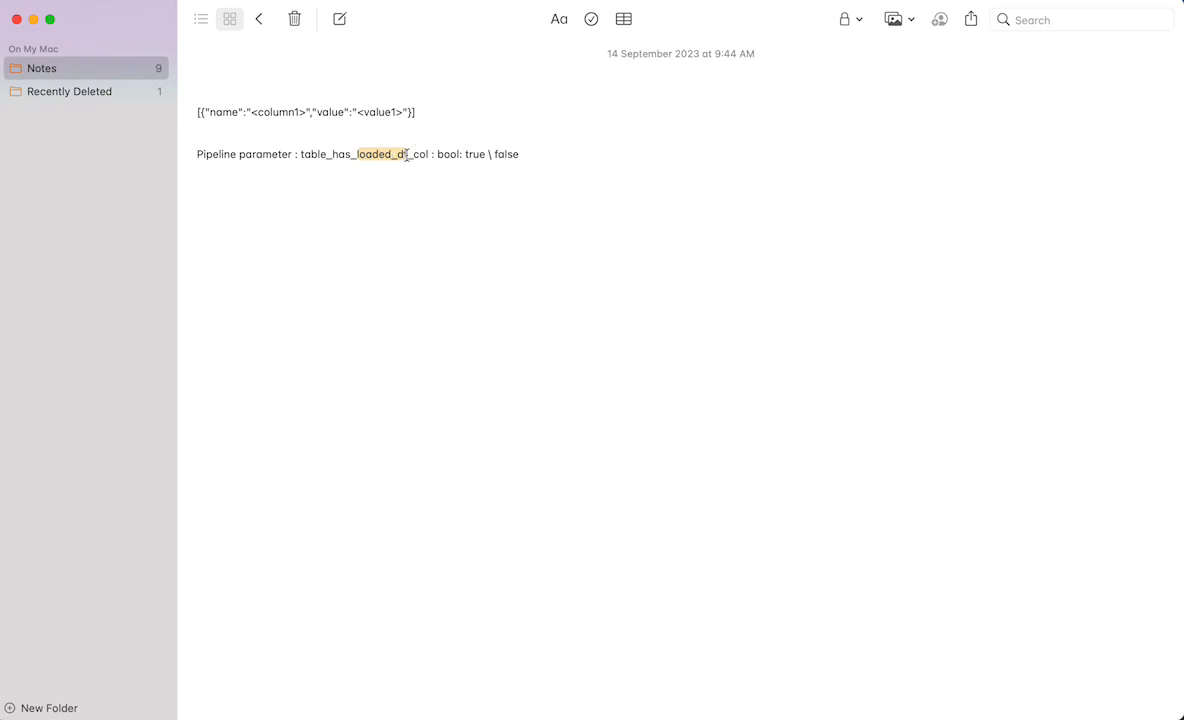
double_click(481, 154)
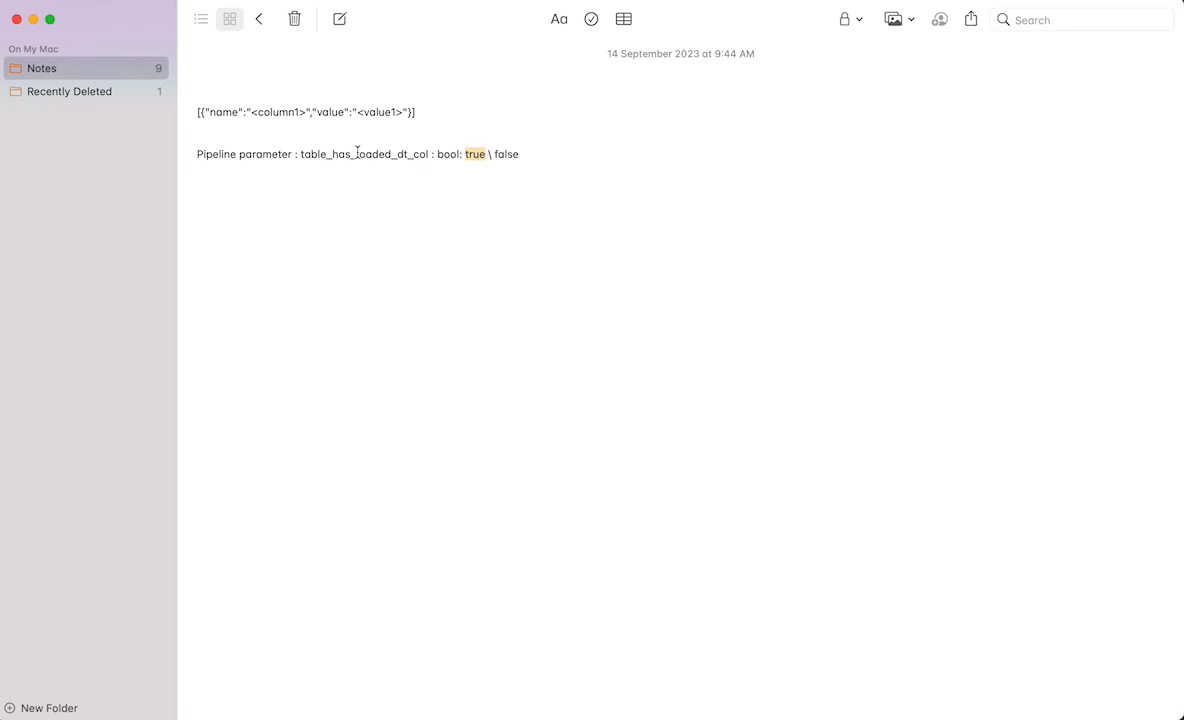
left_click_drag(357, 153, 410, 157)
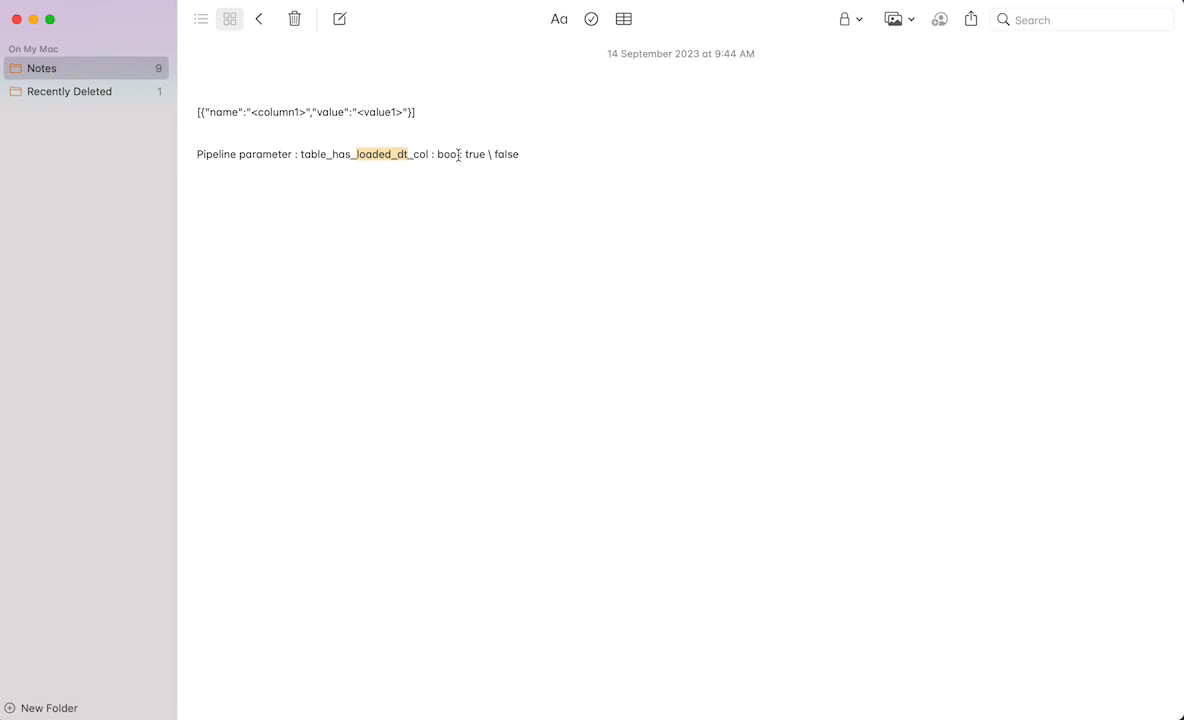
double_click(503, 154)
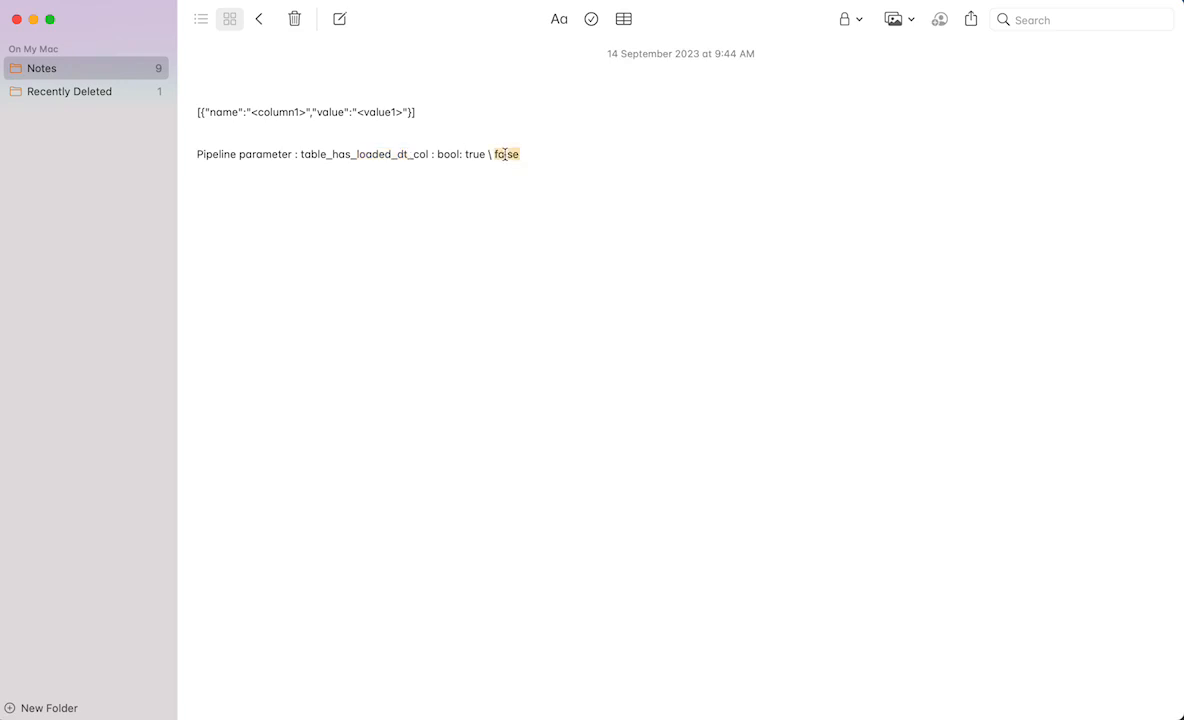
left_click_drag(357, 154, 407, 153)
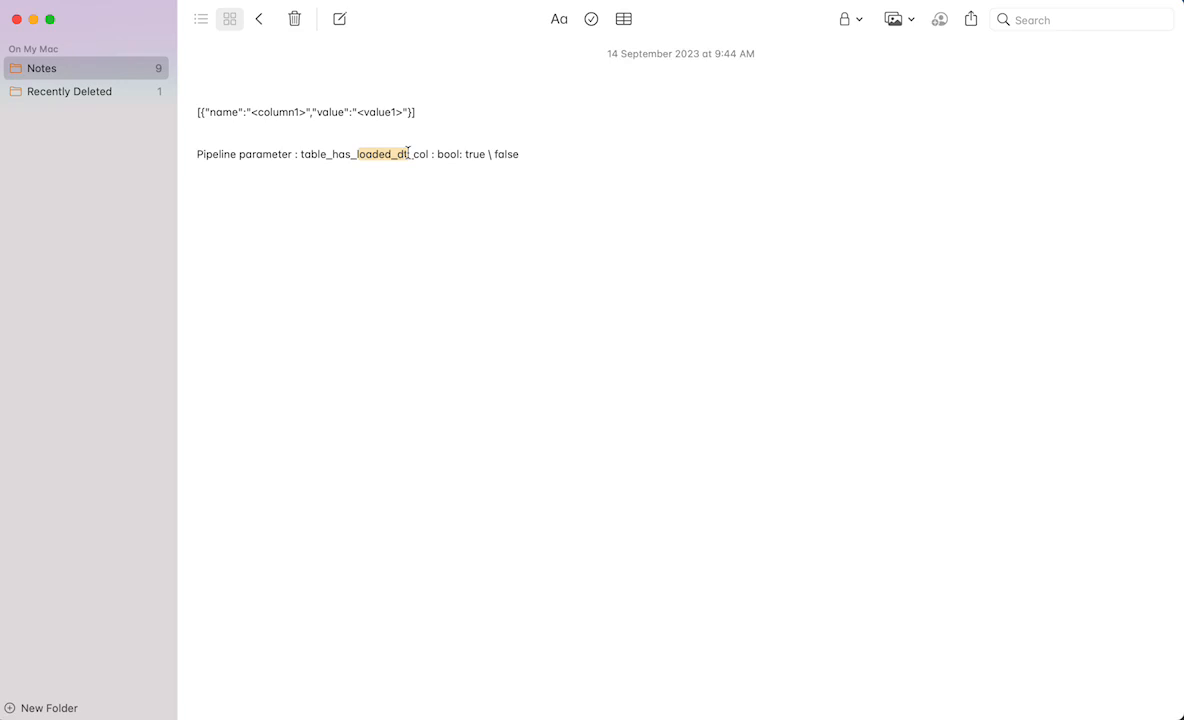
Add the lines "True — loaded_datetime" and "False — loaded_dt" below the pipeline parameter line in the note
left_click_drag(550, 147, 197, 164)
double_click(404, 154)
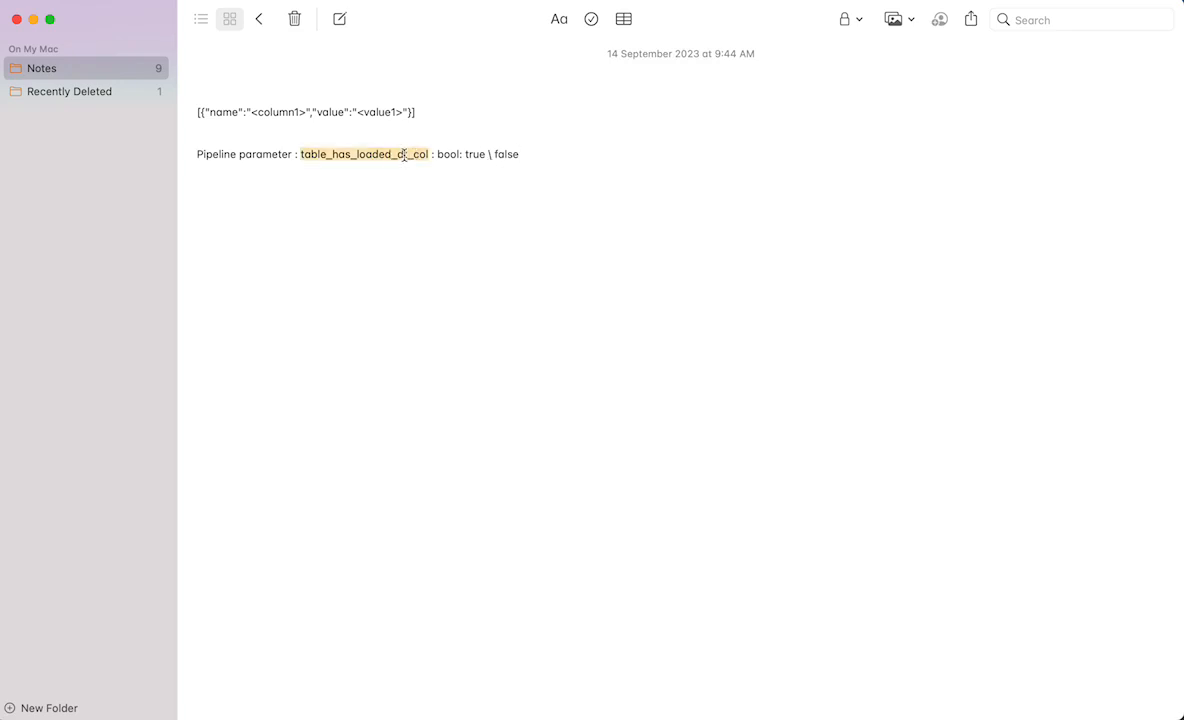
left_click(531, 154)
key("Return")
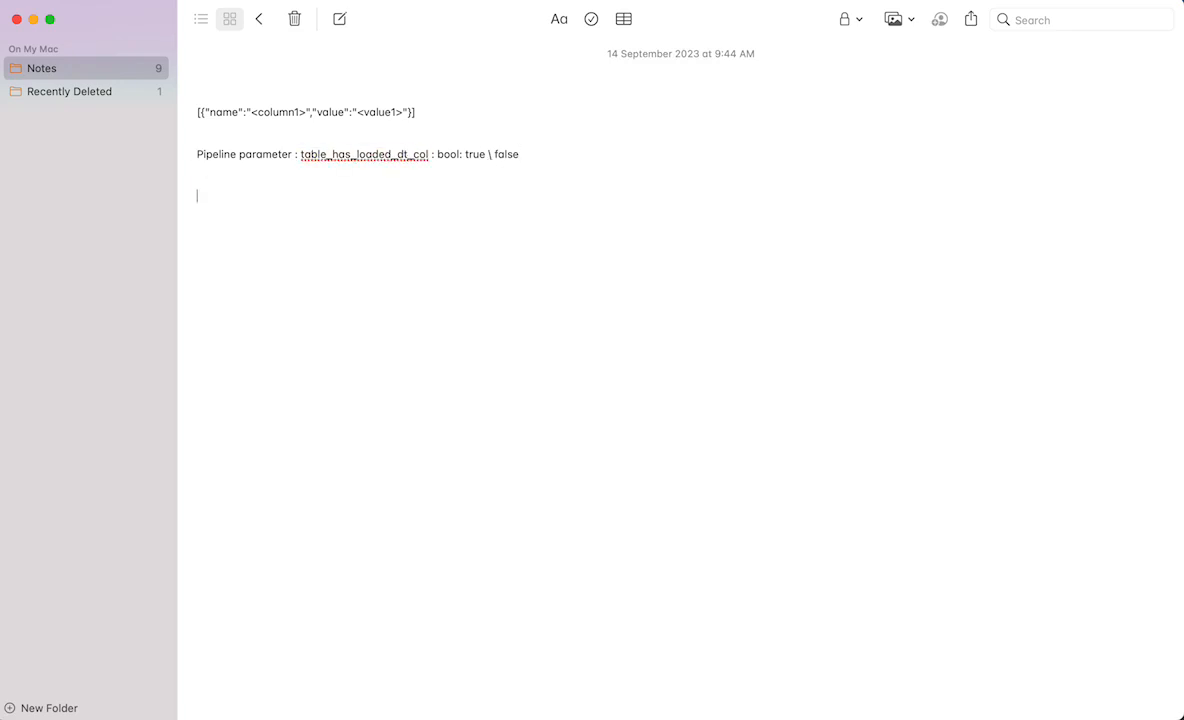
type("true")
type(" --")
type("loaded_datet")
type("ime")
key("Return")
type("False -")
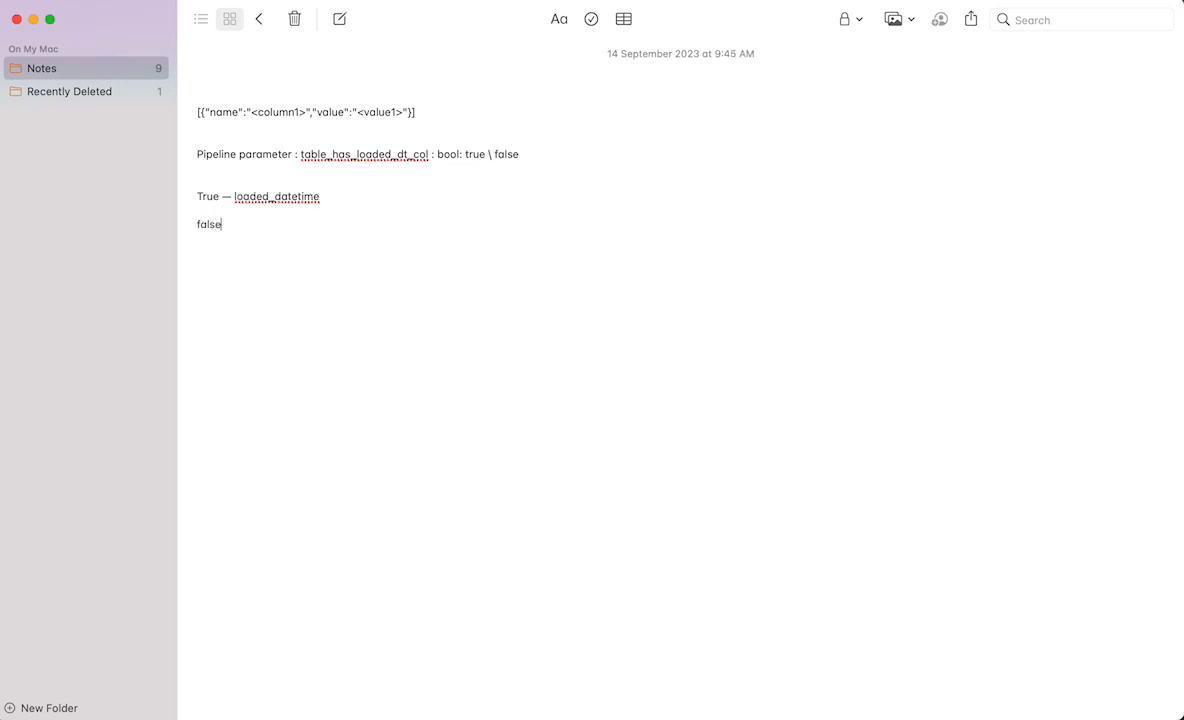
type(" loaded_dt")
Review the true and false column names in the note against the <column1> and <value1> placeholders of the JSON template
double_click(259, 196)
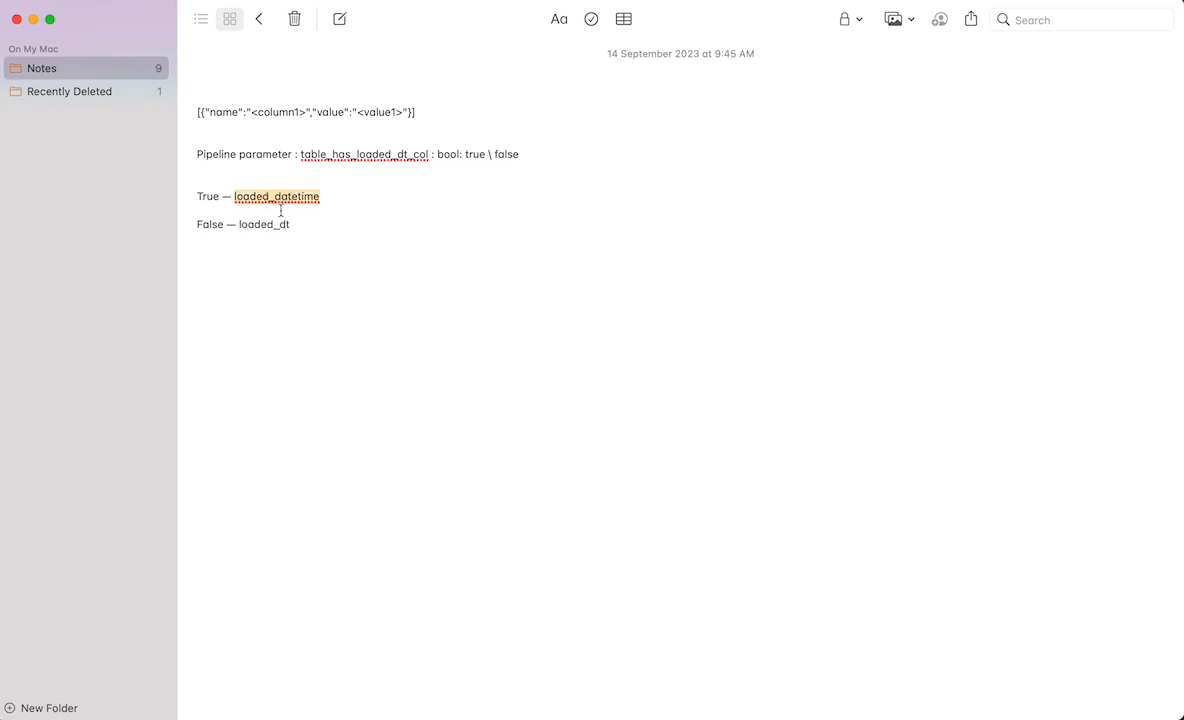
double_click(266, 224)
double_click(276, 197)
left_click_drag(314, 229, 190, 197)
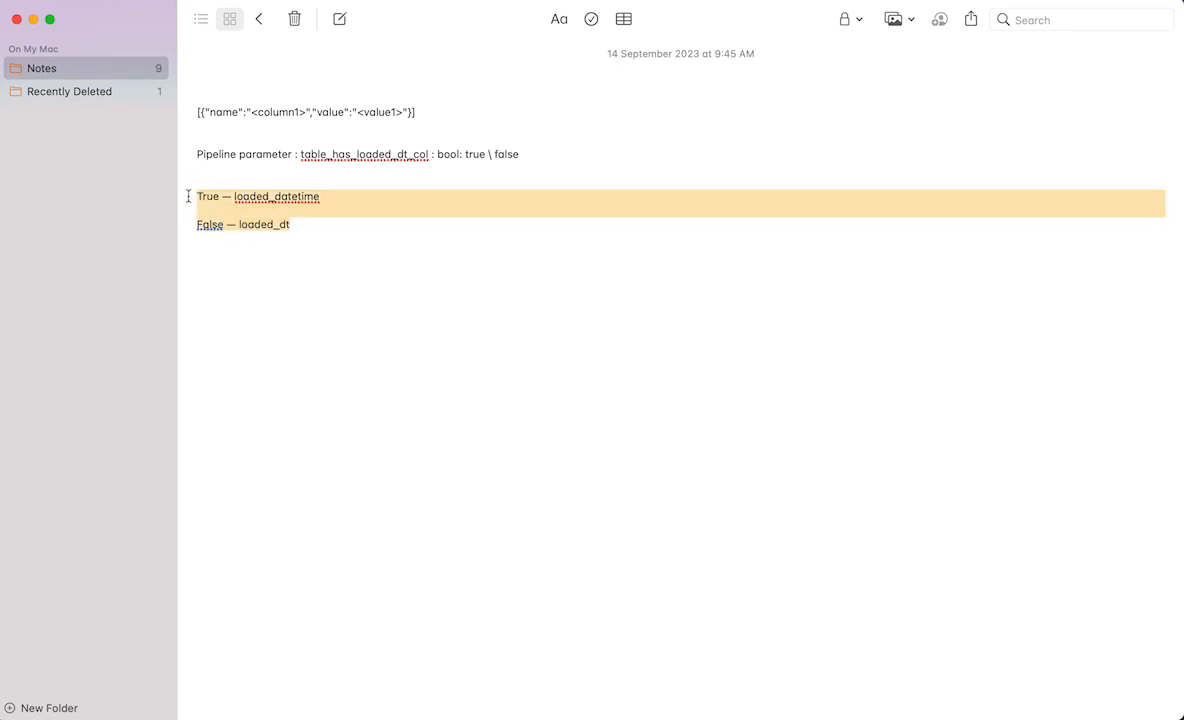
double_click(279, 113)
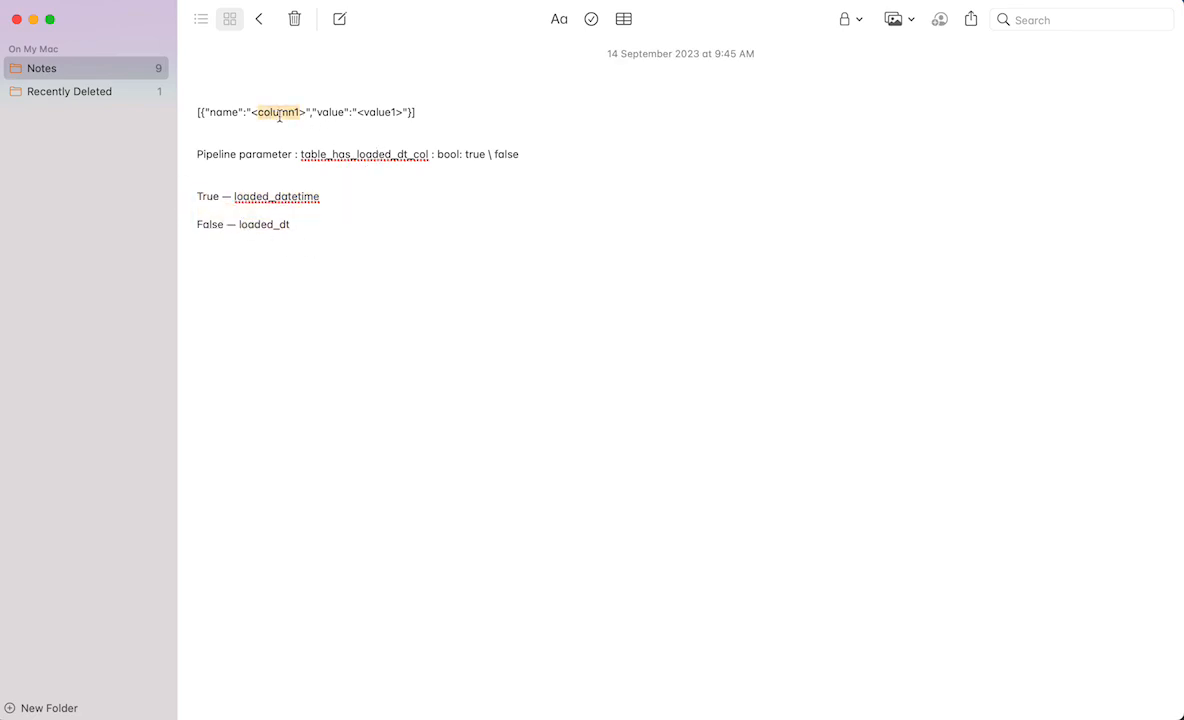
double_click(377, 112)
Add the line "utcNow()" below the true and false column names in the note
left_click(384, 208)
key("Return")
key("Return")
type("ut")
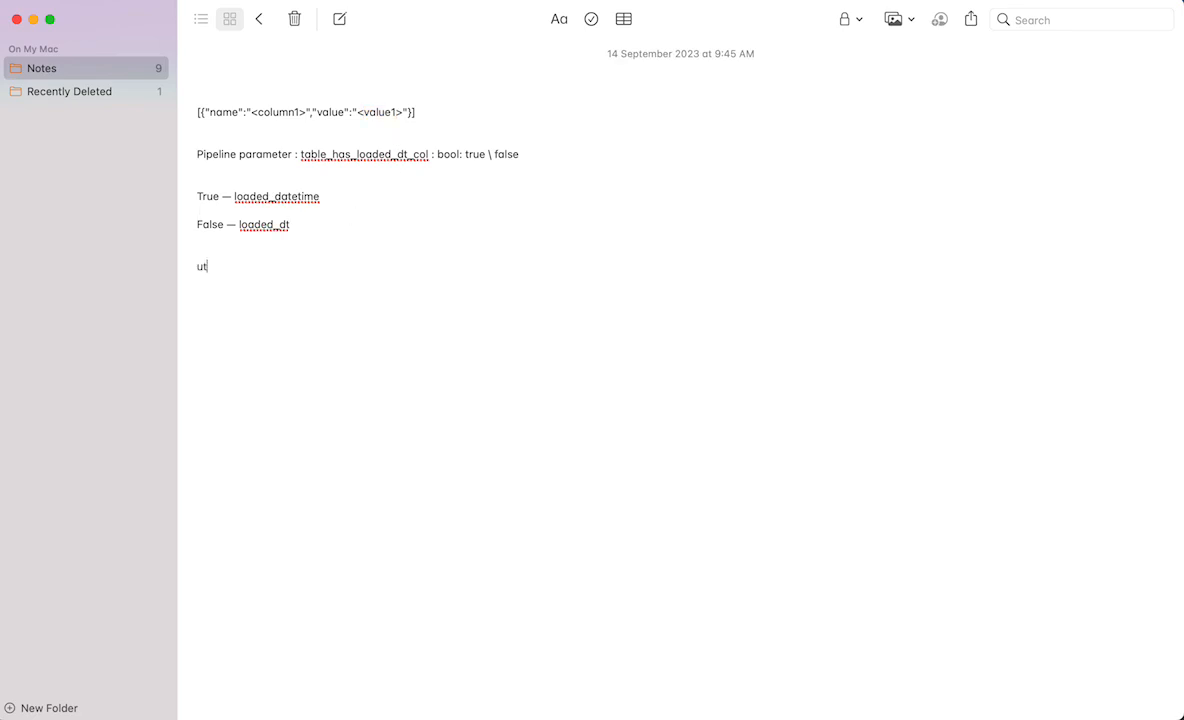
type("cNow()")
Review which noted column name replaces <column1> and how utcNow() stands in for <value1> in the JSON template
double_click(276, 113)
left_click_drag(195, 197, 333, 220)
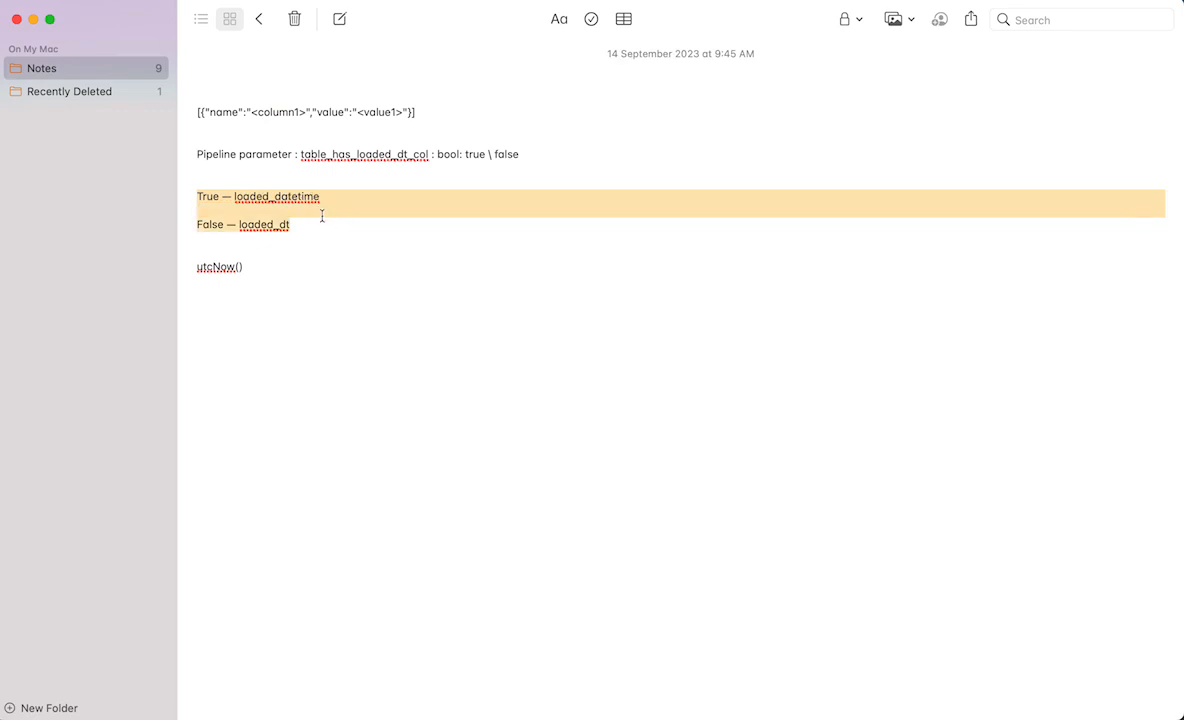
double_click(310, 199)
double_click(381, 112)
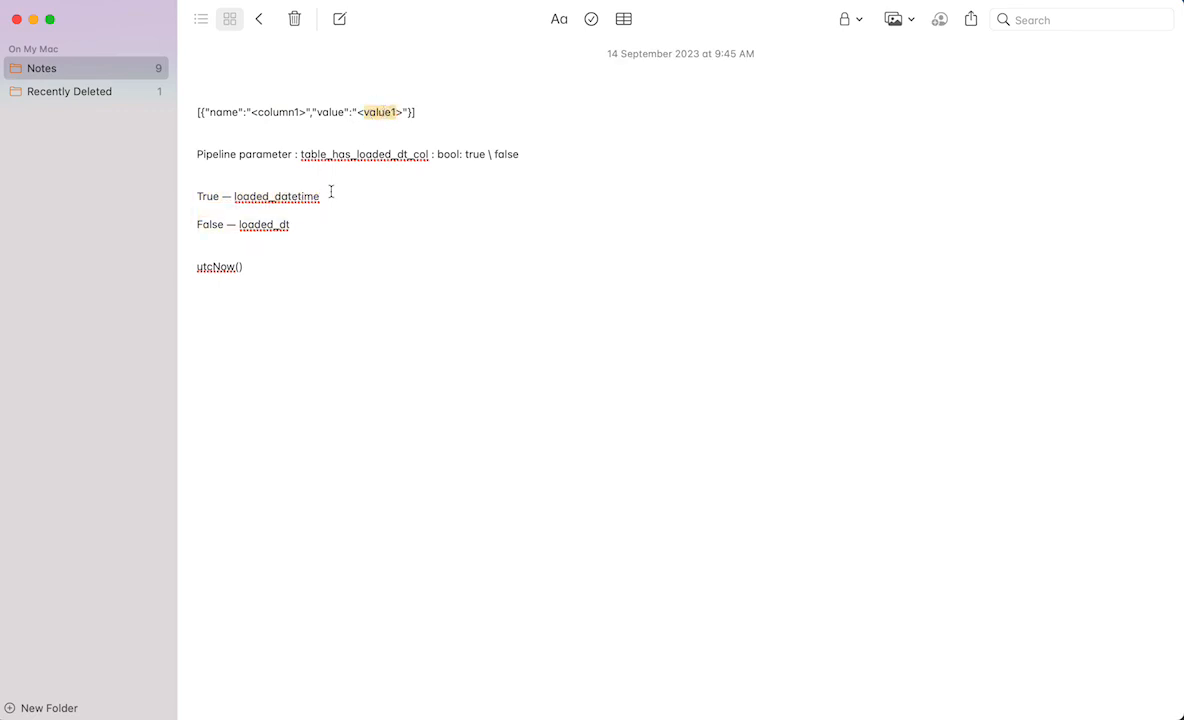
double_click(216, 266)
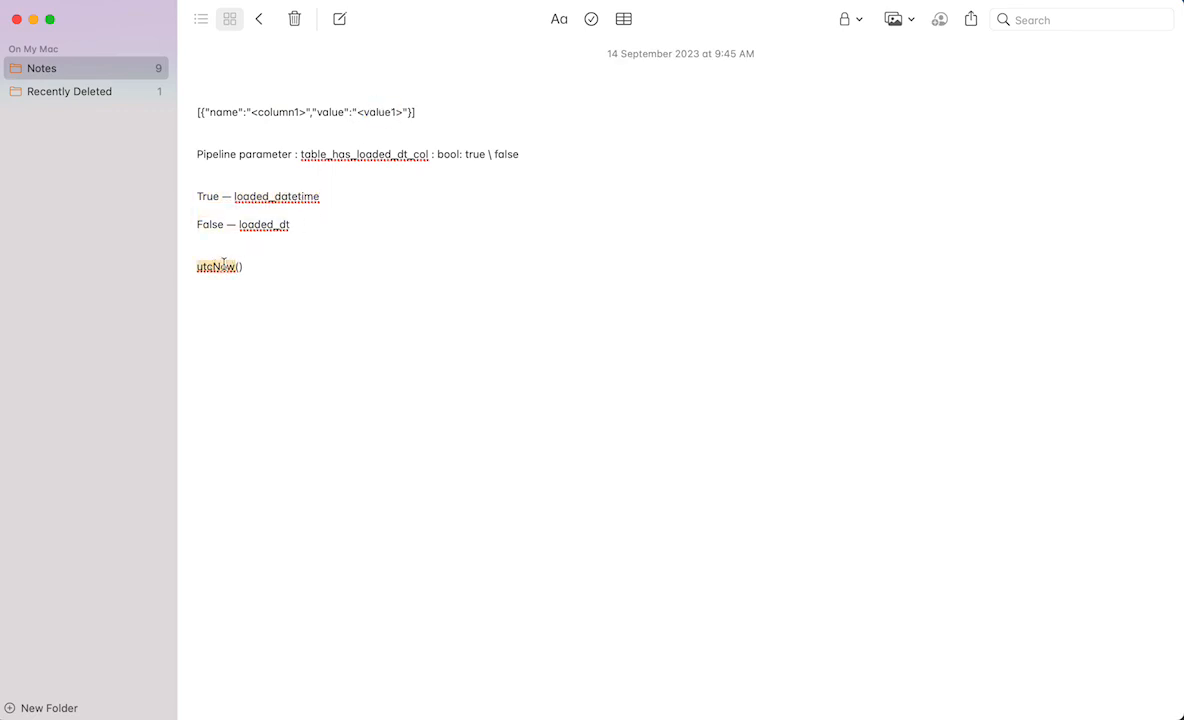
left_click(372, 348)
Switch to Azure Data Factory in the browser and delete the Copy data2 activity from the test pipeline
key("super+Tab")
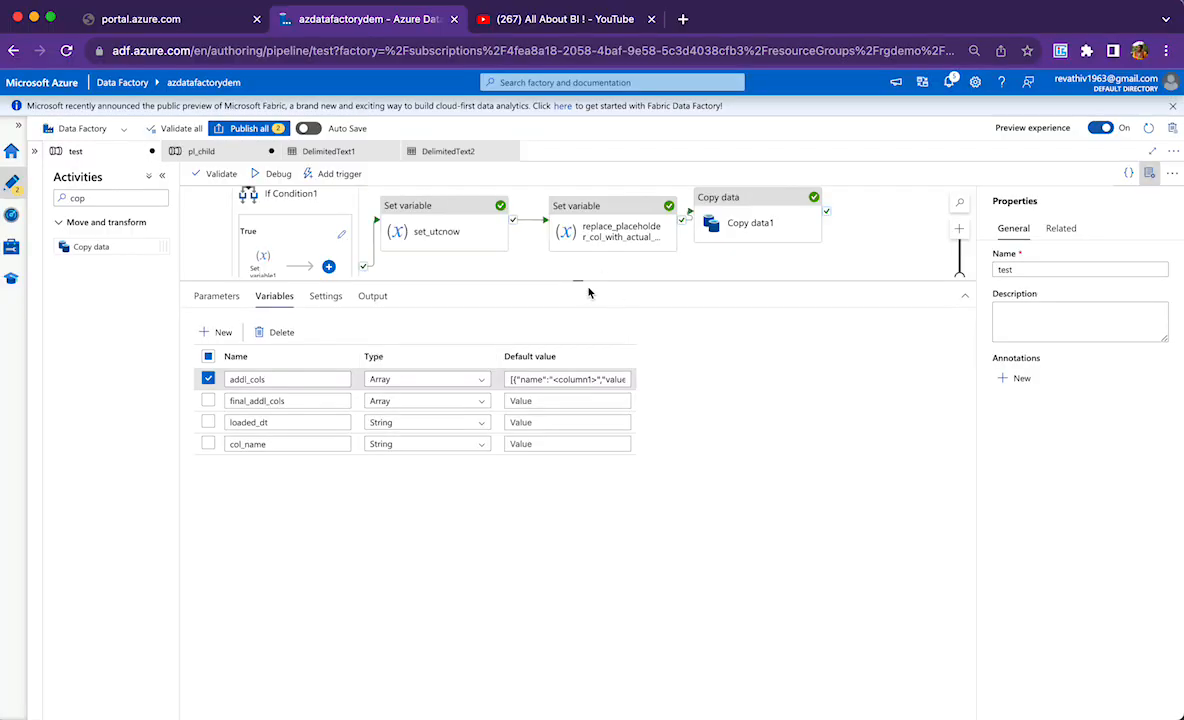
left_click_drag(582, 281, 583, 527)
left_click(558, 295)
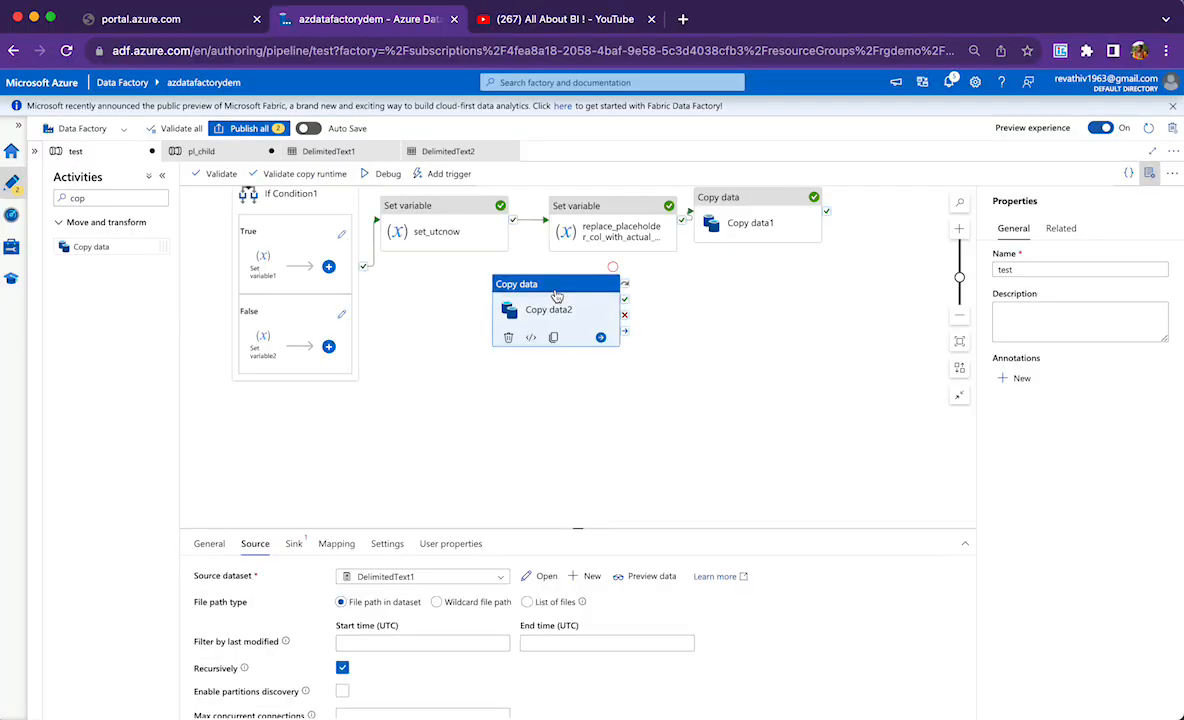
key("Delete")
Examine the pipeline's table_has_loaded_dt parameter with its type and default value
left_click_drag(576, 529, 563, 373)
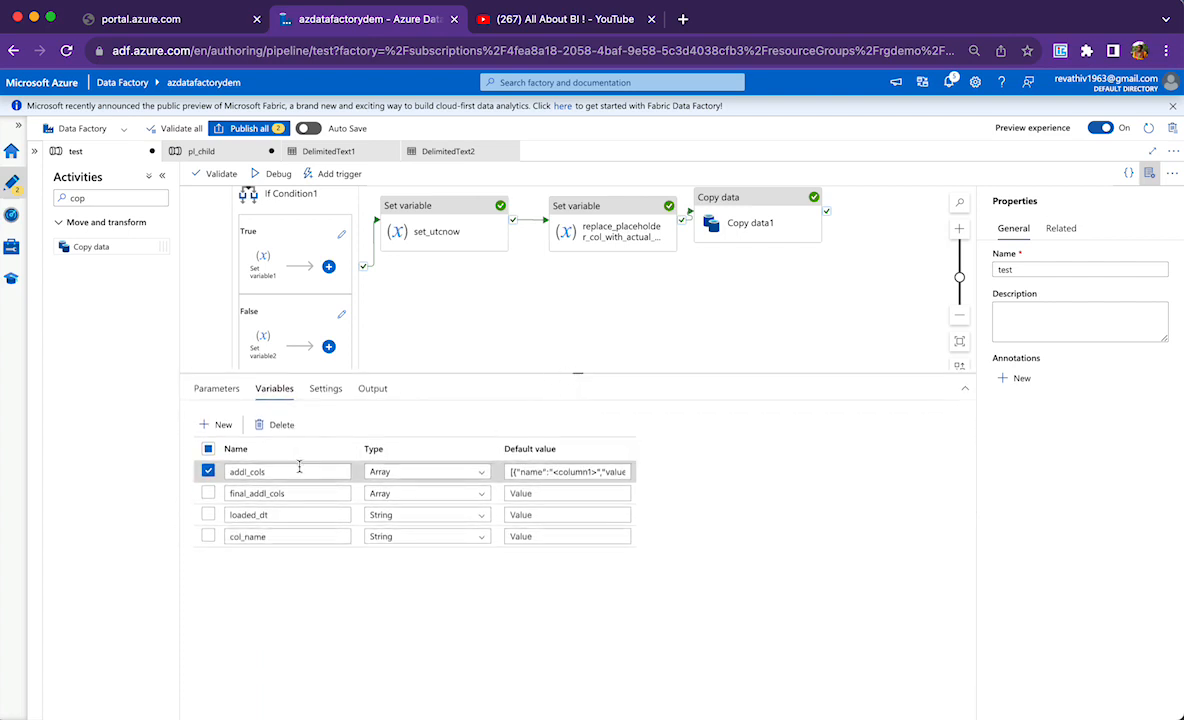
left_click(216, 388)
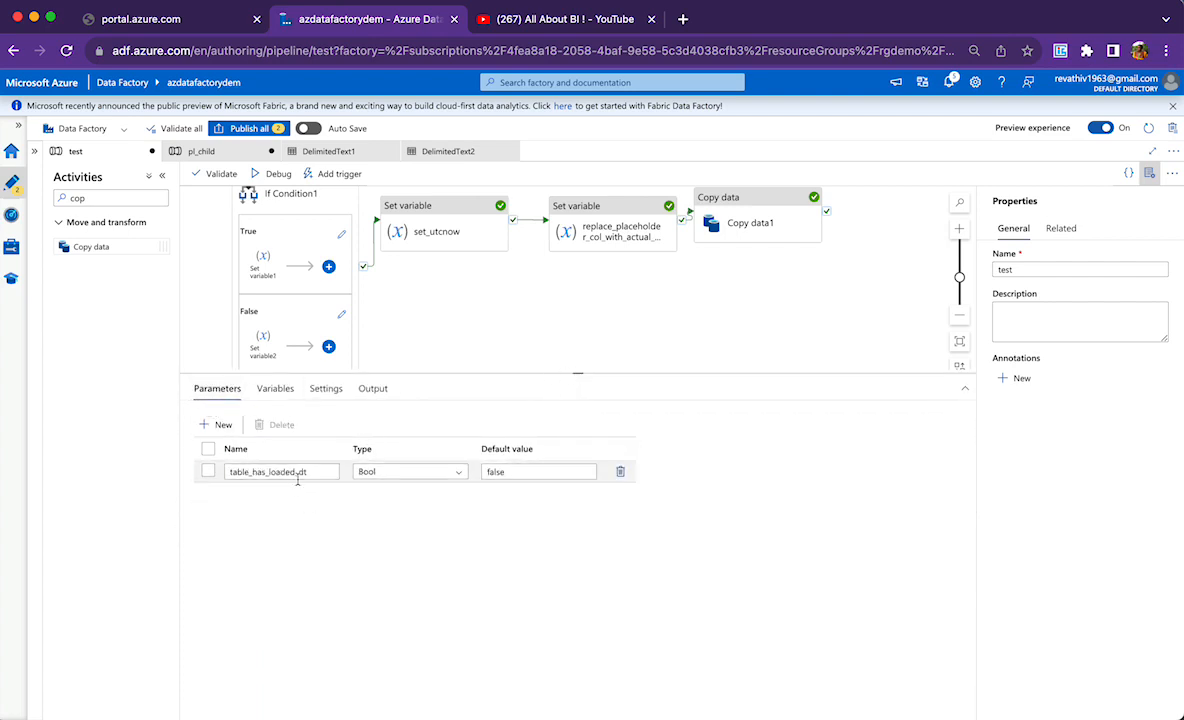
left_click_drag(298, 478, 219, 470)
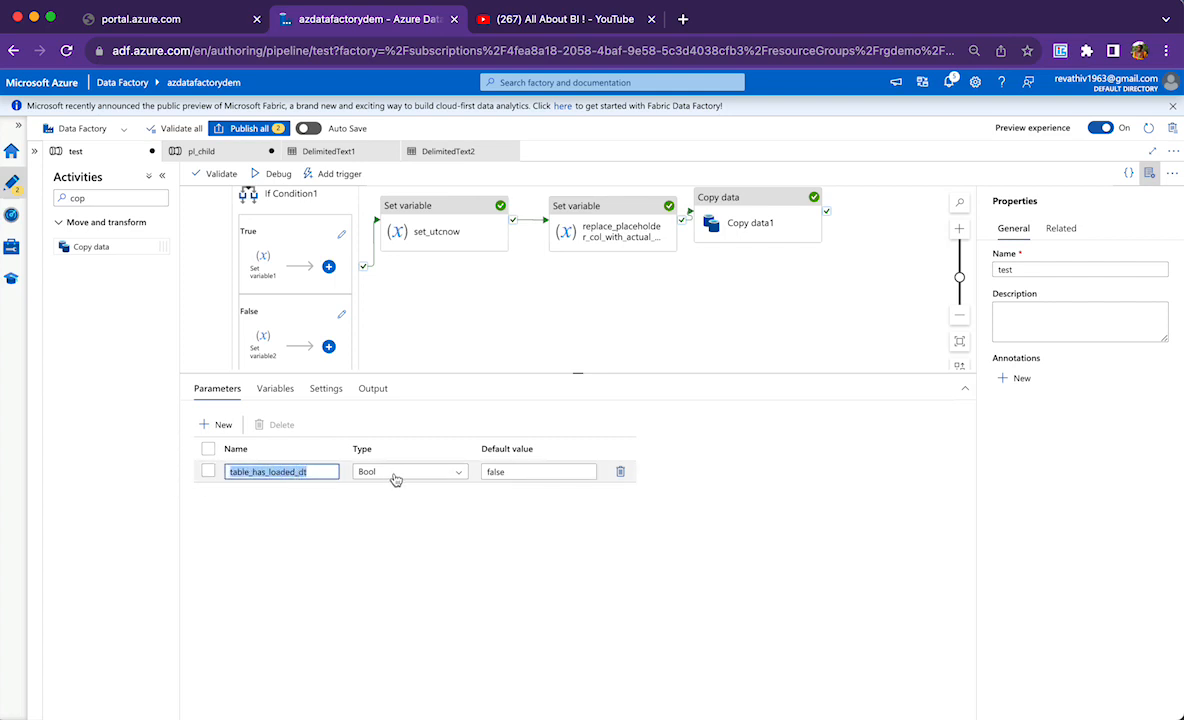
left_click(517, 471)
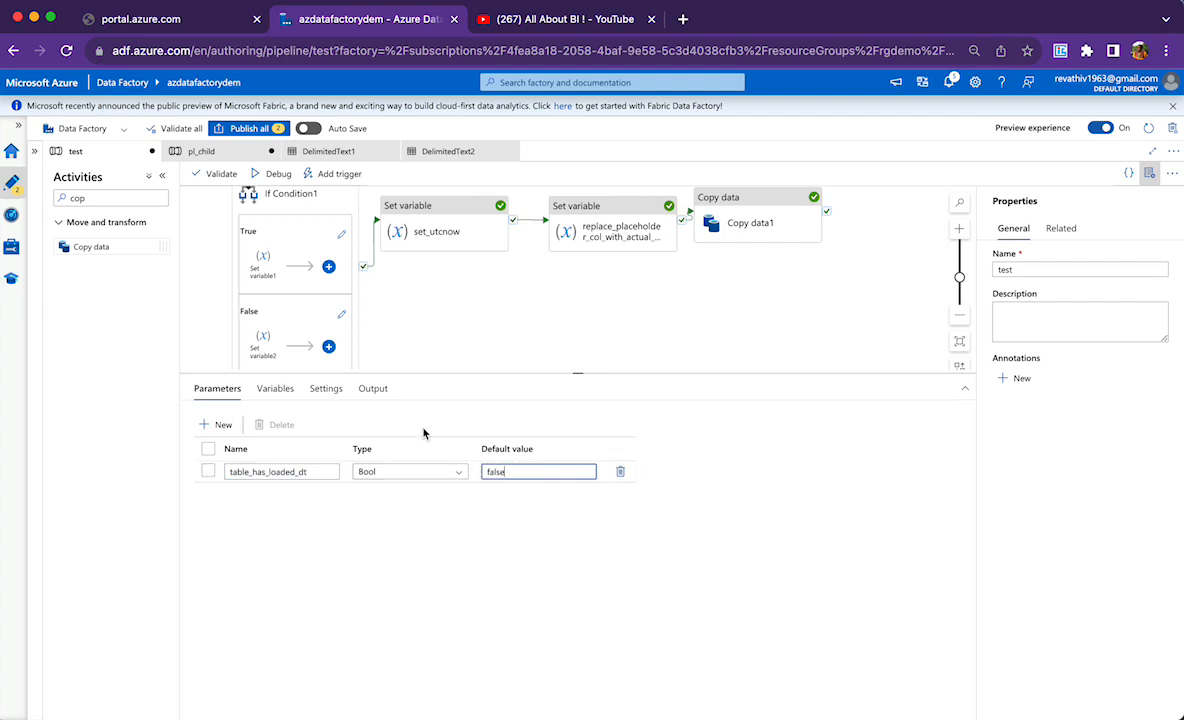
left_click_drag(580, 373, 580, 434)
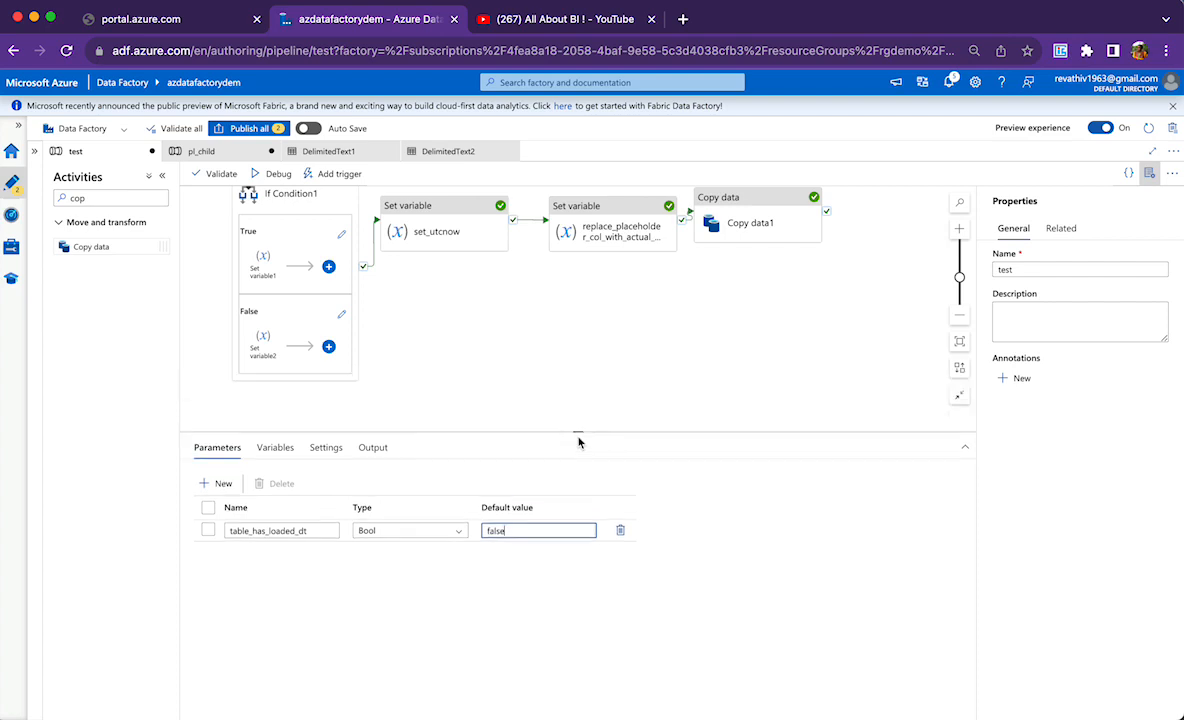
Inspect the If Condition1 activity's expression in the expression builder and close it without changes
left_click(248, 209)
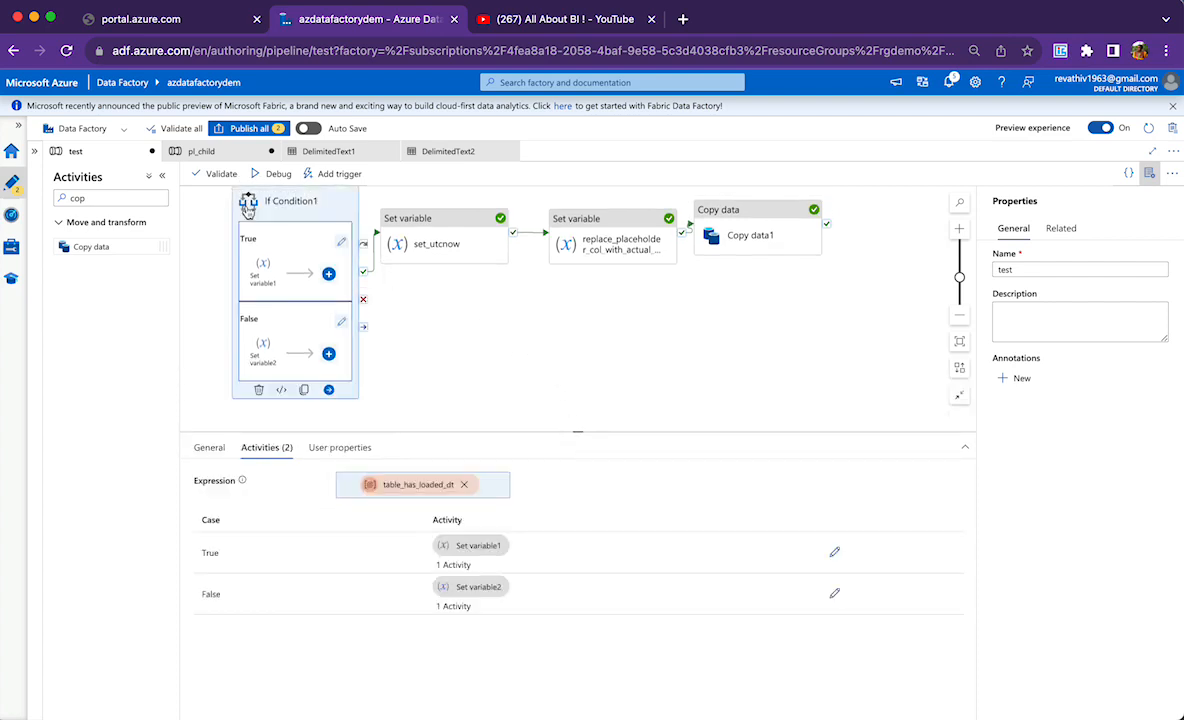
left_click(436, 489)
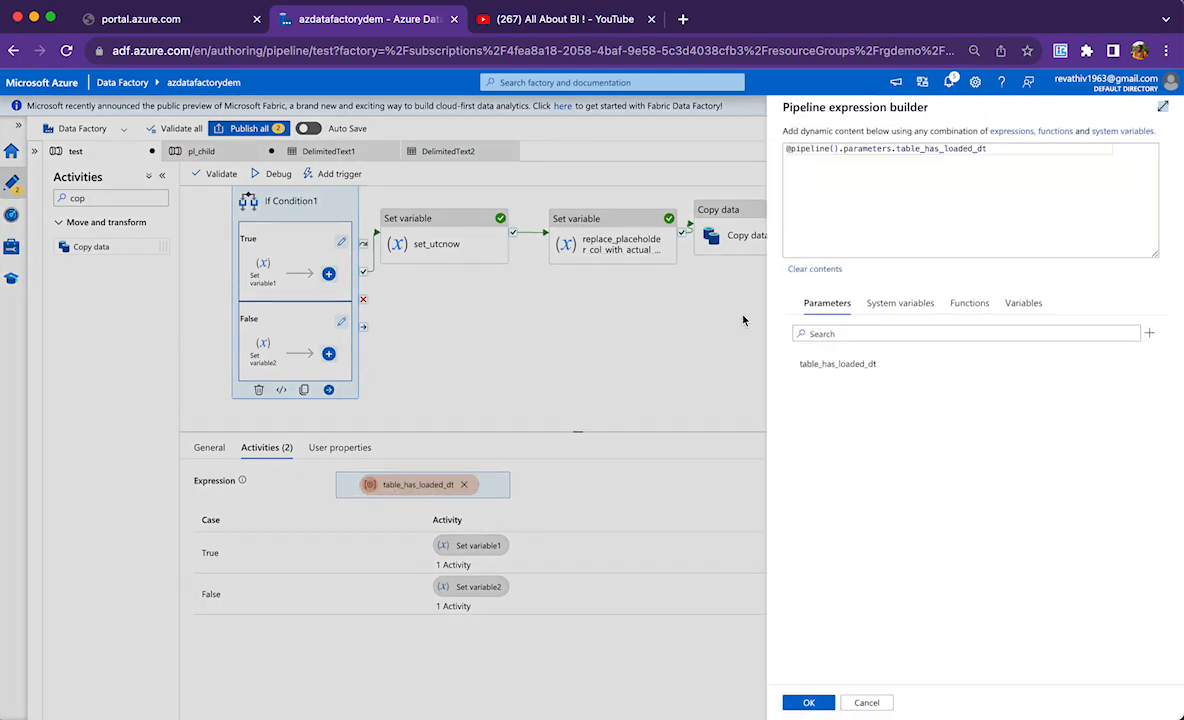
double_click(915, 152)
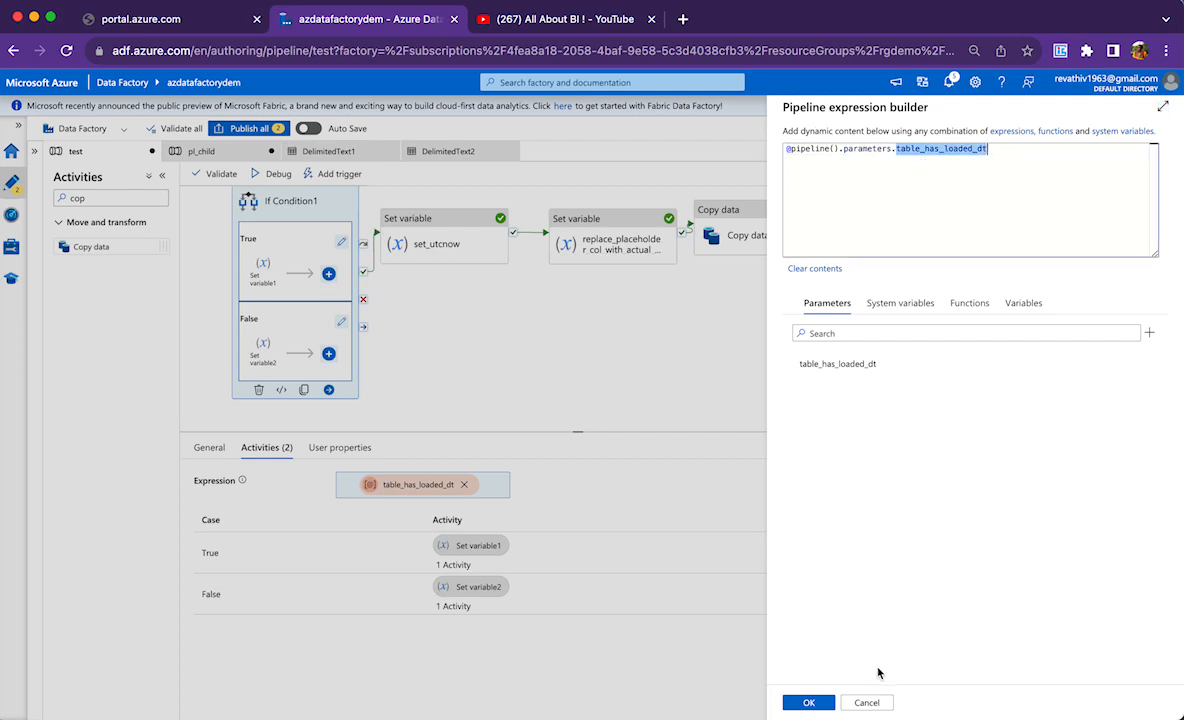
left_click(872, 702)
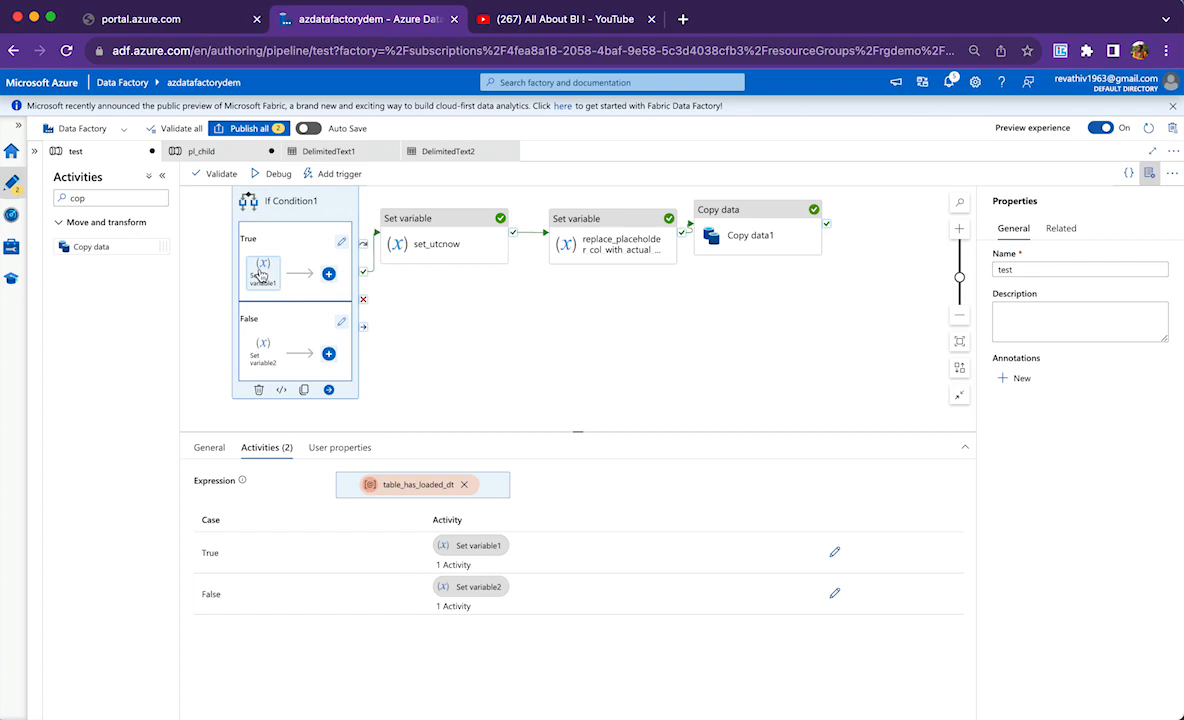
Inspect the variable name and value set by Set variable1 in the If Condition's True branch
left_click(261, 274)
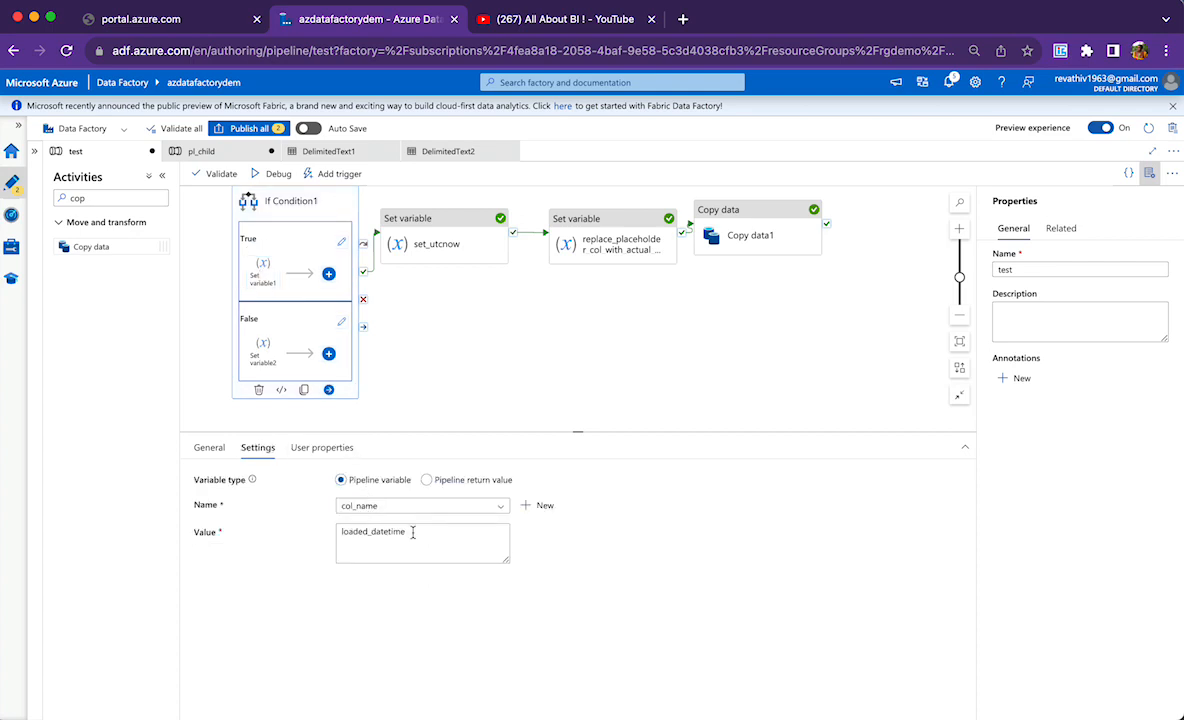
left_click_drag(408, 536, 333, 532)
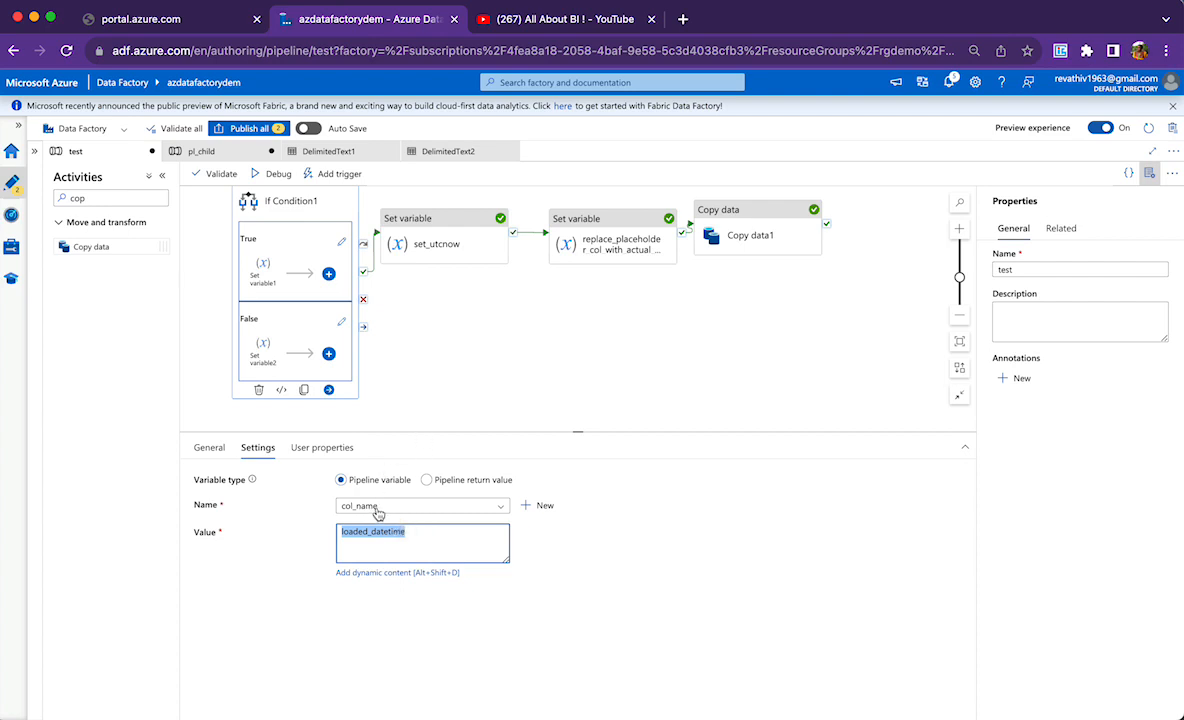
left_click(458, 383)
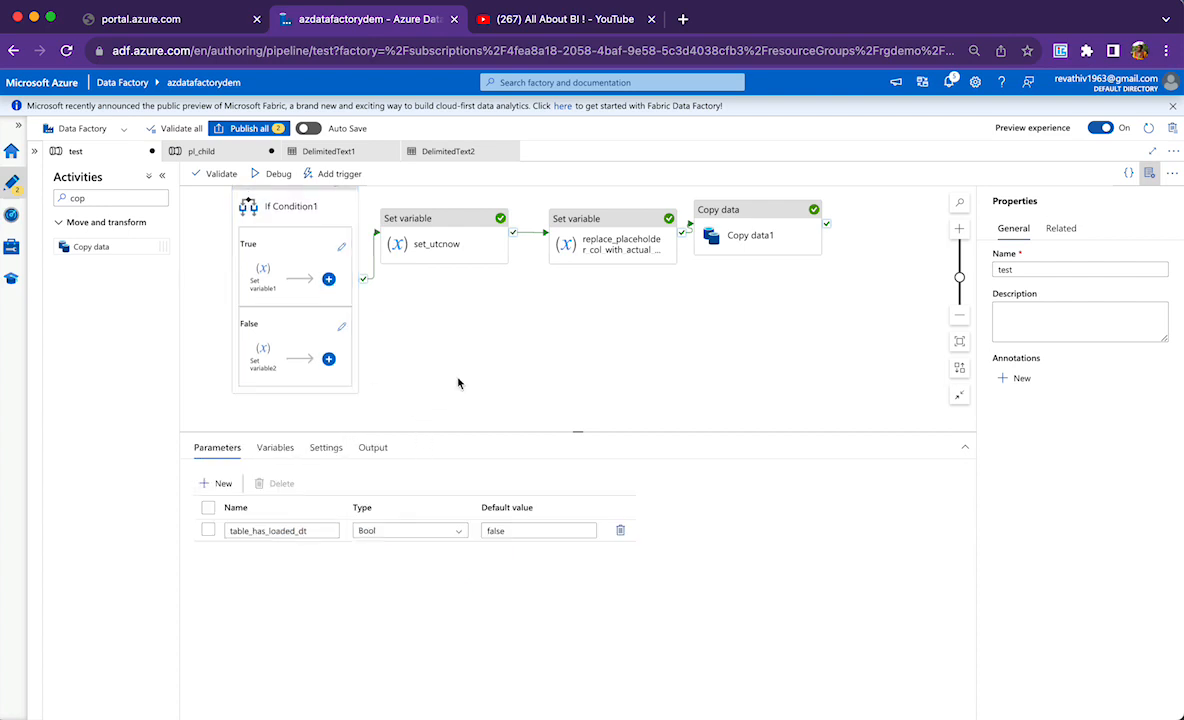
Examine the pipeline's addl_cols variable, including its type and the full JSON array in its default value
left_click(274, 447)
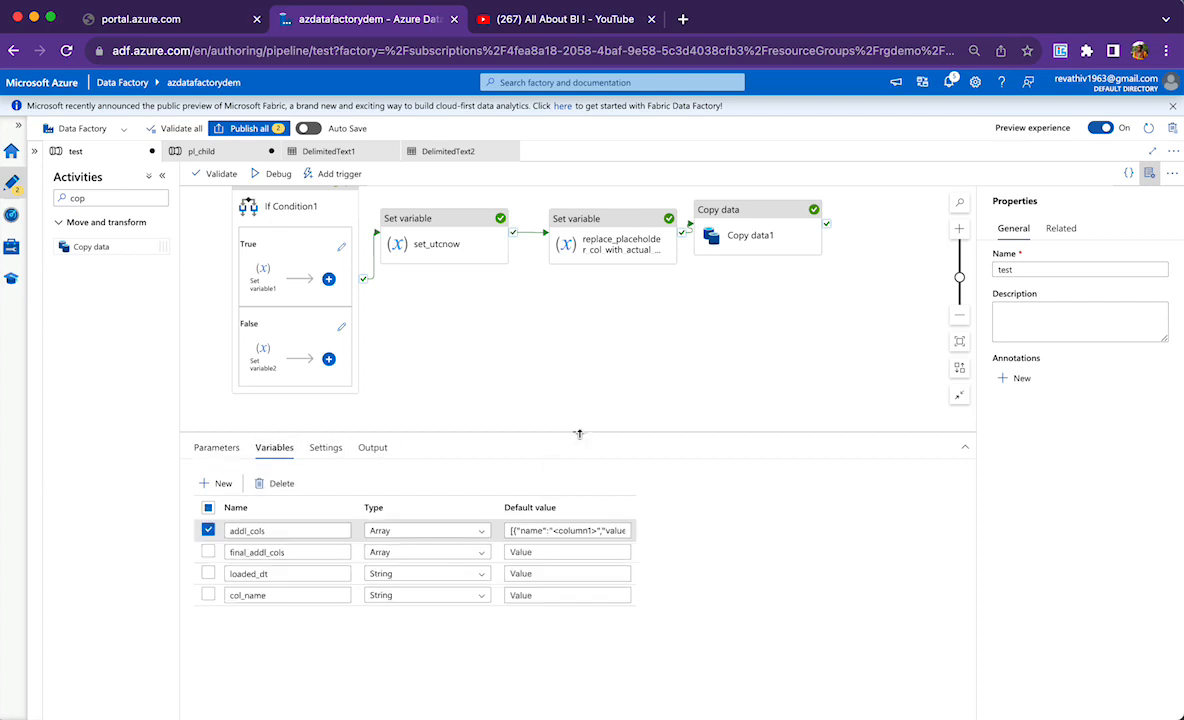
left_click_drag(578, 434, 578, 321)
left_click(310, 418)
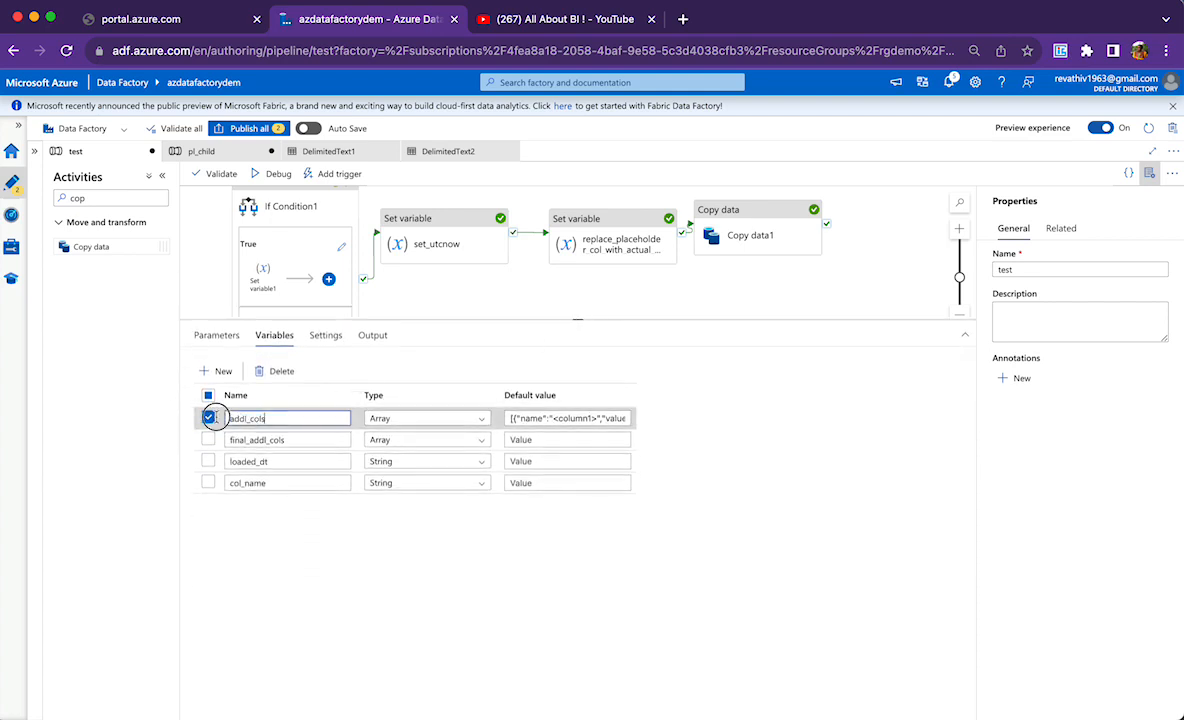
left_click_drag(216, 418, 209, 418)
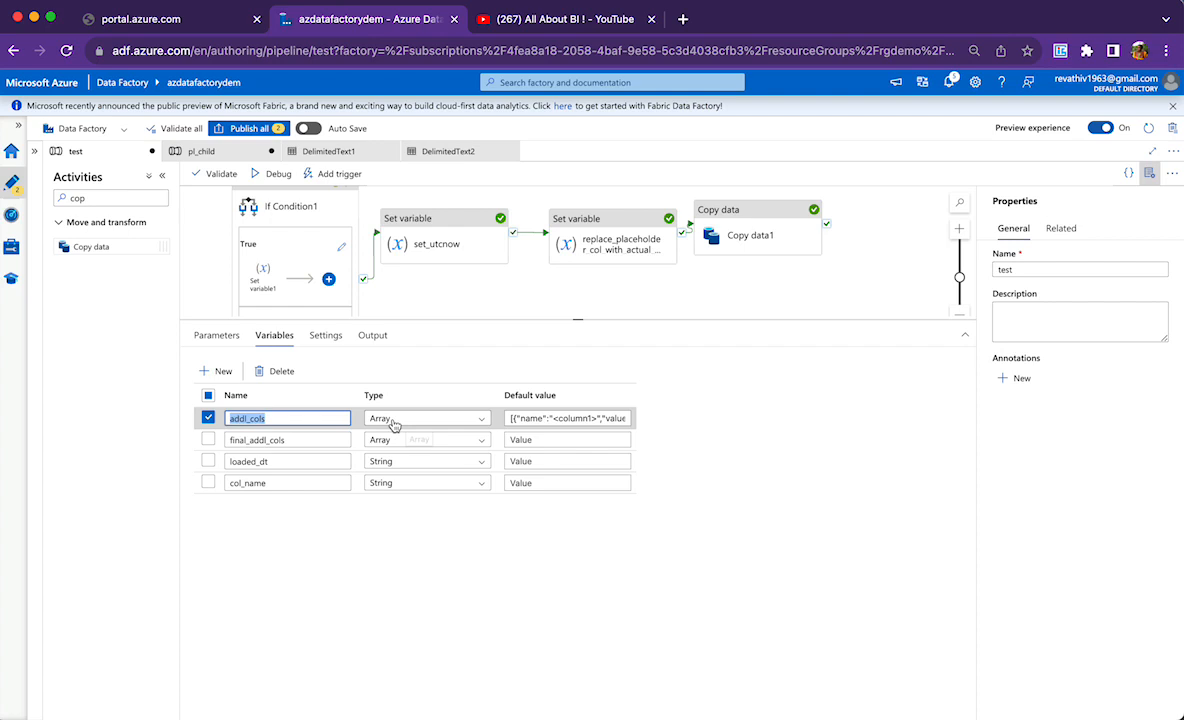
left_click(538, 421)
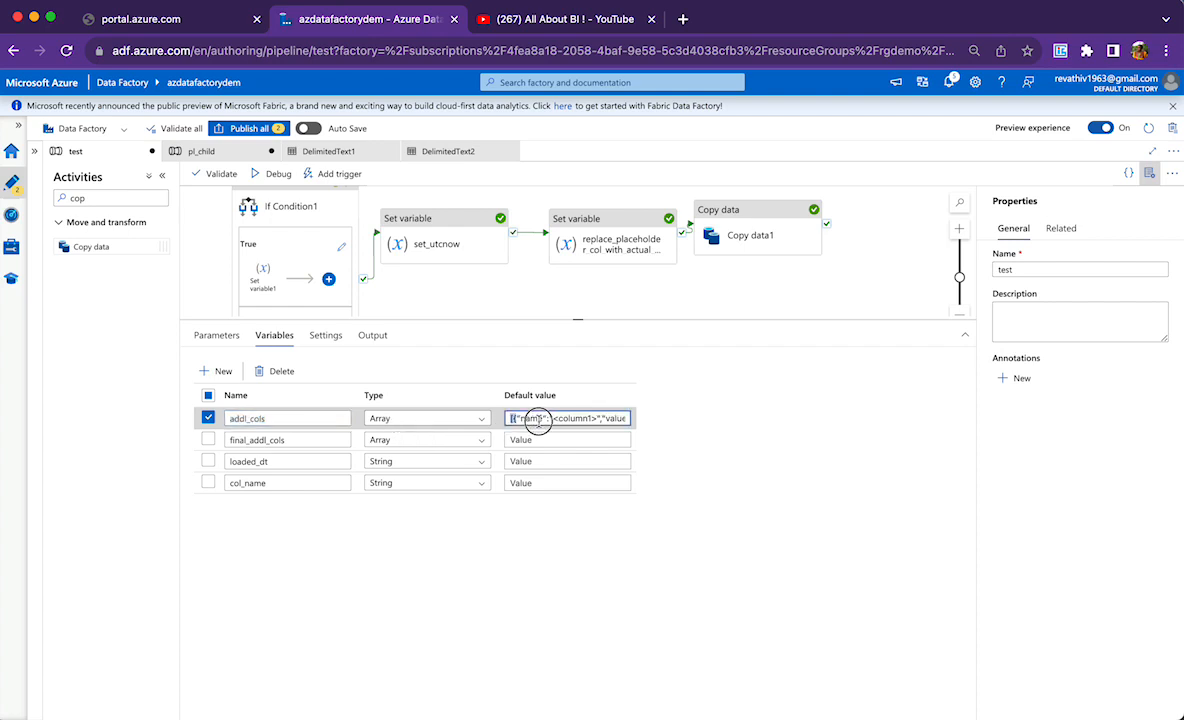
left_click_drag(538, 421, 636, 425)
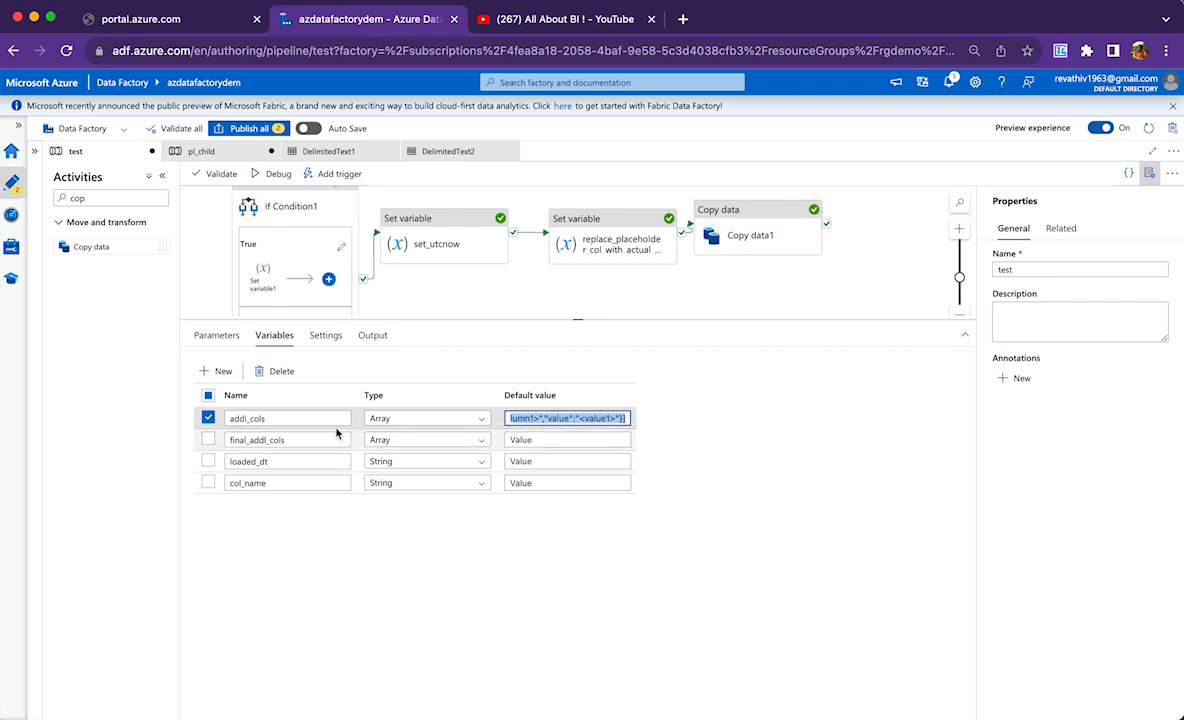
Compare the addl_cols and final_addl_cols entries in the pipeline's variables
left_click(291, 418)
left_click_drag(283, 416, 226, 420)
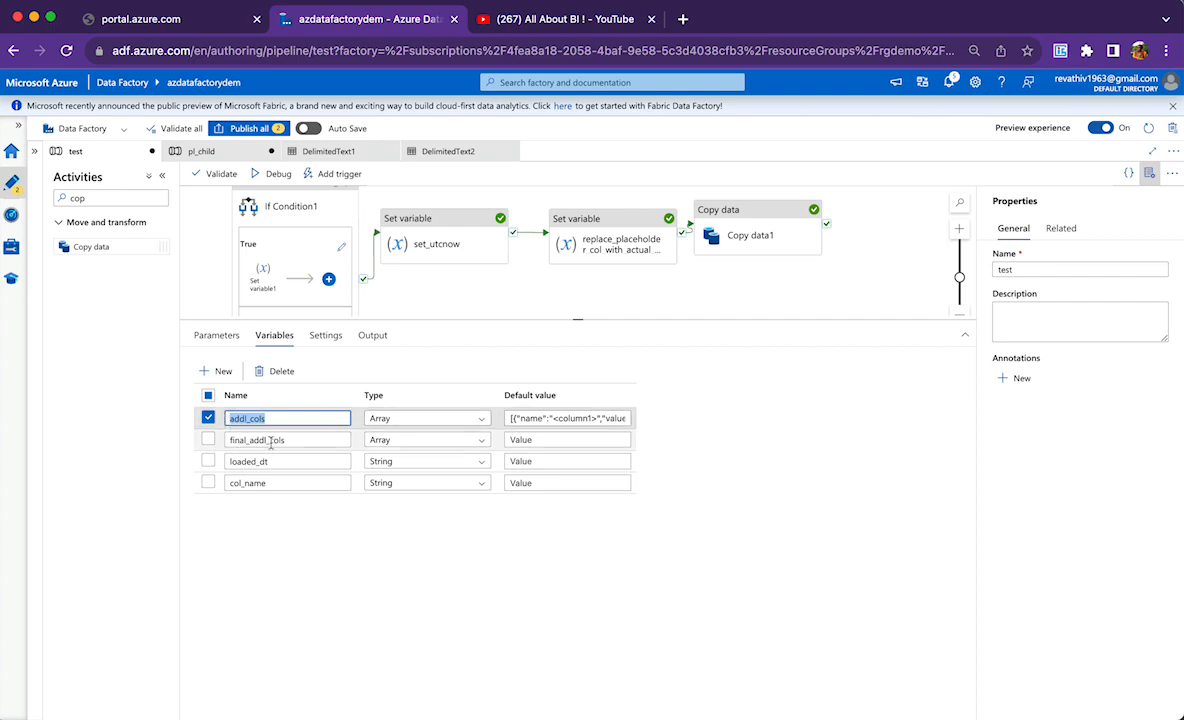
double_click(229, 440)
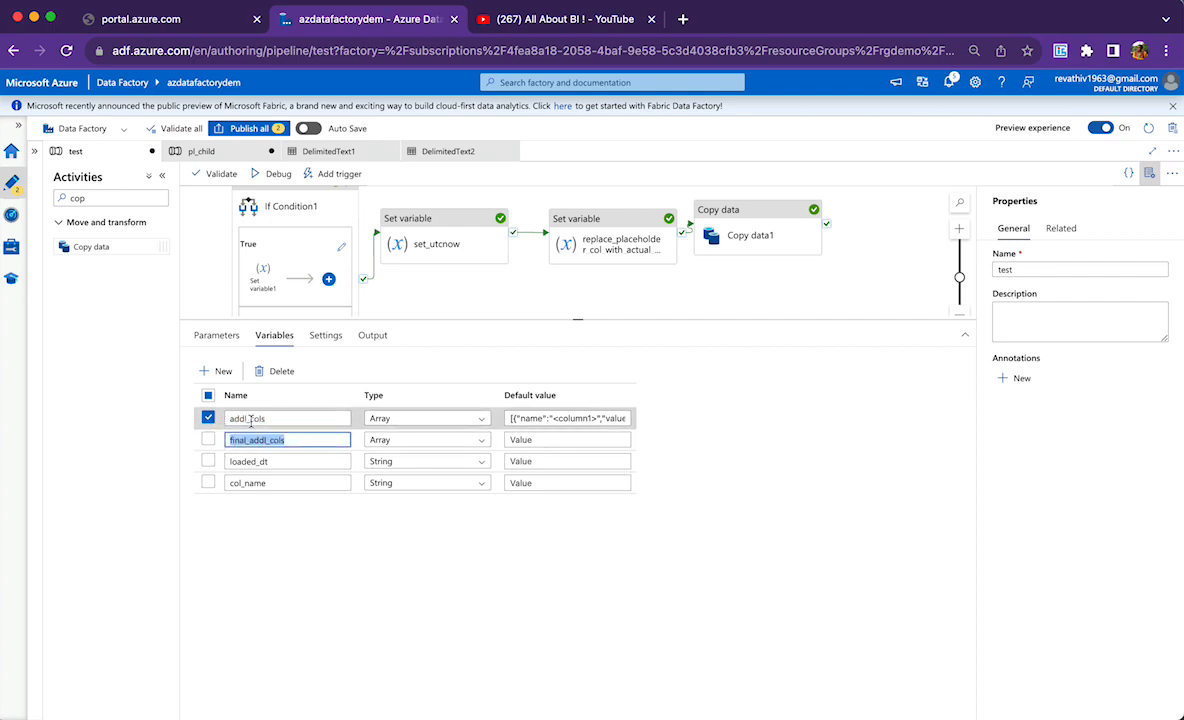
double_click(250, 419)
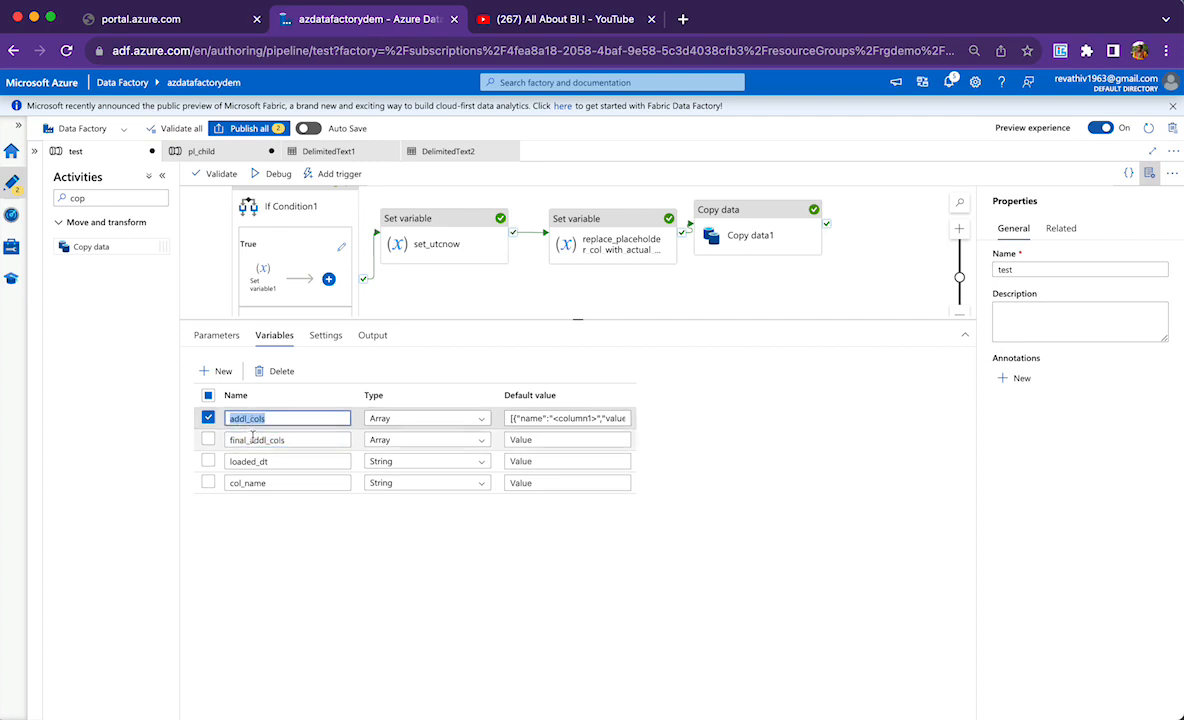
double_click(249, 441)
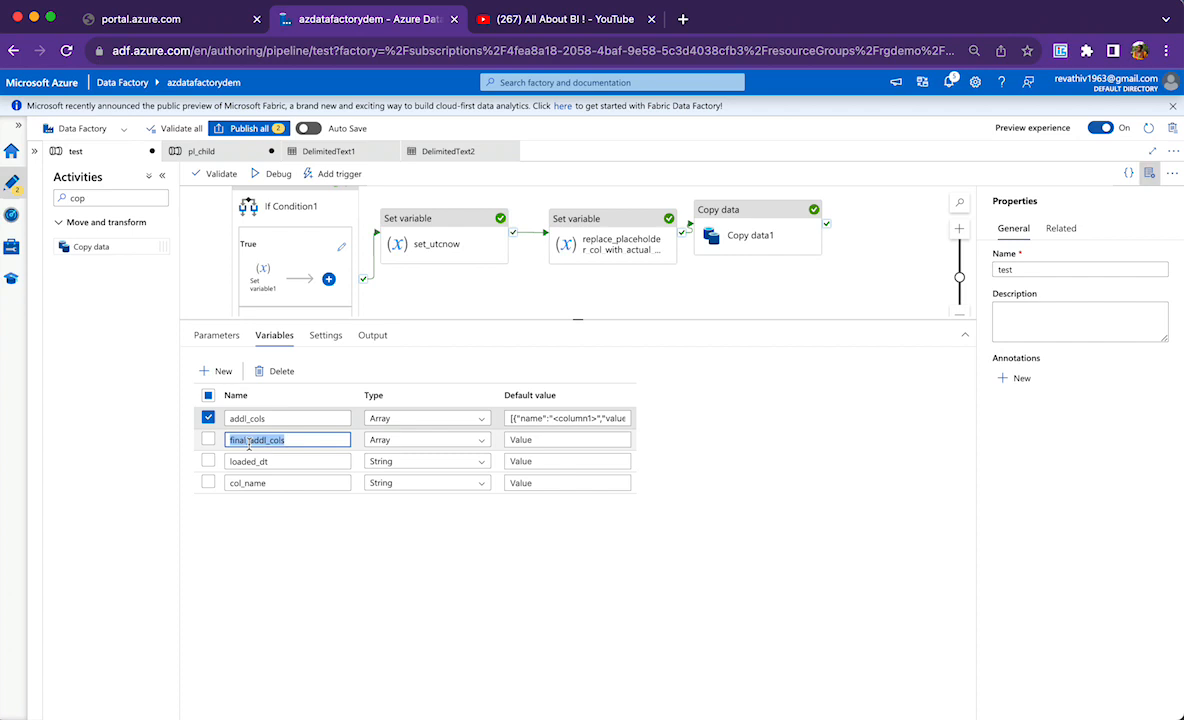
left_click(270, 418)
left_click(275, 429)
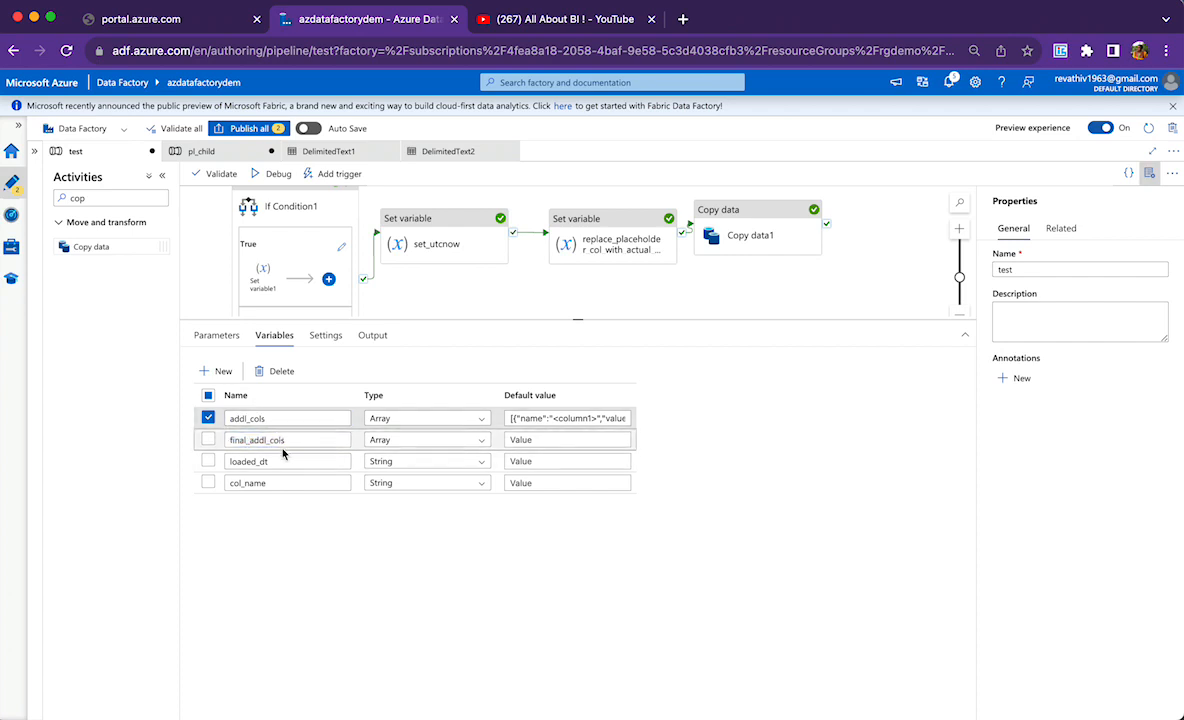
left_click(278, 419)
left_click(284, 439)
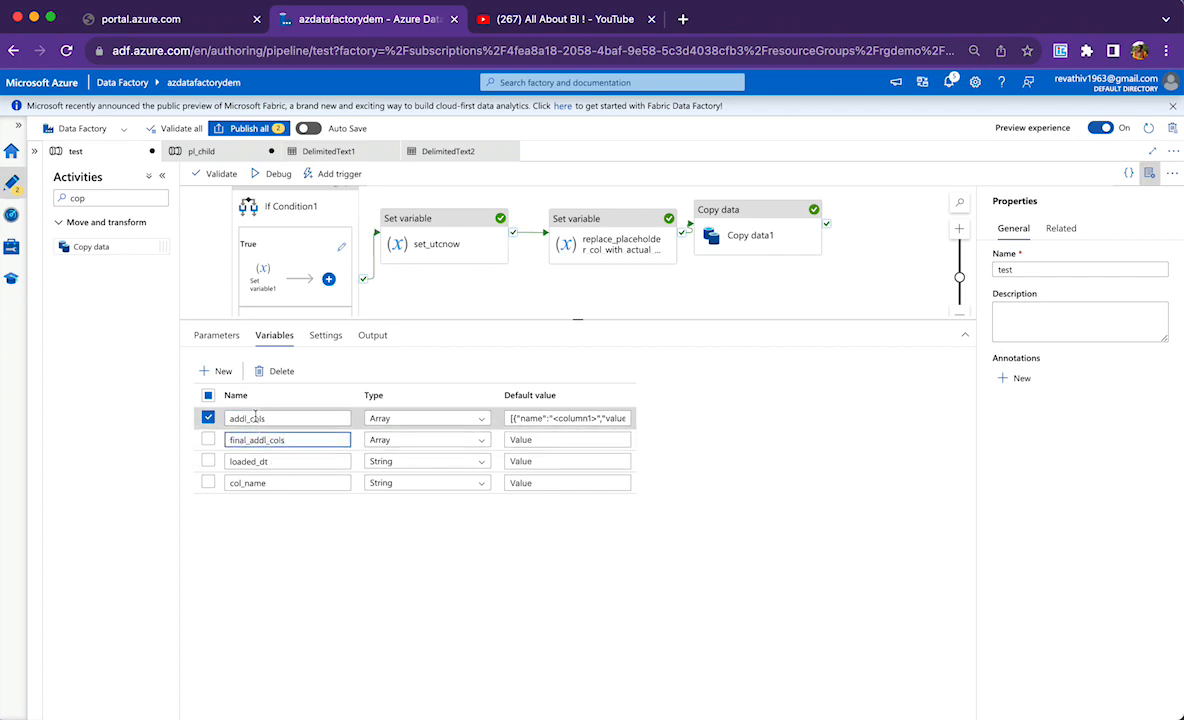
Review the names of the pipeline's four variables: addl_cols, final_addl_cols, loaded_dt and col_name
double_click(256, 418)
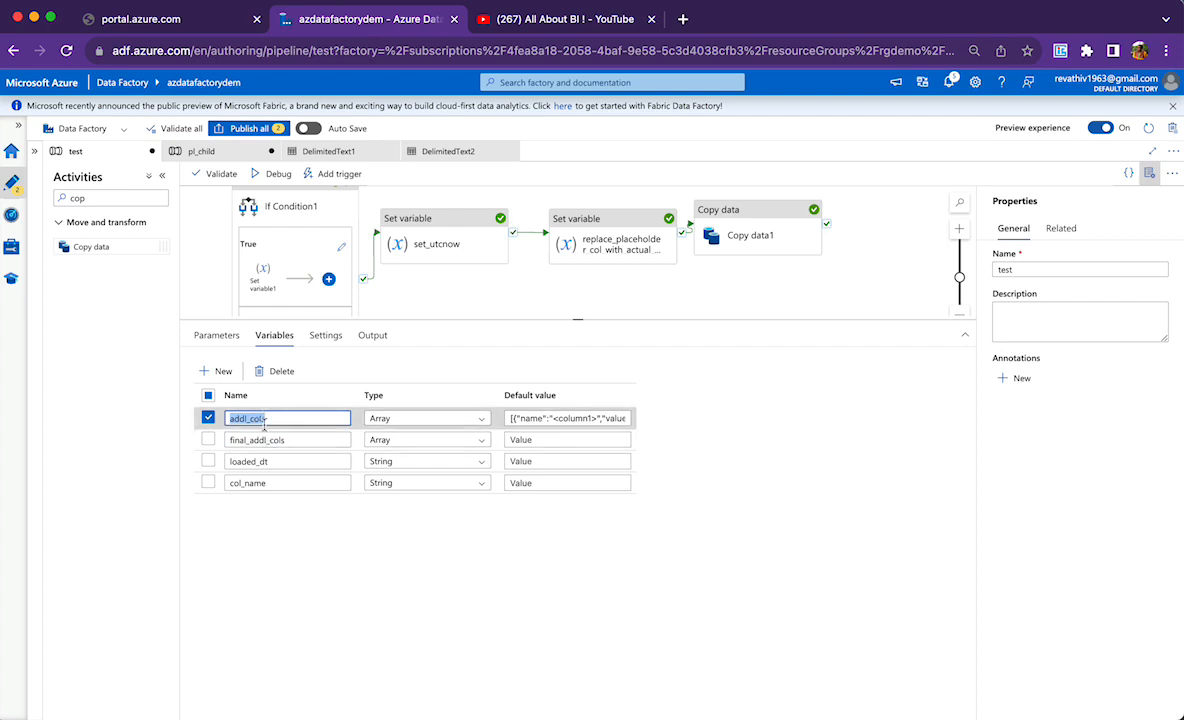
double_click(275, 440)
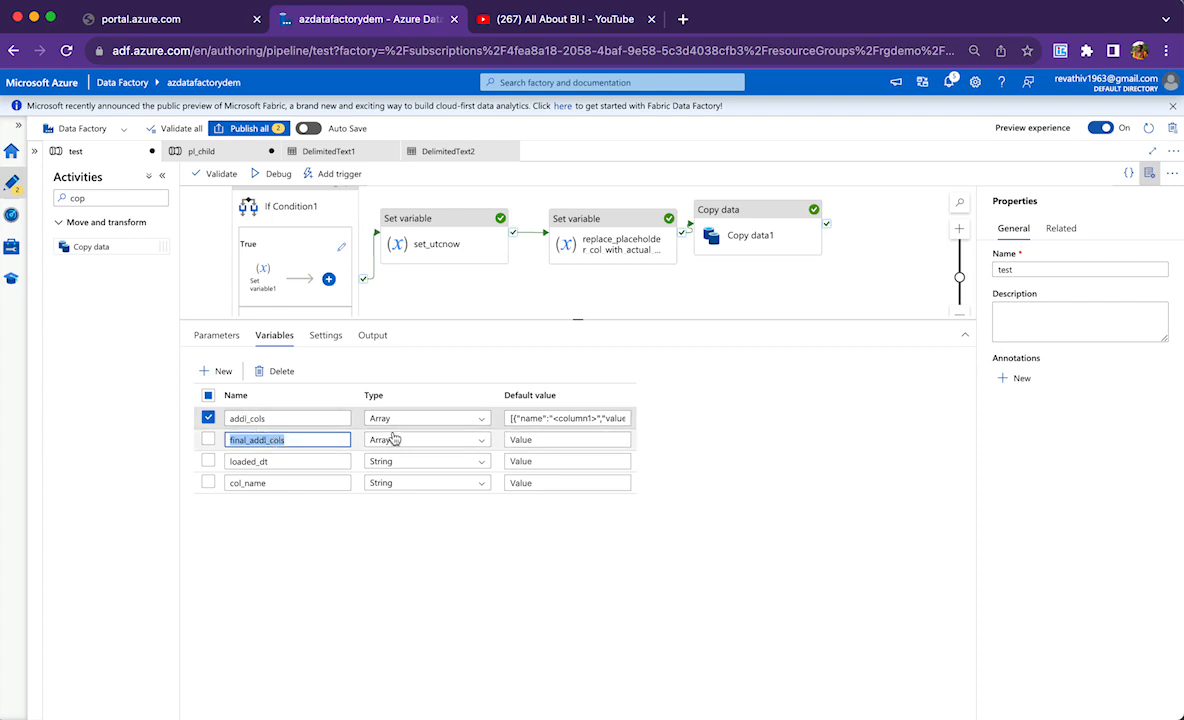
double_click(287, 461)
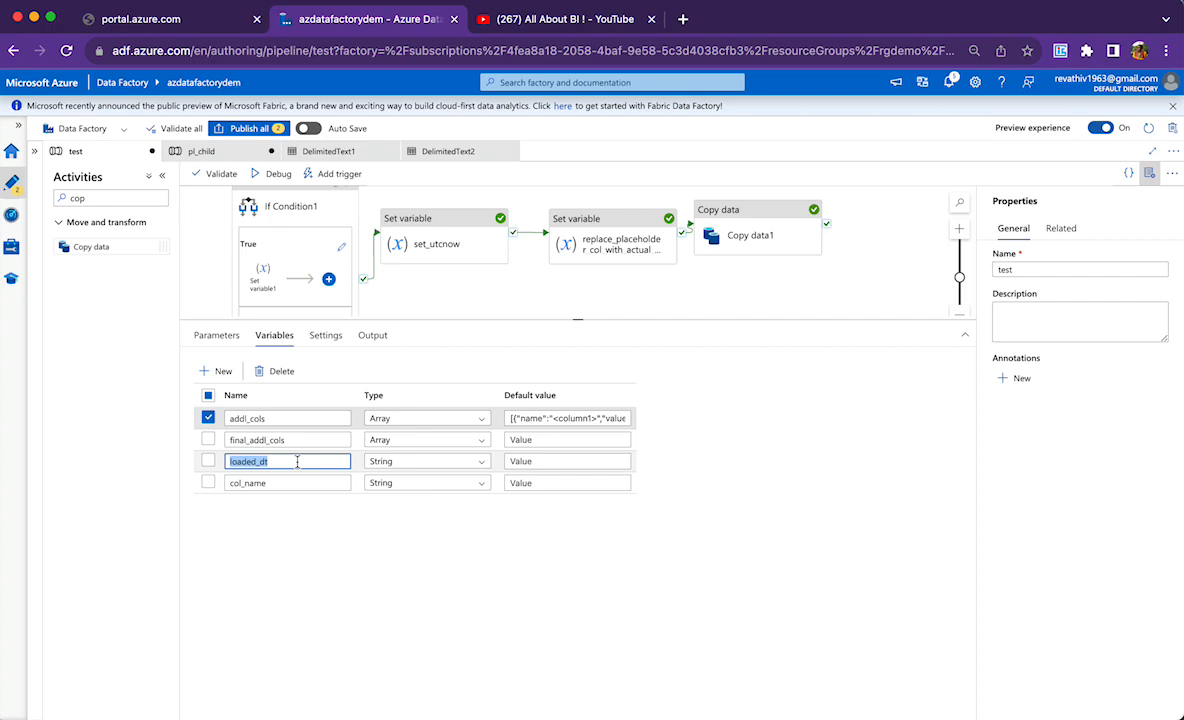
double_click(243, 484)
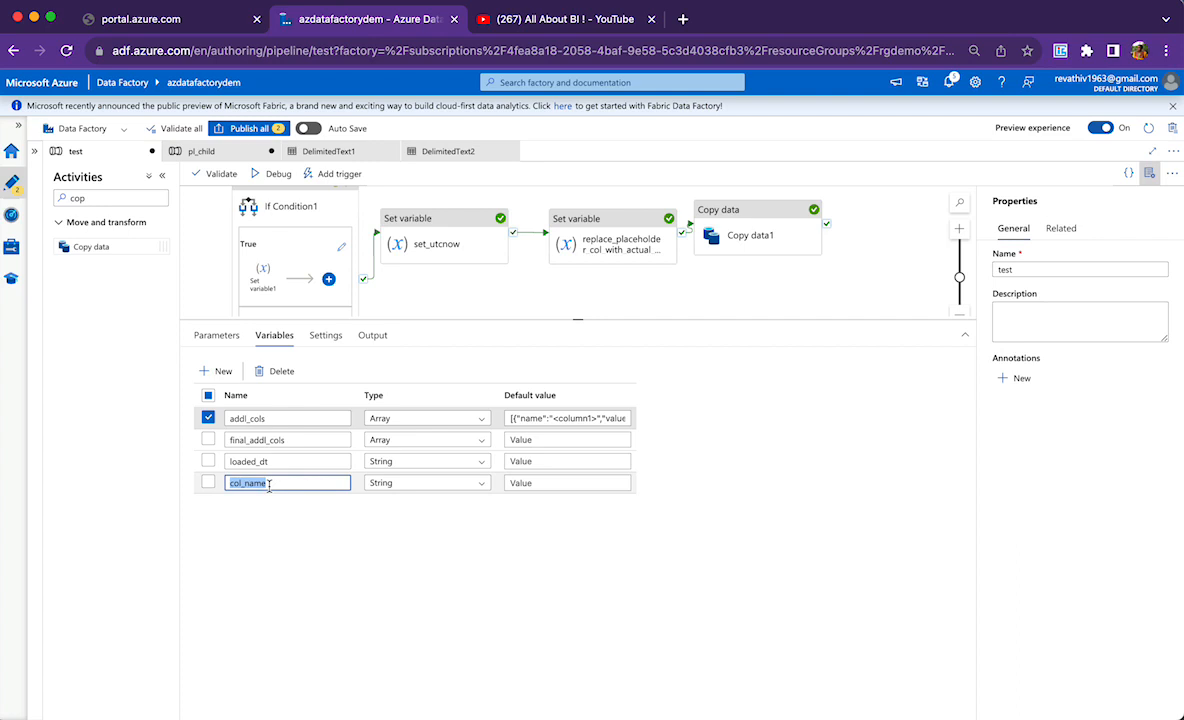
Compare the column and value placeholders in the addl_cols default value with the col_name and loaded_dt variables
left_click_drag(553, 418, 595, 420)
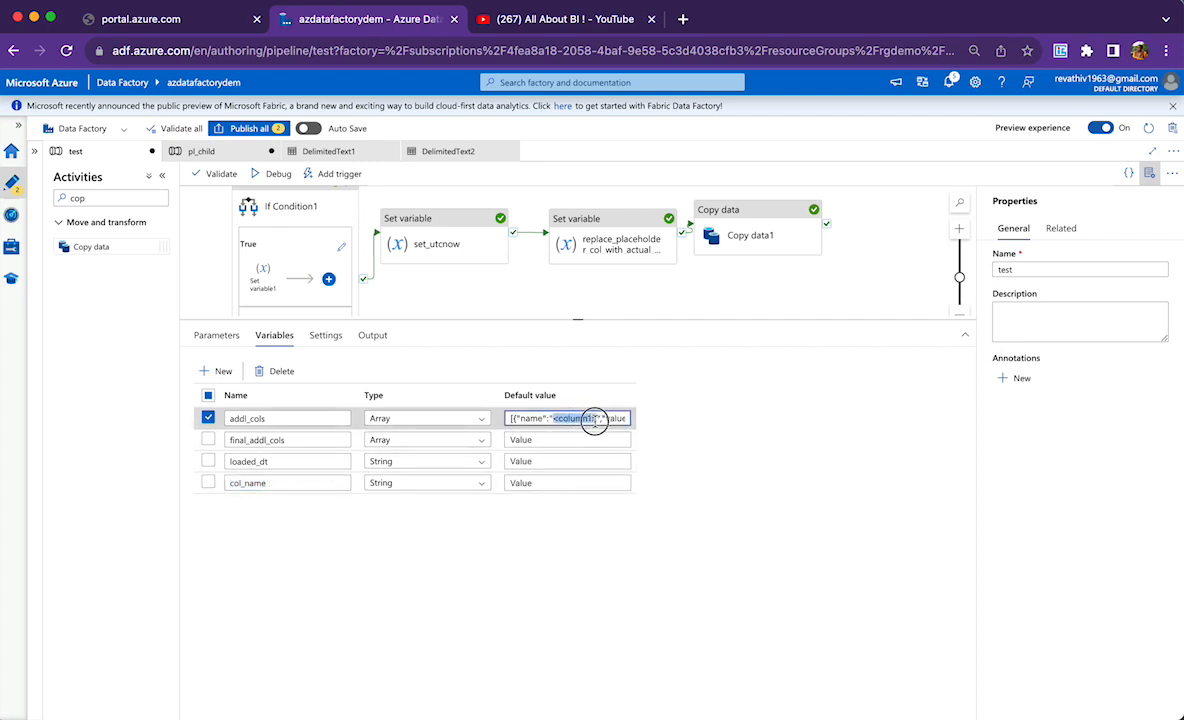
left_click(289, 483)
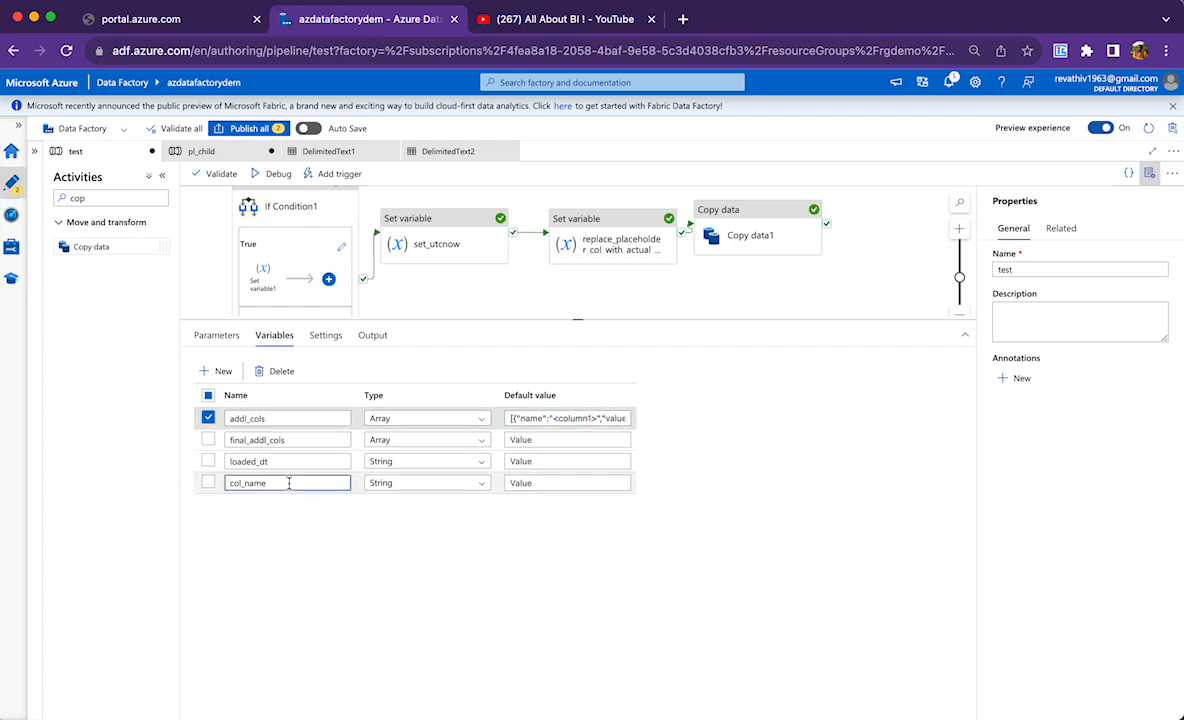
left_click(618, 418)
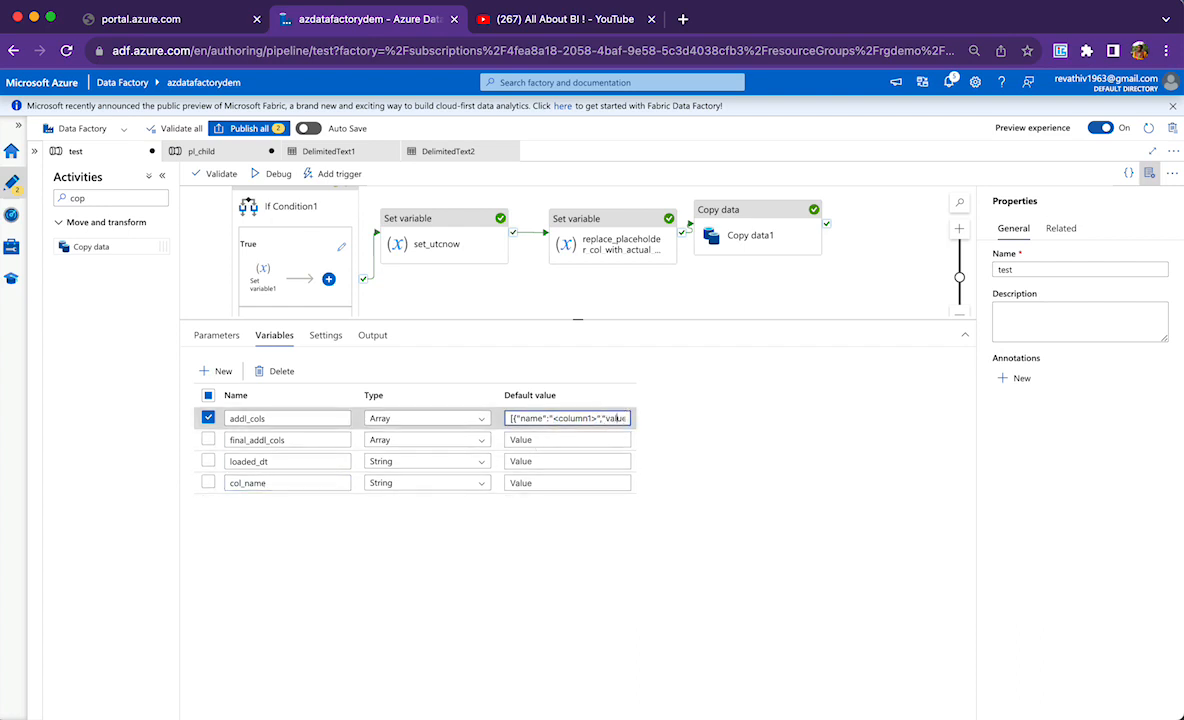
key("Right")
key("Right")
key("Right")
key("Right")
double_click(596, 417)
left_click(286, 464)
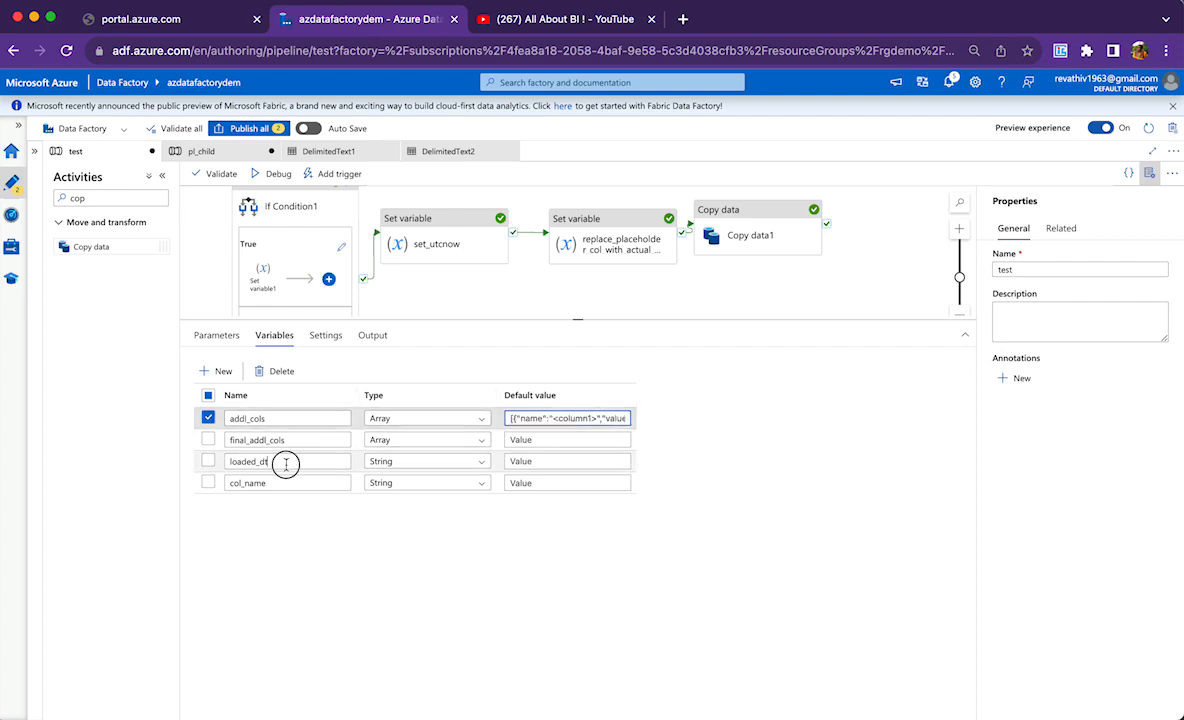
Inspect the column names that Set variable1 and Set variable2 assign in If Condition1's True and False branches
left_click(311, 219)
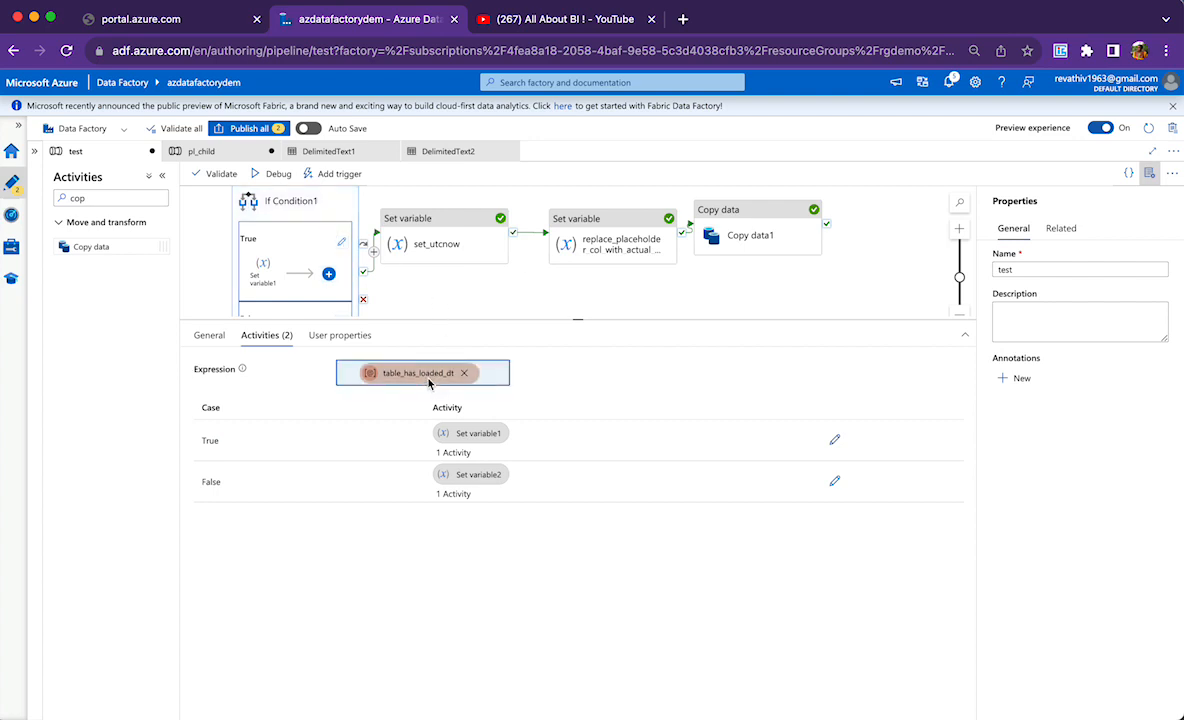
left_click(263, 268)
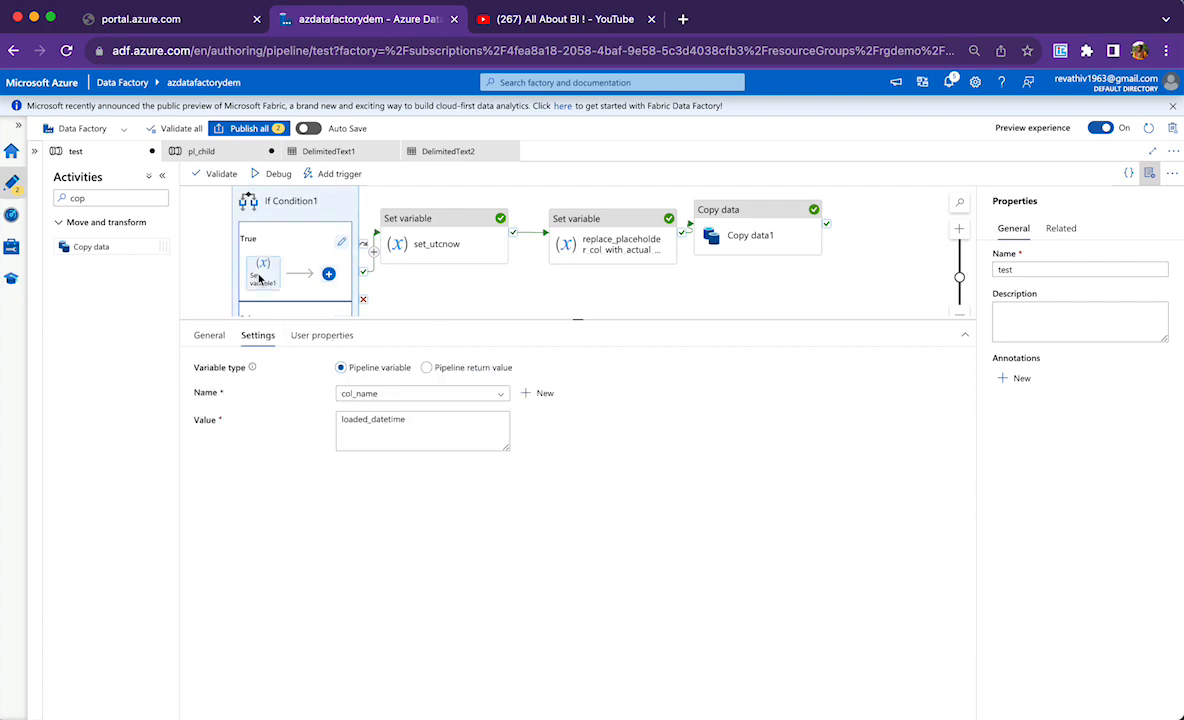
left_click(406, 428)
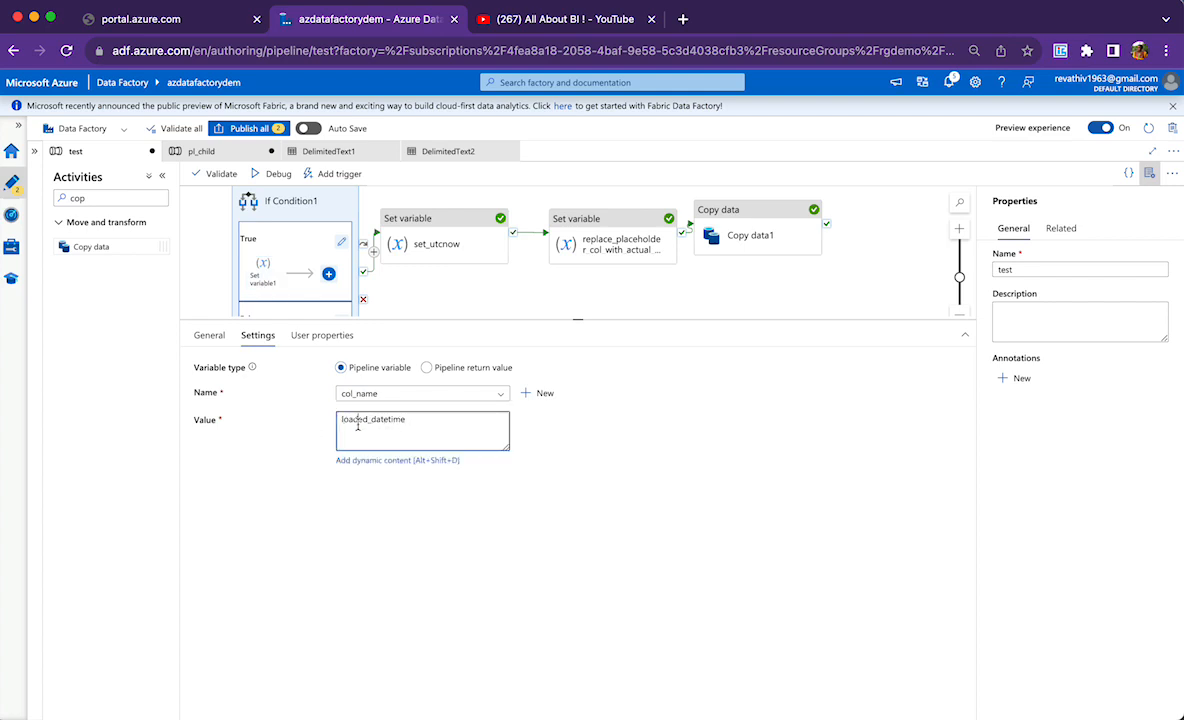
double_click(346, 421)
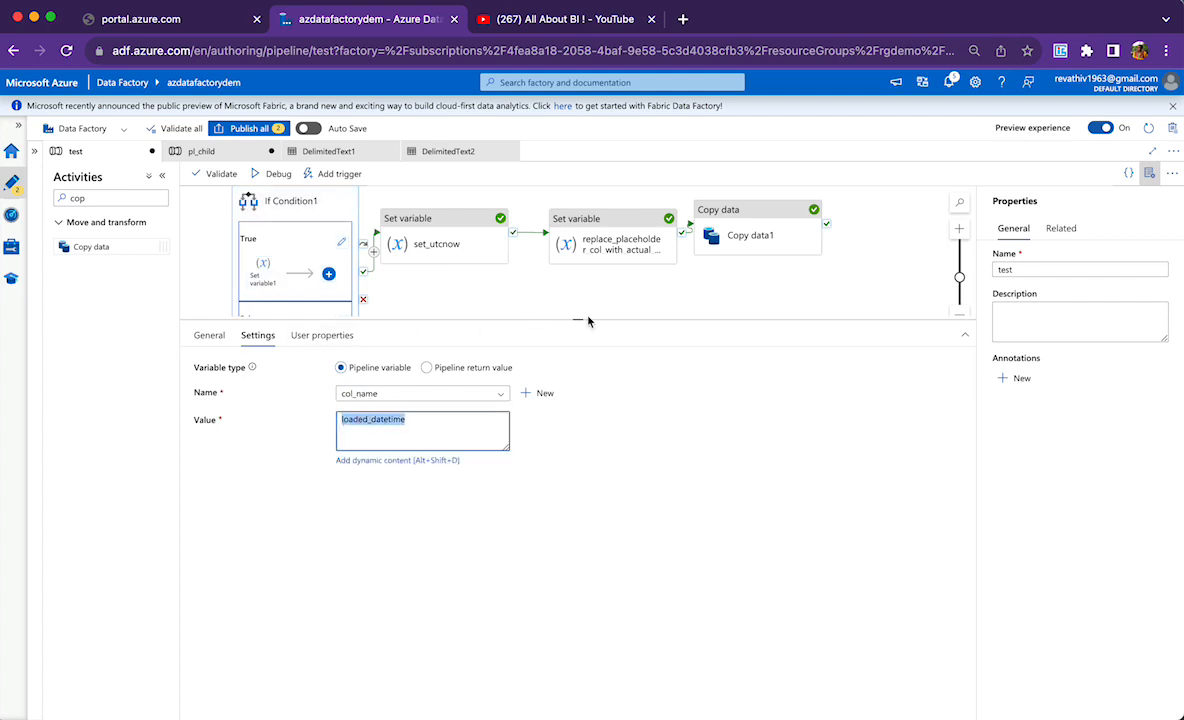
left_click_drag(580, 319, 580, 368)
left_click(261, 350)
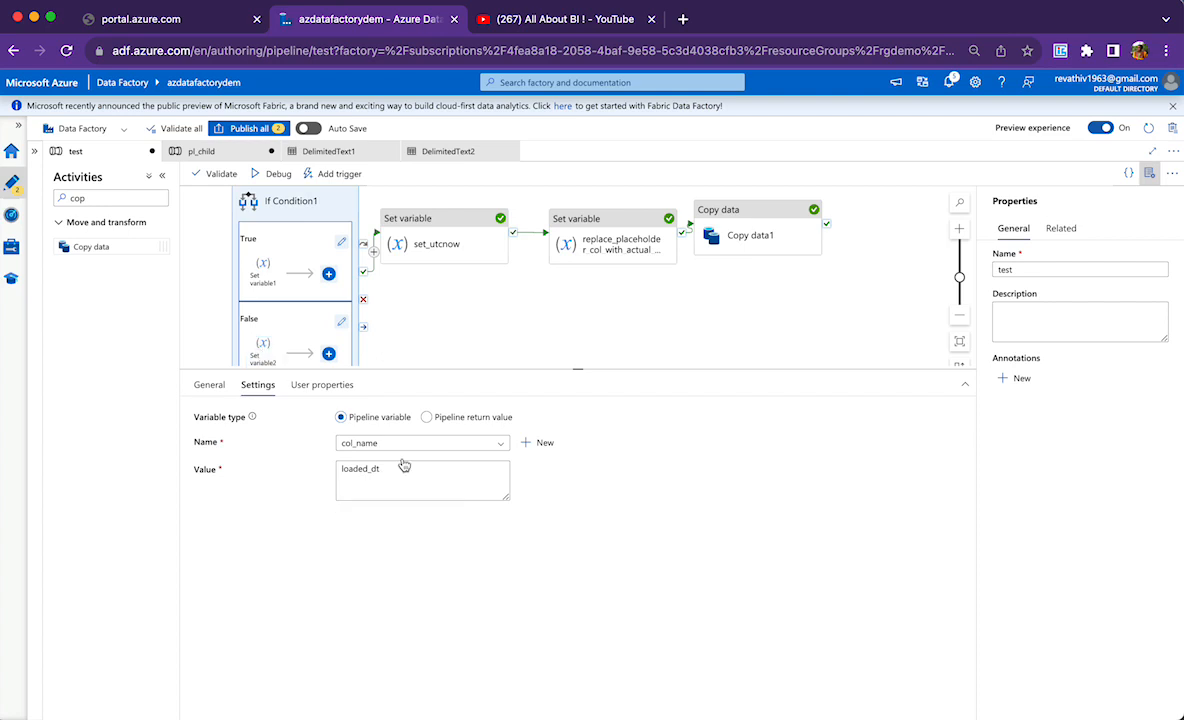
left_click_drag(404, 467, 298, 471)
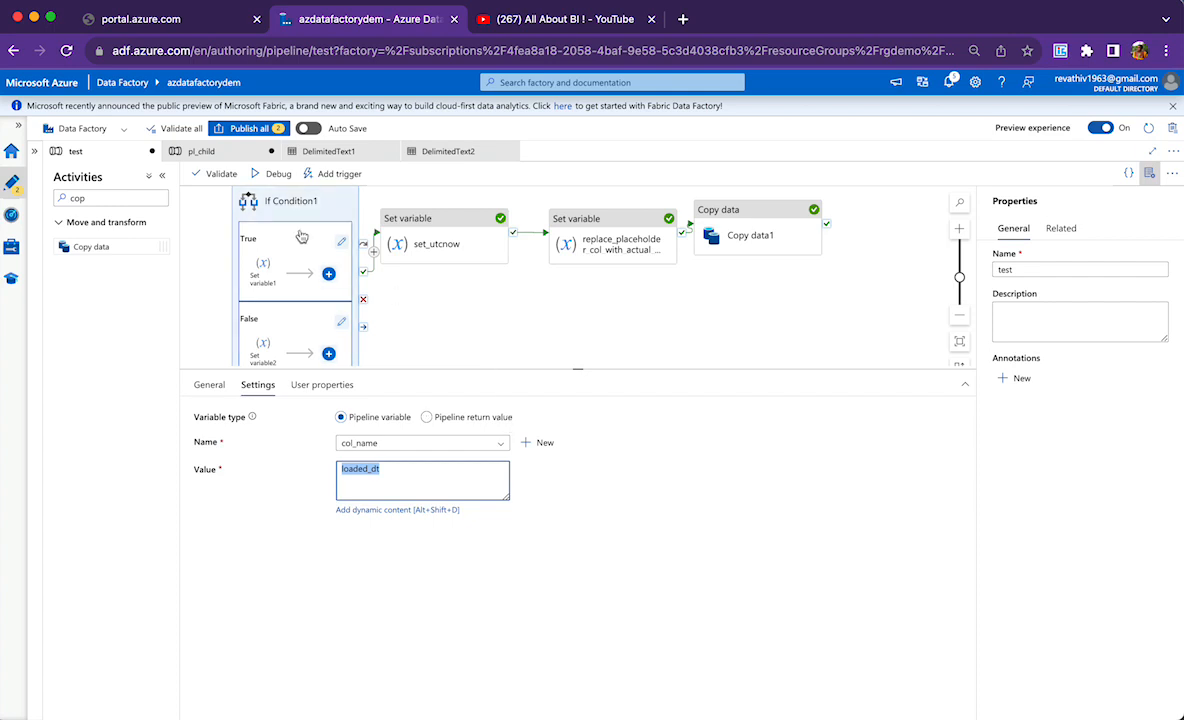
Recheck If Condition1's expression against the values assigned in its True and False branches
left_click(294, 204)
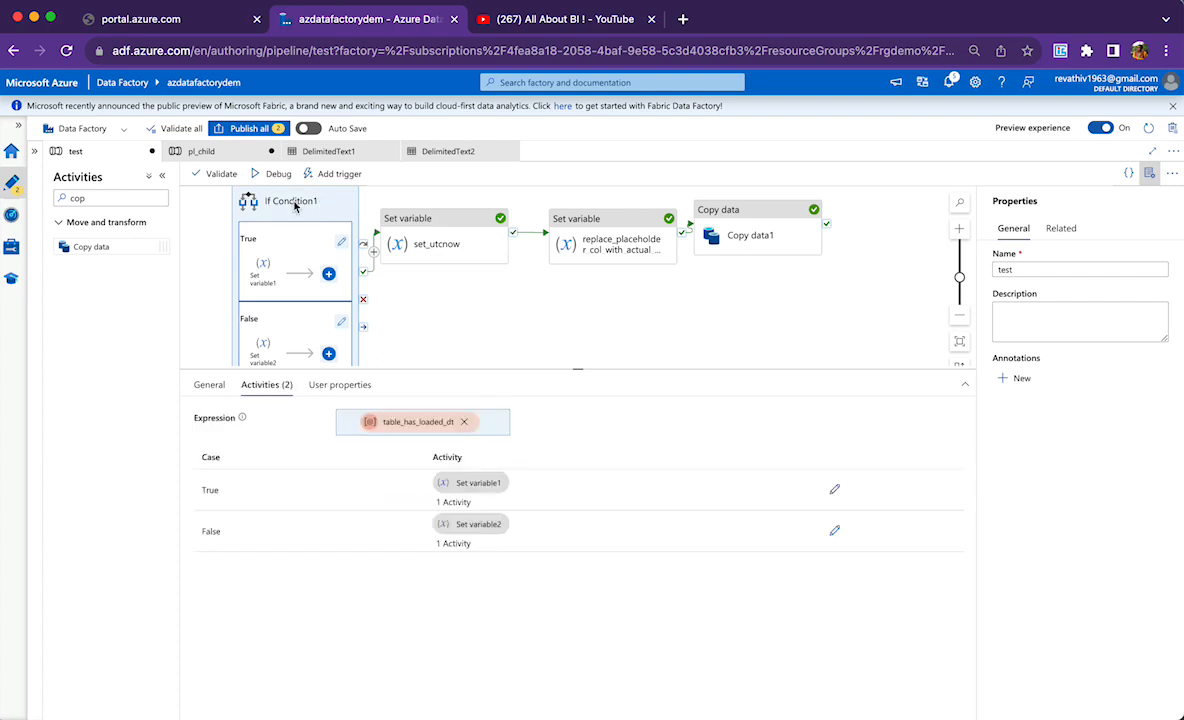
left_click(263, 268)
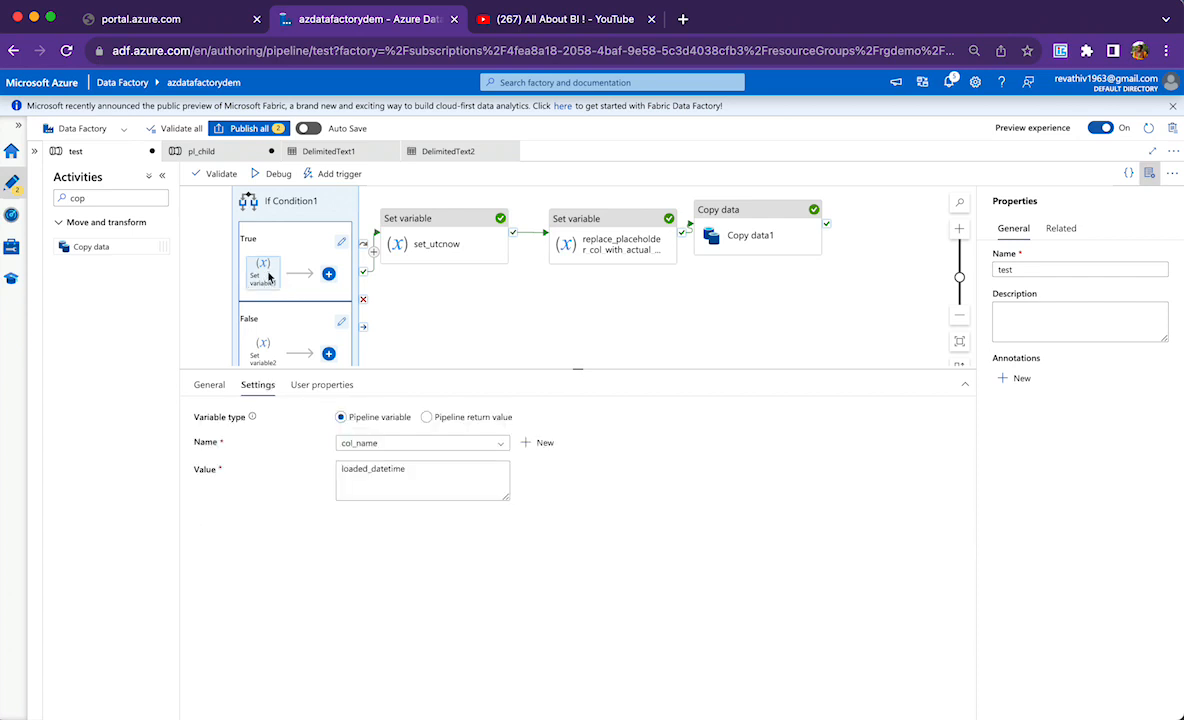
left_click_drag(420, 470, 325, 478)
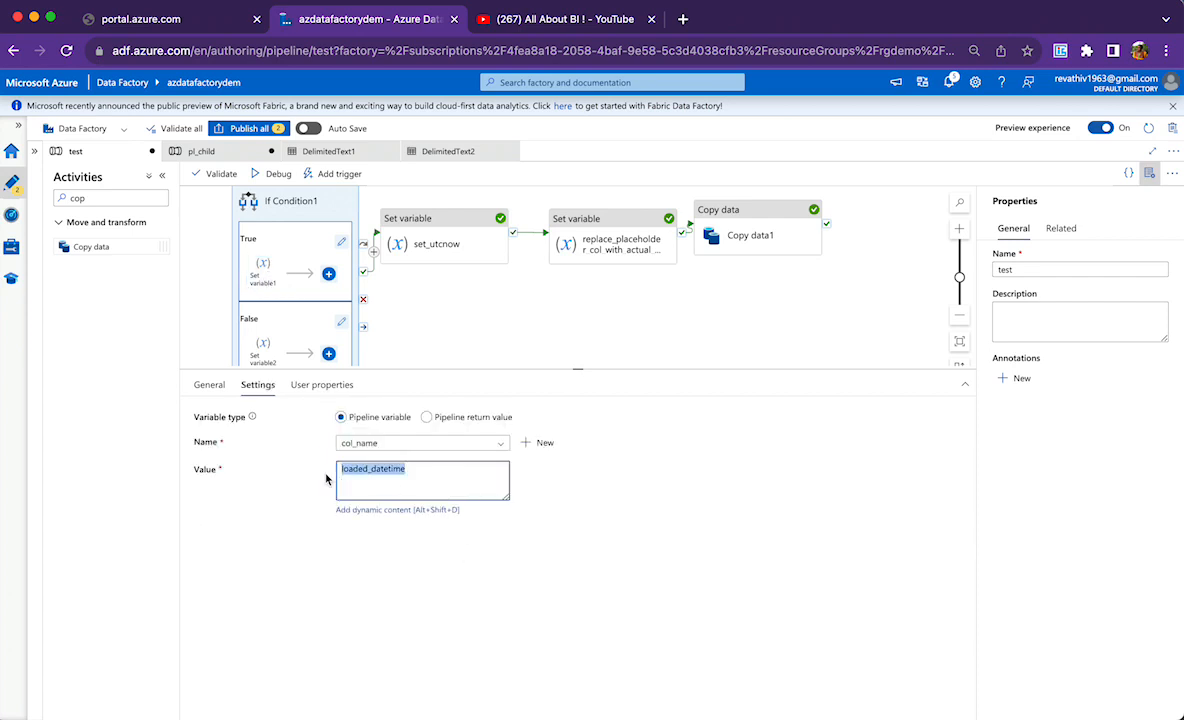
left_click(262, 349)
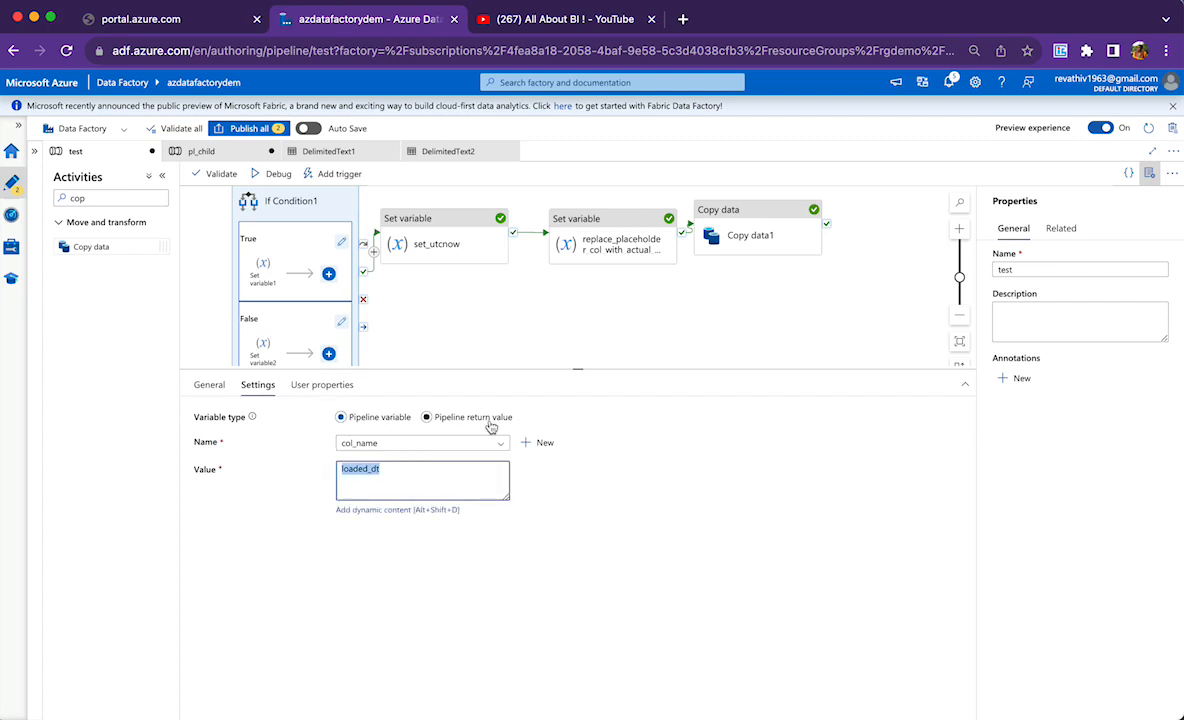
left_click(299, 206)
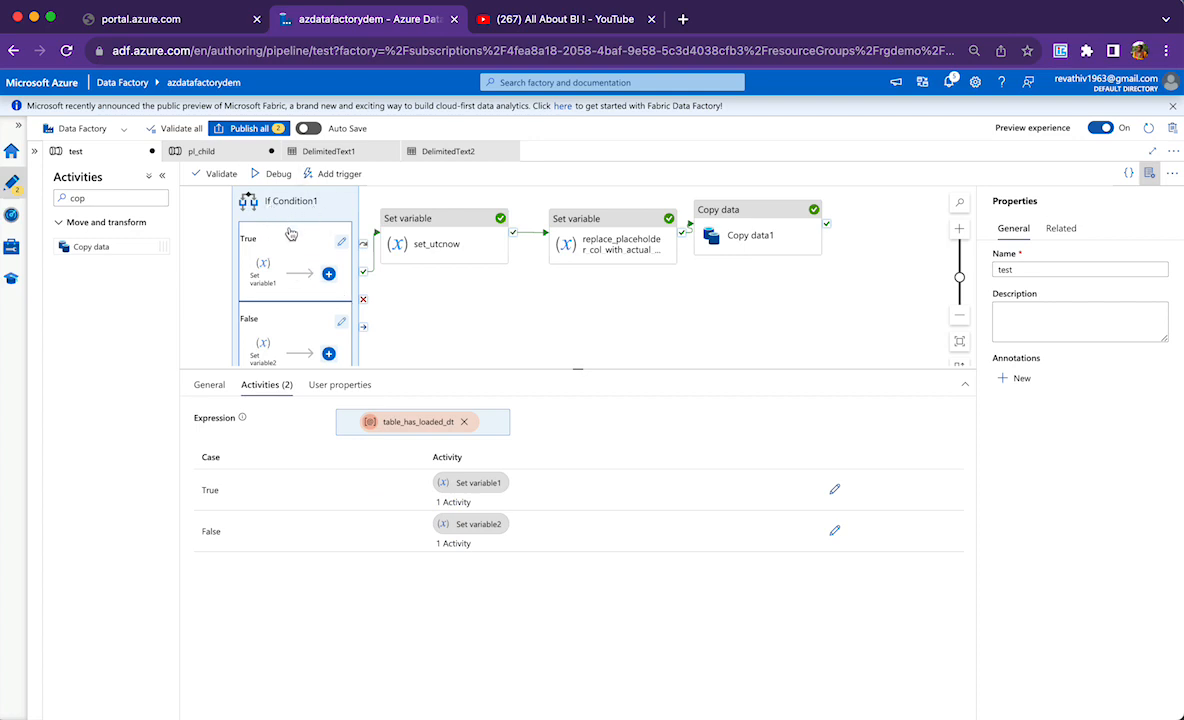
Examine the variable and value configured in the set_utcnow activity, and revisit the preceding If Condition1 activity
left_click(456, 234)
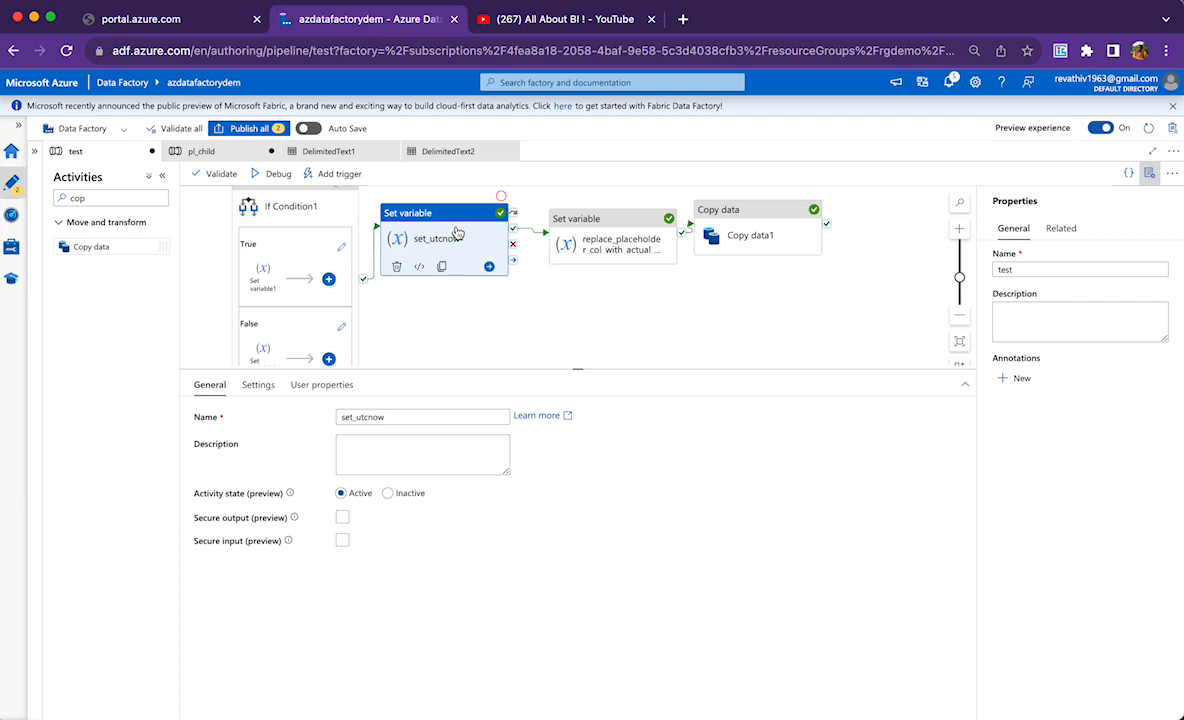
left_click(258, 385)
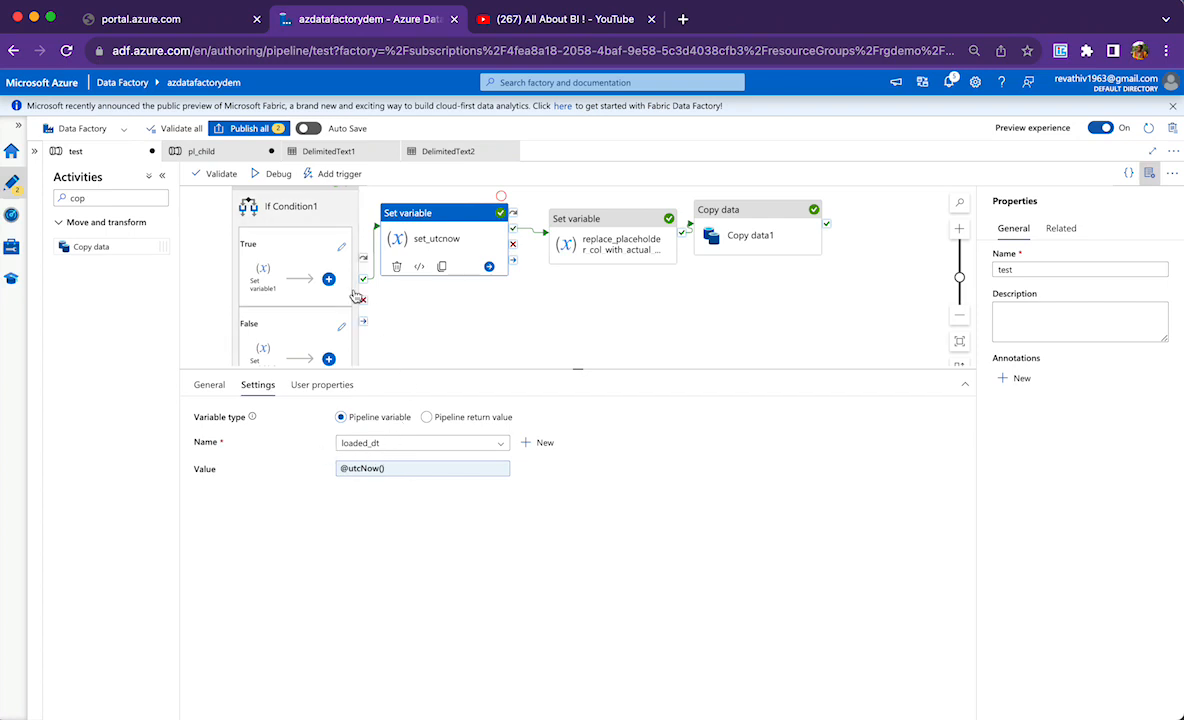
left_click(292, 225)
left_click(400, 230)
left_click(328, 218)
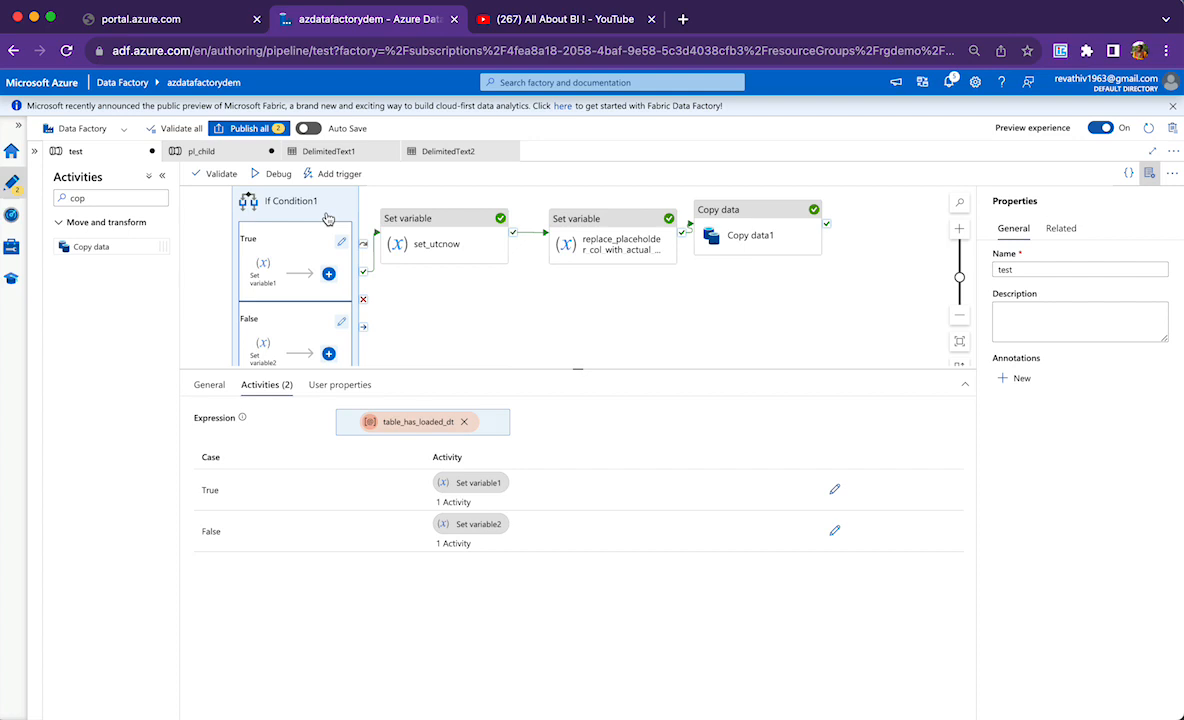
left_click(430, 242)
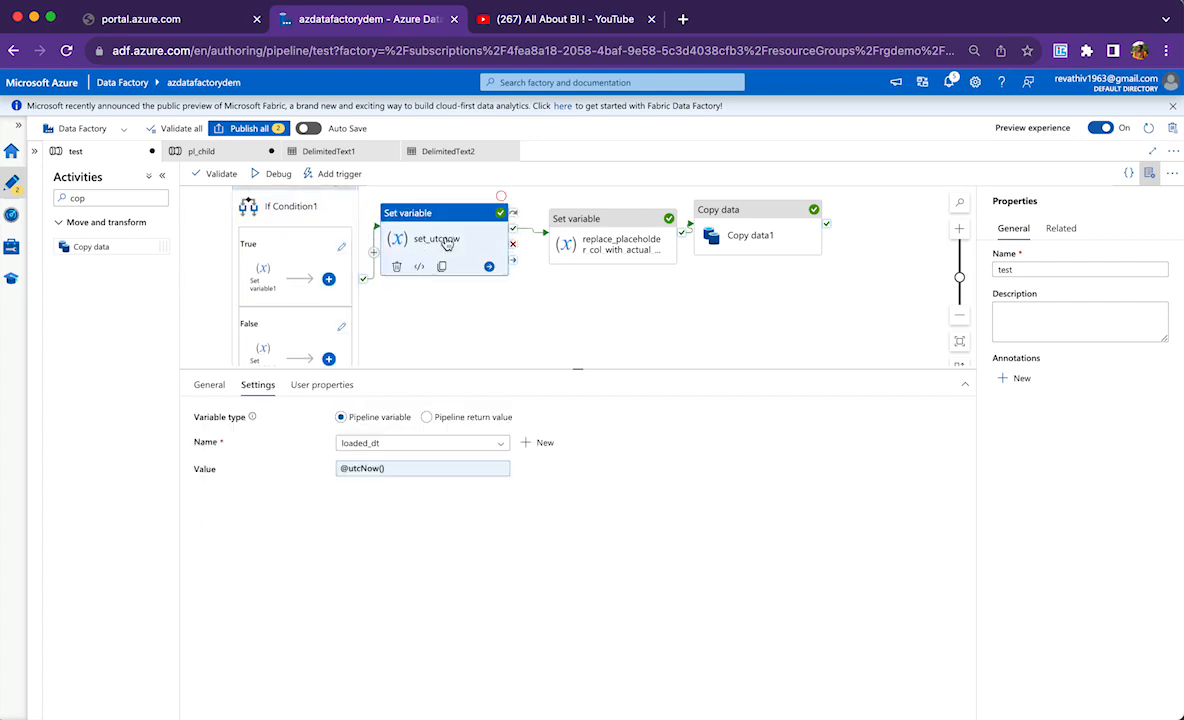
Open the value expression of the replace_placeholder_col_with_actual_colname activity and examine its nested replace functions
left_click(583, 229)
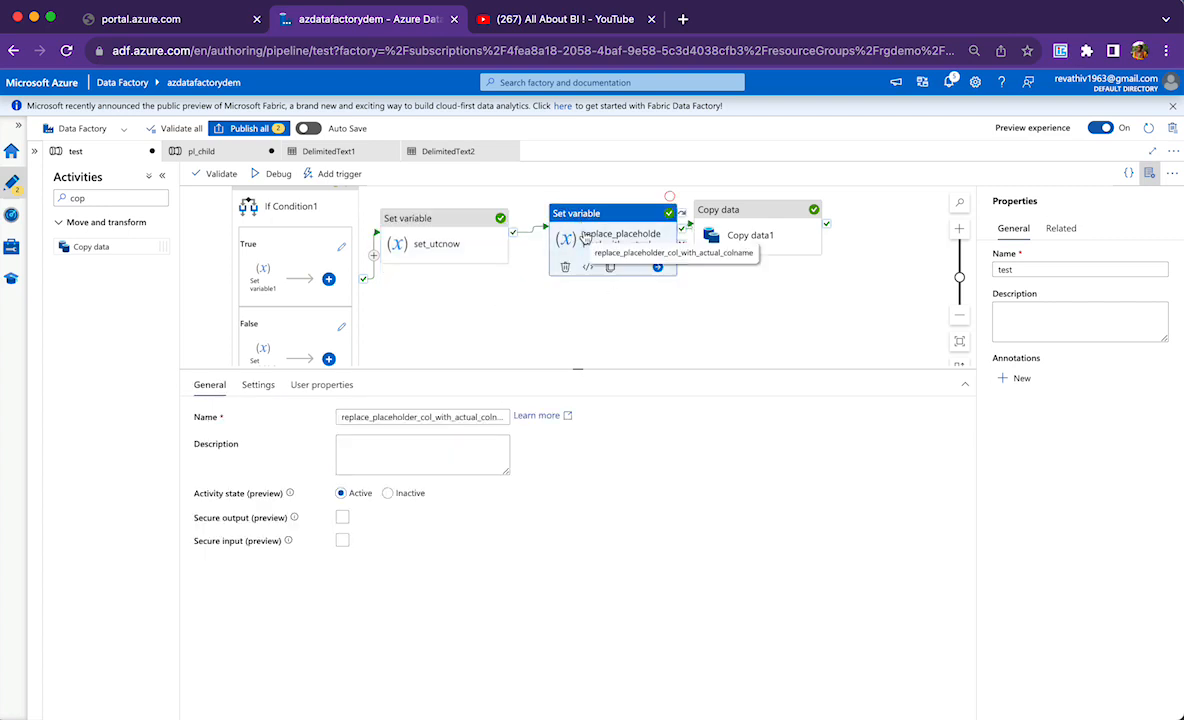
left_click(257, 386)
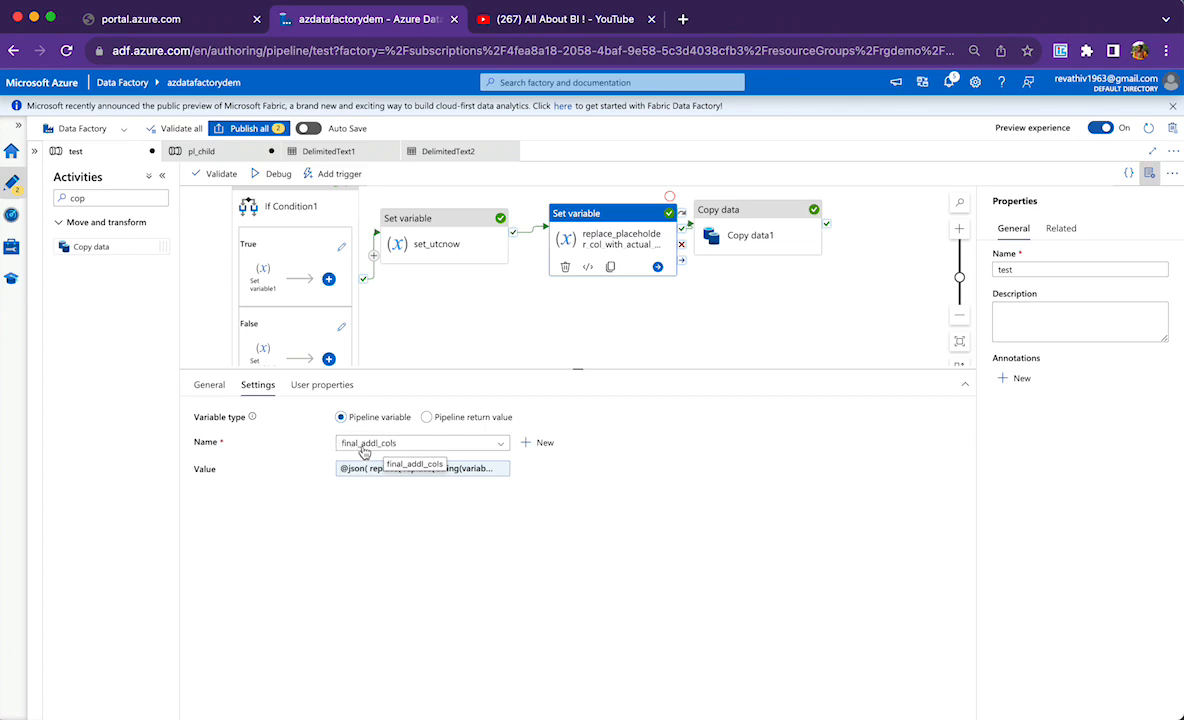
left_click(410, 470)
left_click(410, 470)
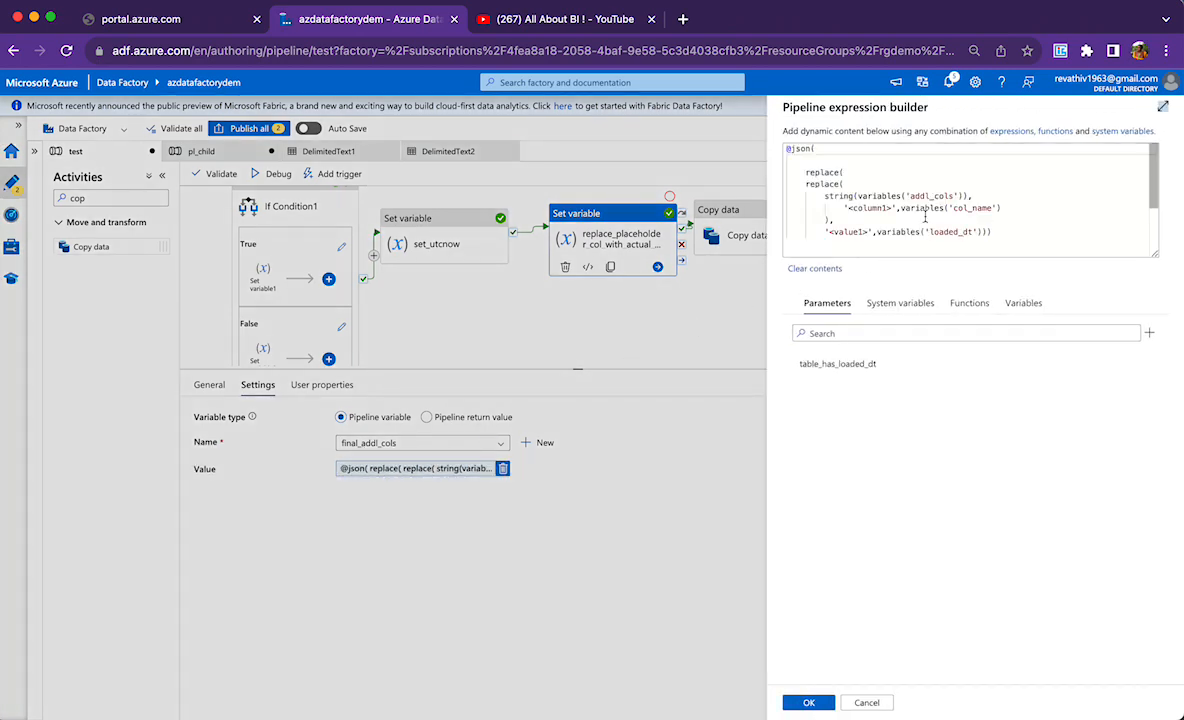
double_click(825, 172)
double_click(824, 184)
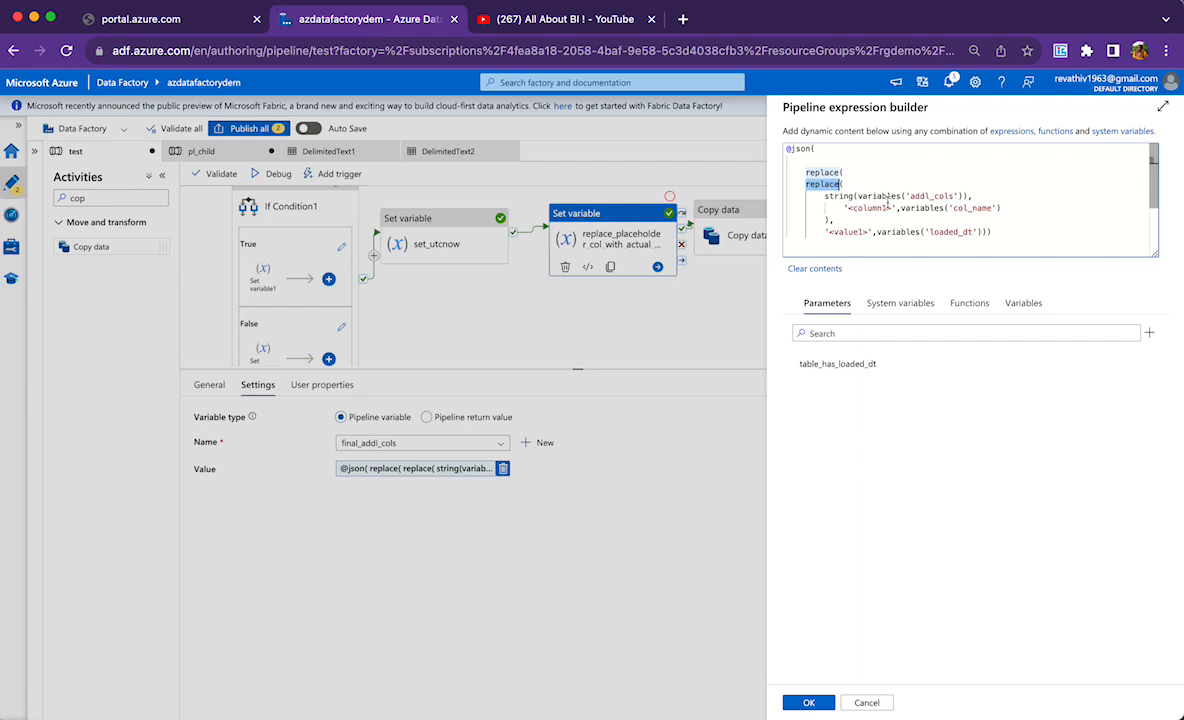
Examine how the expression's inner replace converts addl_cols to a string and substitutes the <column1> placeholder with col_name
left_click_drag(858, 196, 962, 196)
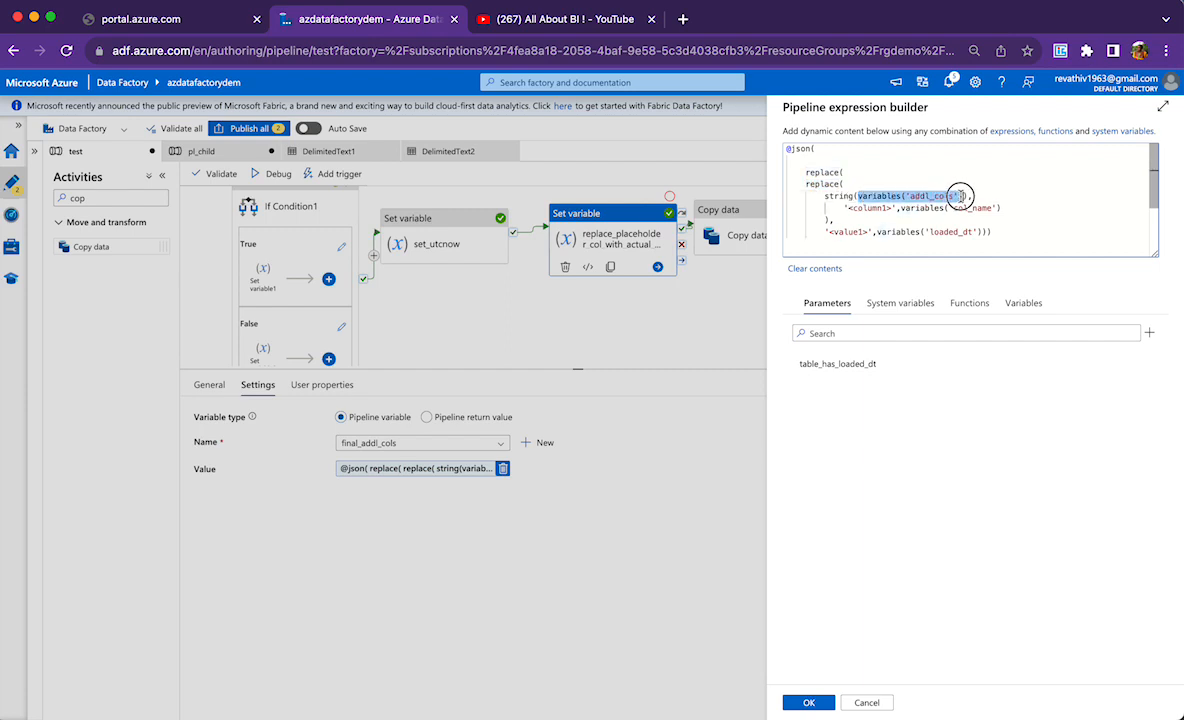
double_click(843, 196)
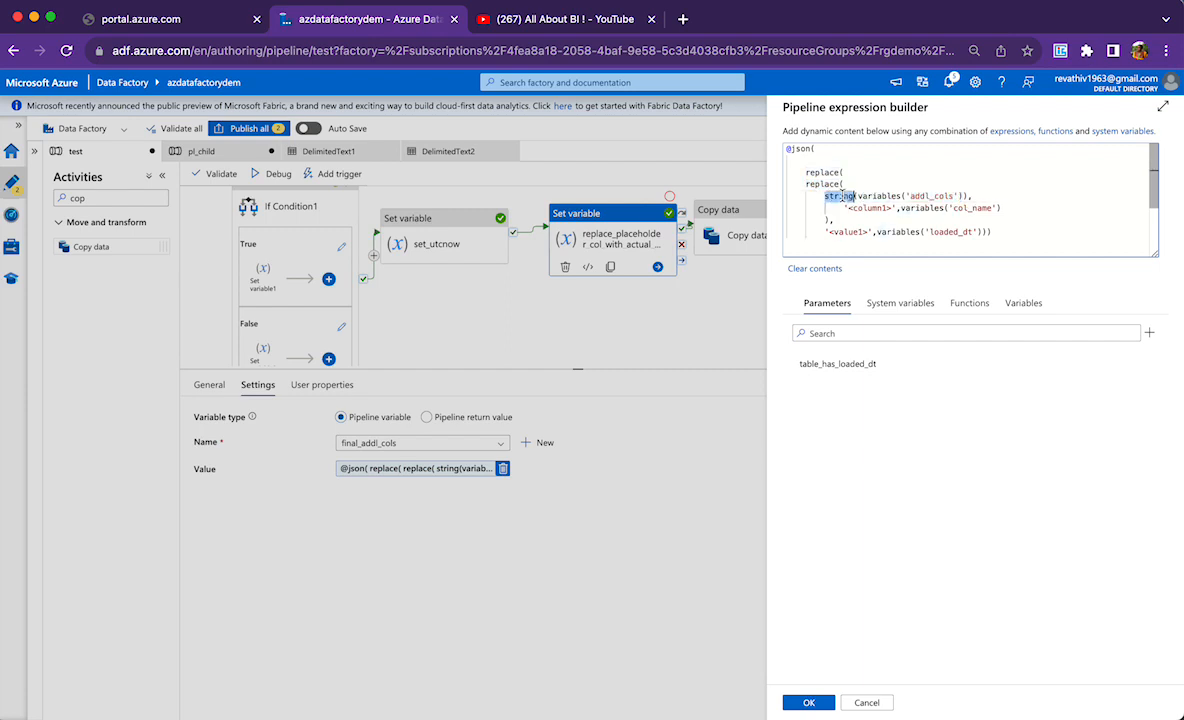
double_click(822, 184)
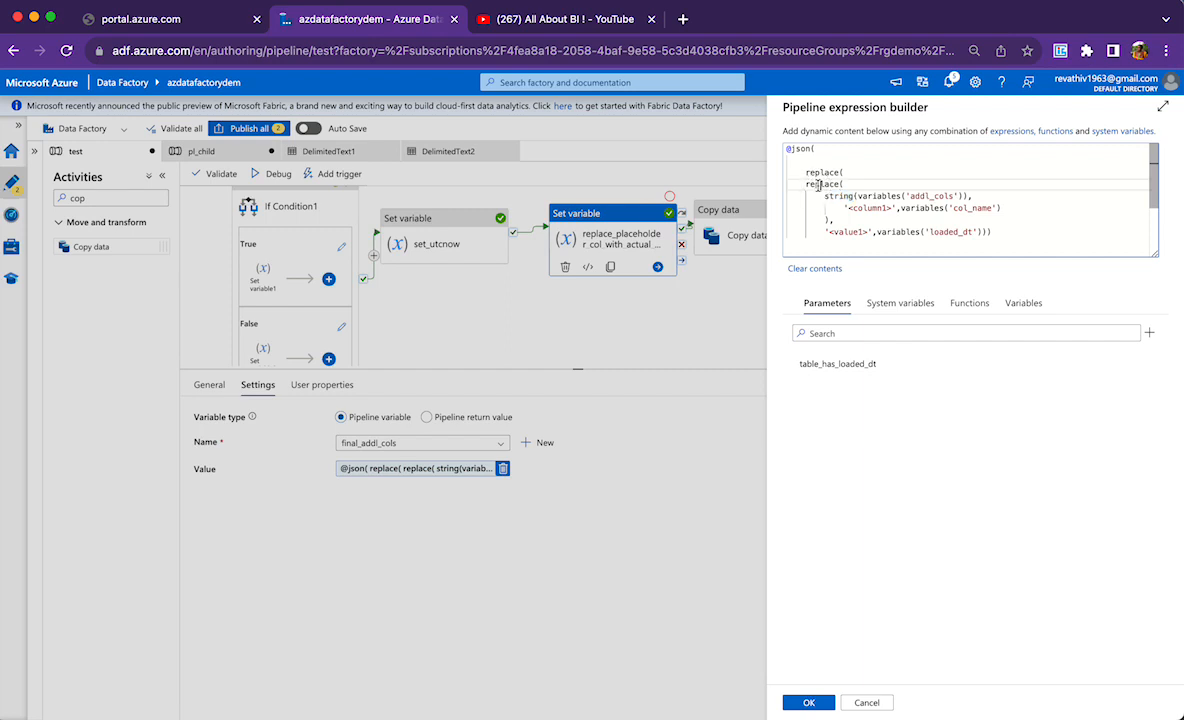
left_click_drag(845, 208, 1001, 207)
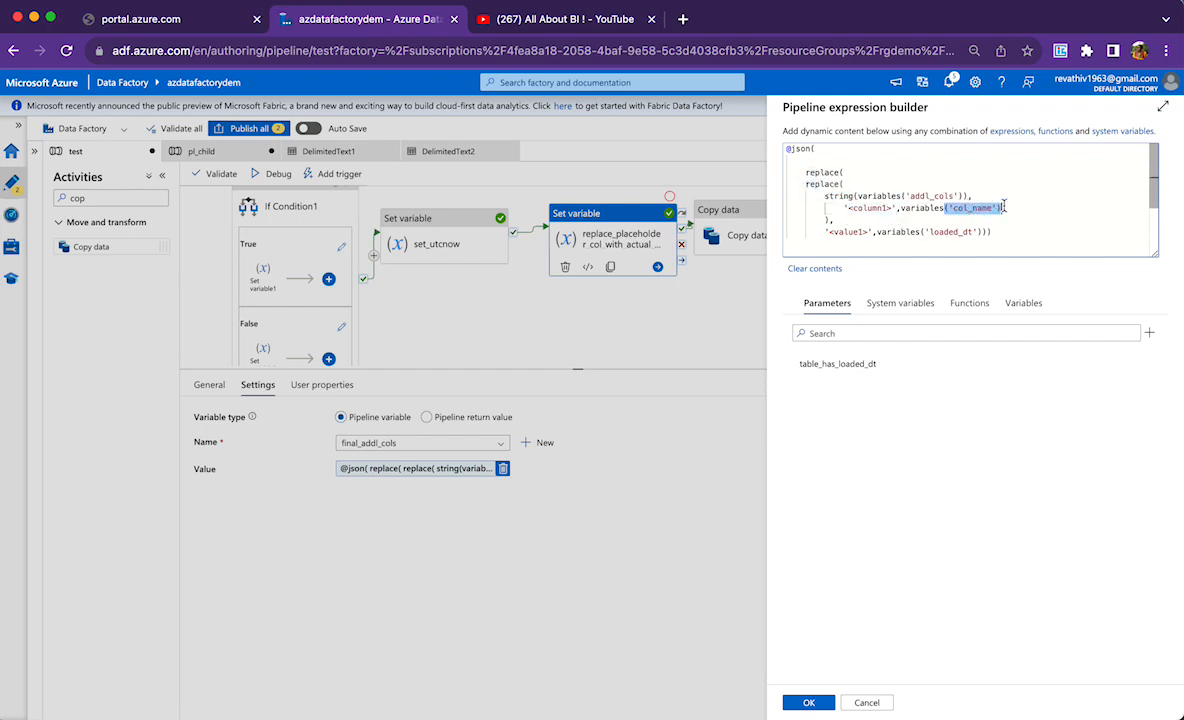
Examine how the expression's outer replace substitutes the <value1> placeholder with the loaded_dt variable
left_click(820, 174)
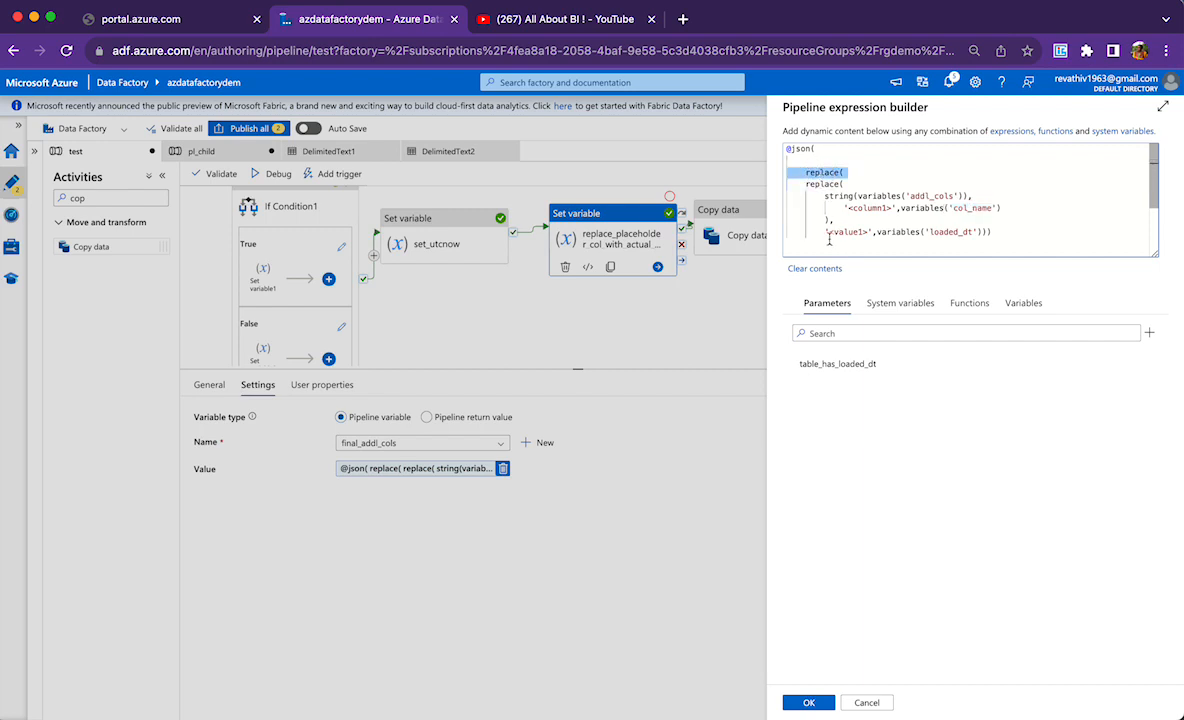
left_click_drag(828, 232, 869, 232)
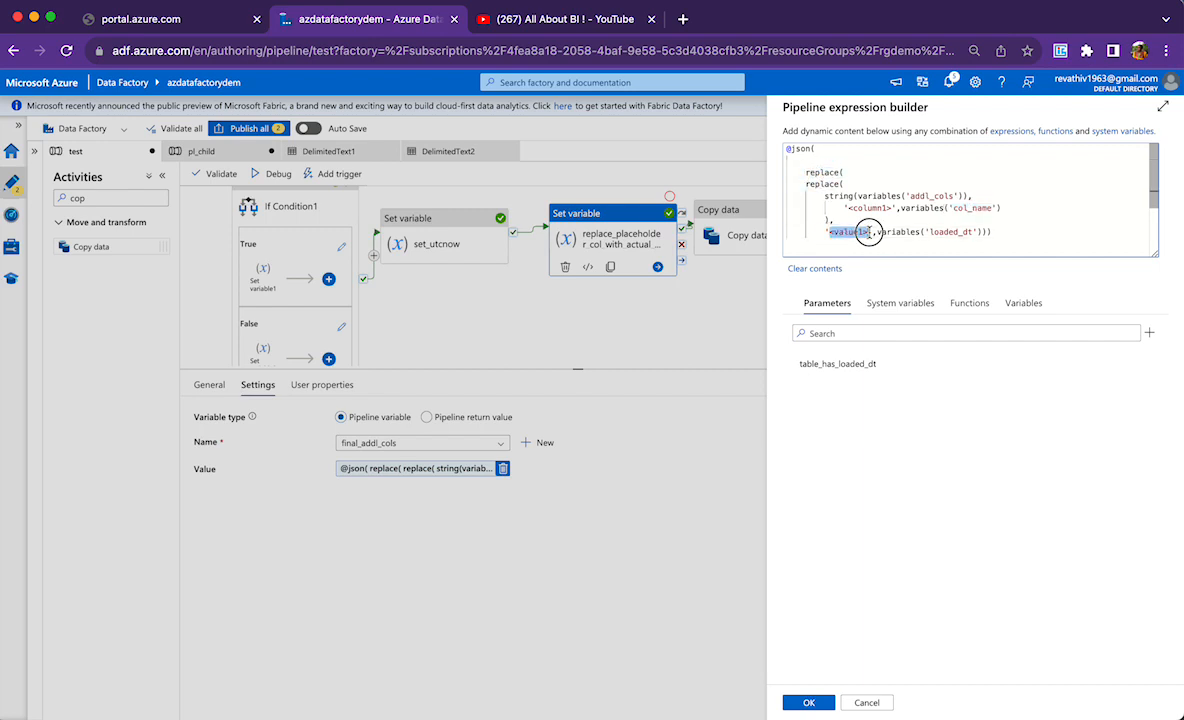
double_click(948, 232)
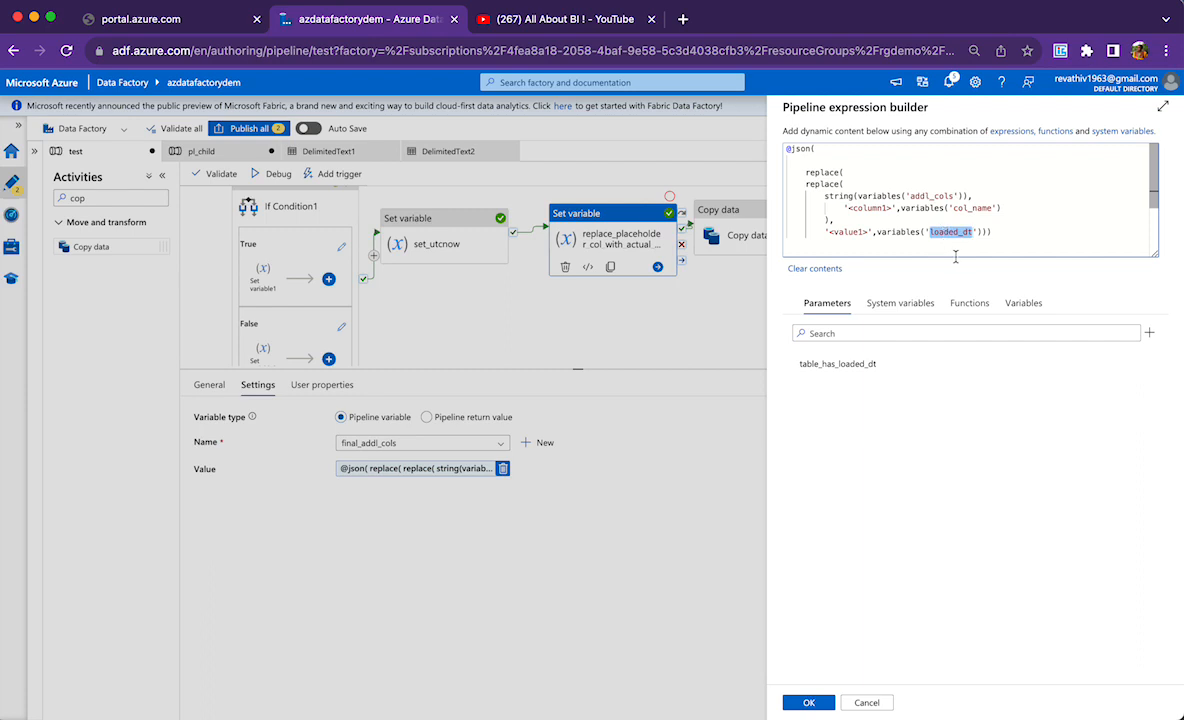
left_click(991, 221)
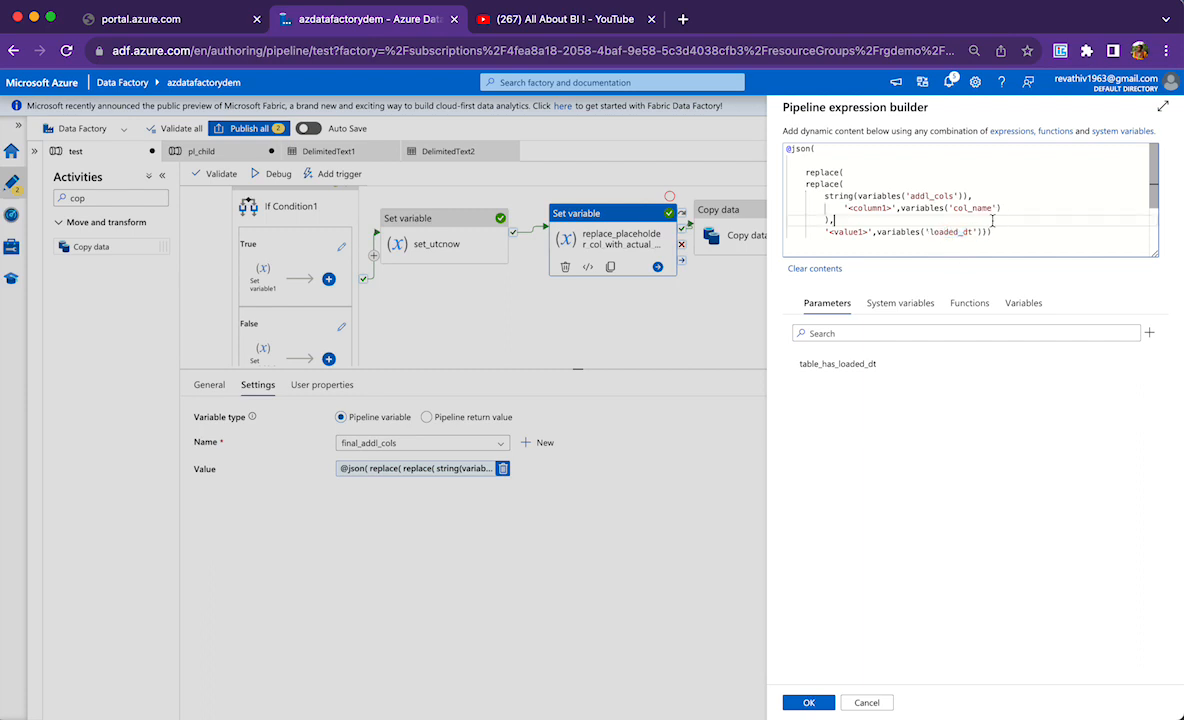
Examine how the json function wraps the nested replace calls, and close the expression without changing it
key("Down")
key("Down")
key("Up")
key("Up")
key("Up")
key("Up")
key("Up")
key("Up")
key("Up")
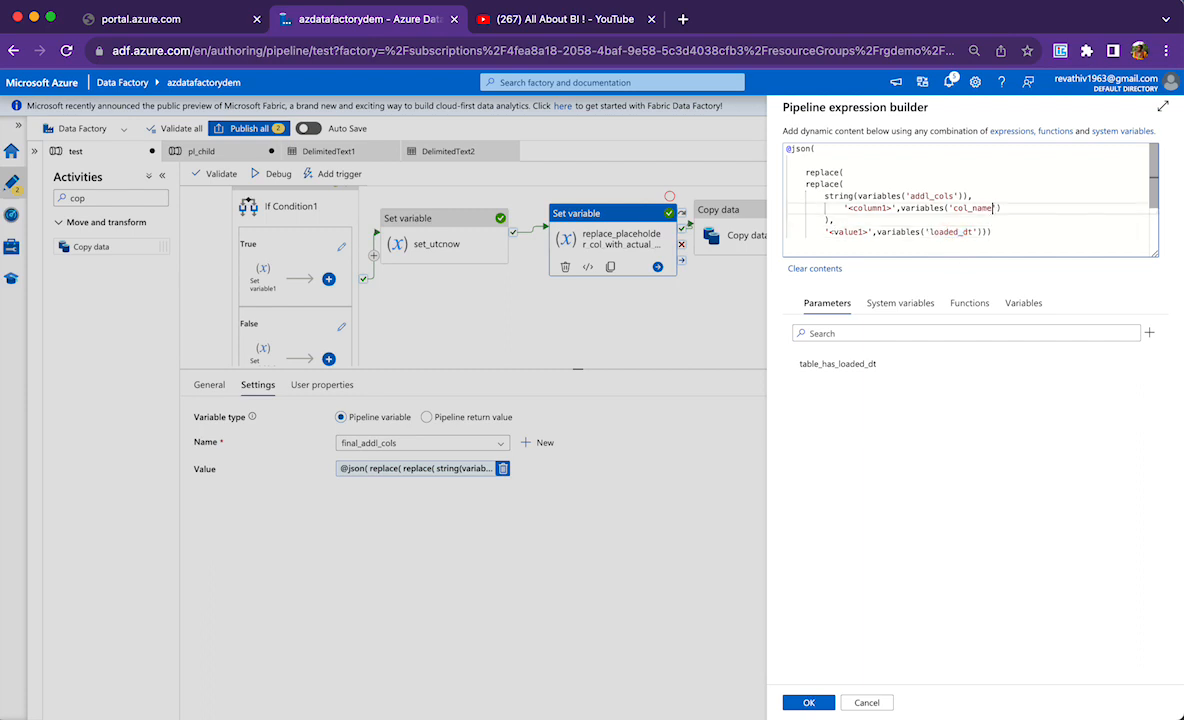
left_click_drag(805, 160, 786, 145)
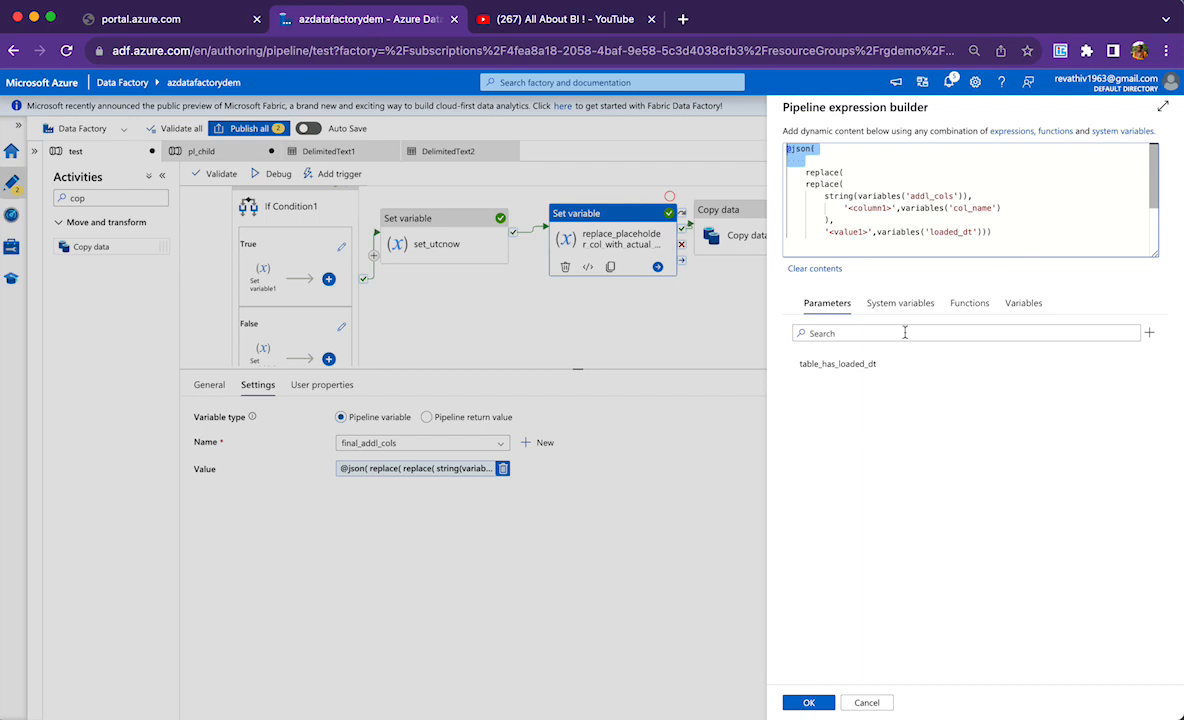
left_click(866, 702)
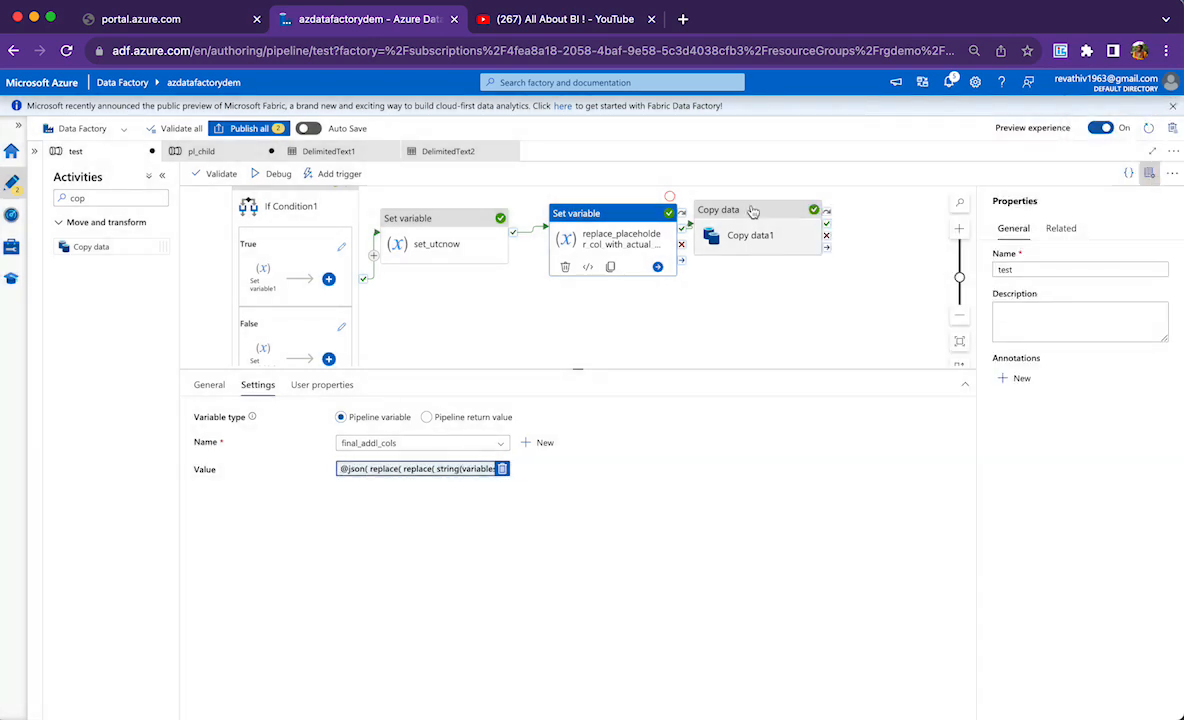
Examine the source settings of the Copy data1 activity, including its additional columns expression
left_click(752, 210)
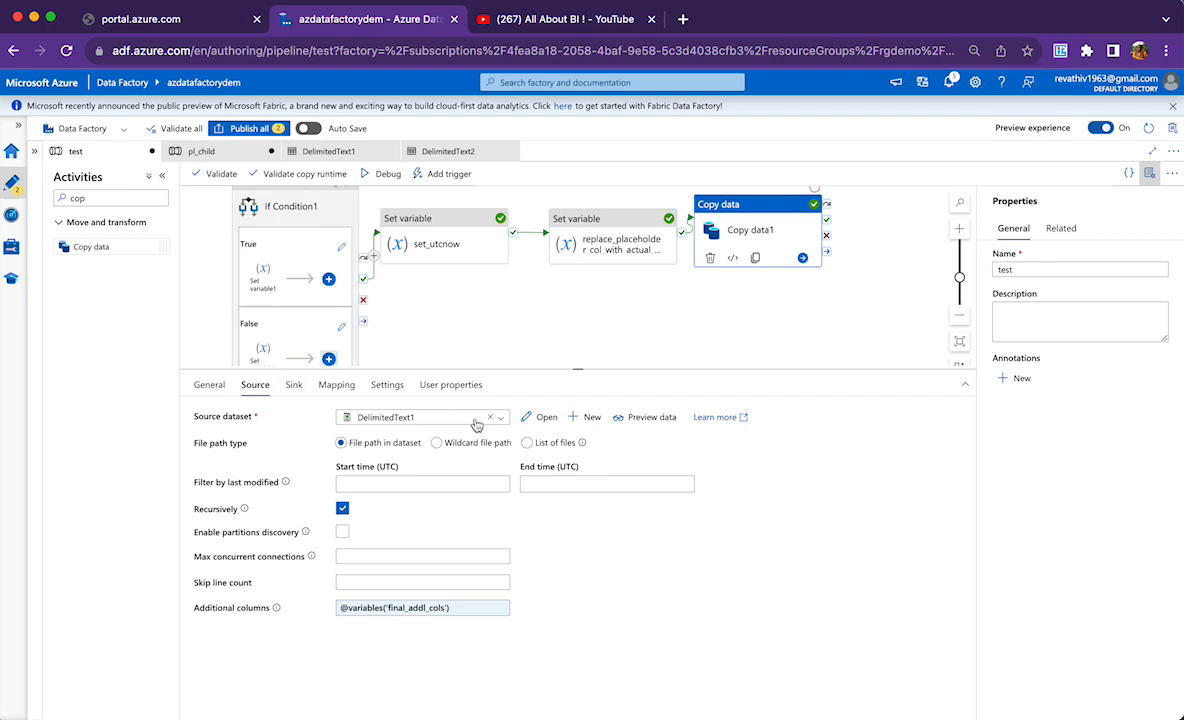
left_click(632, 417)
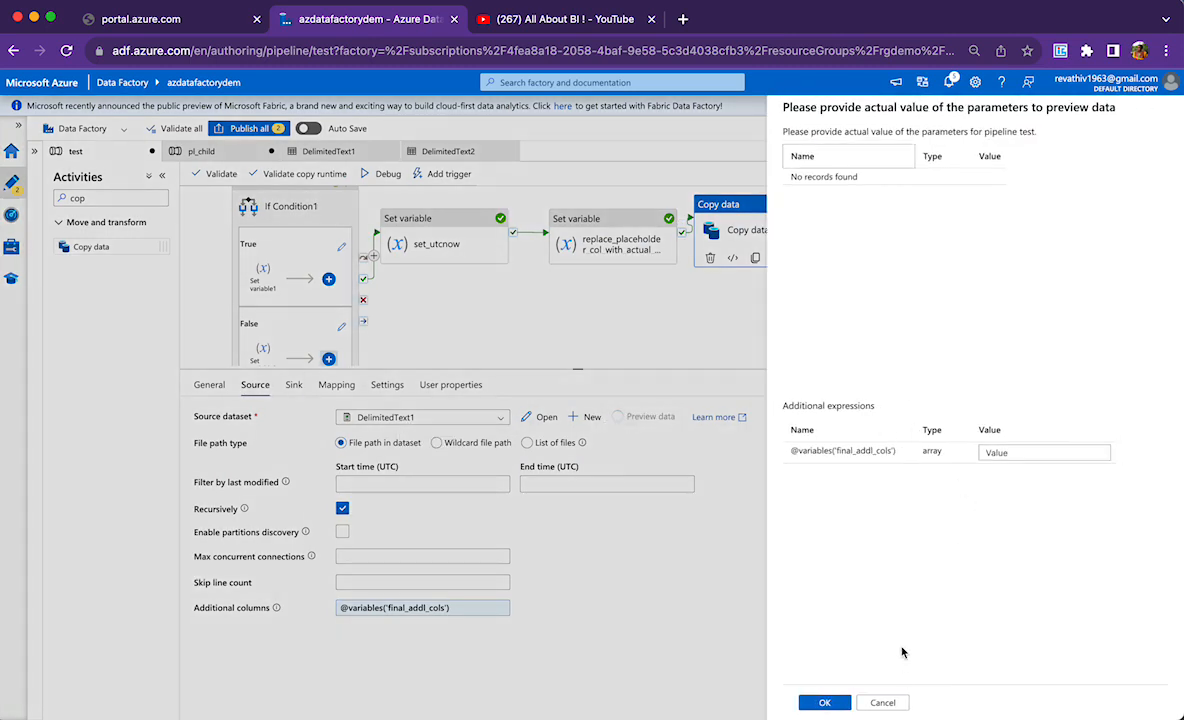
left_click(883, 703)
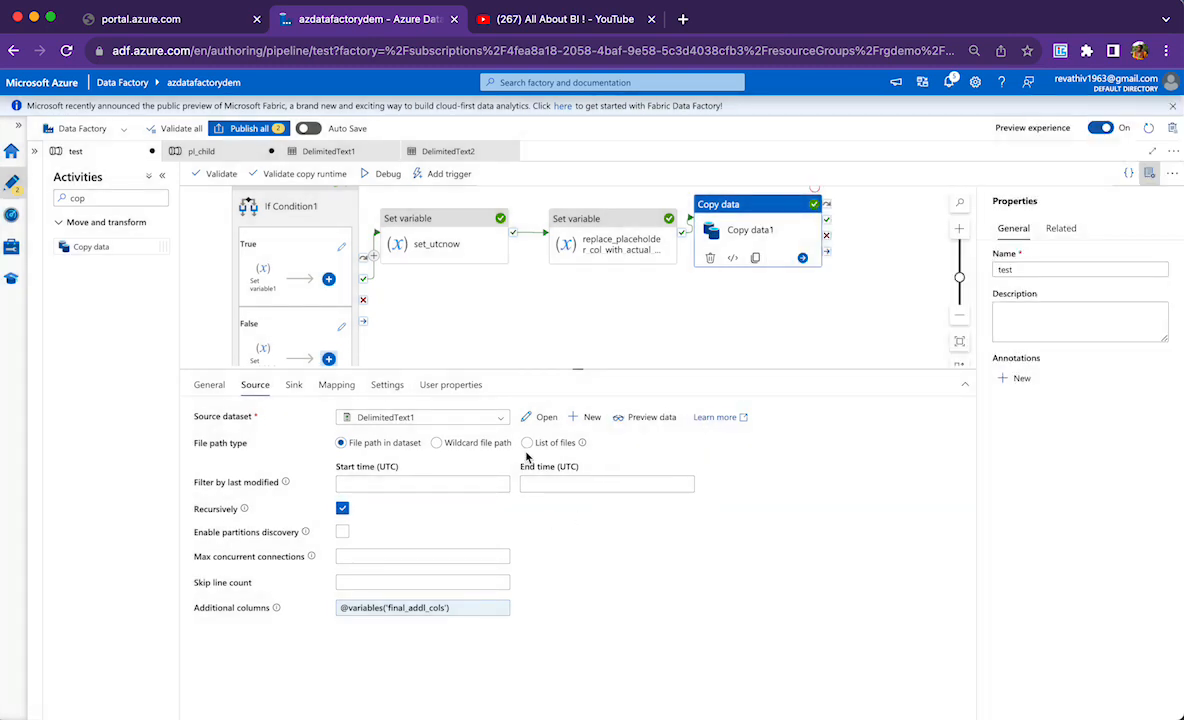
left_click_drag(578, 370, 578, 334)
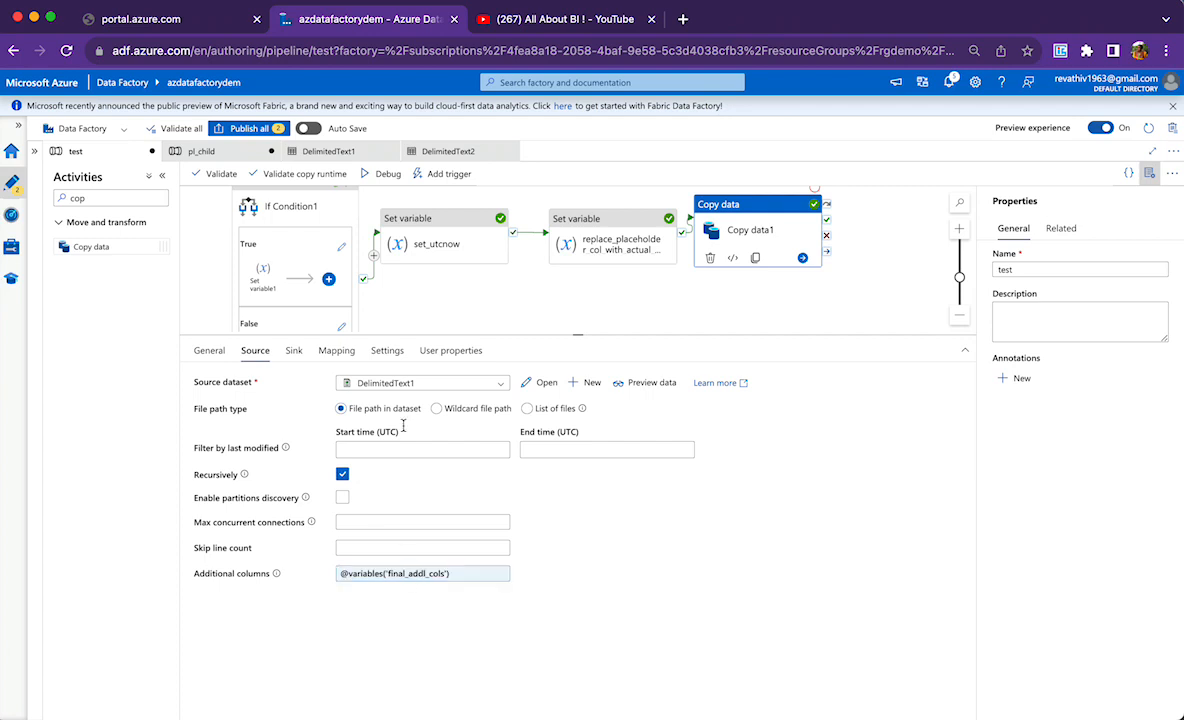
Compare the additional columns template in the Notes app with the pipeline, and return to Copy data1's source settings
key("super+Tab")
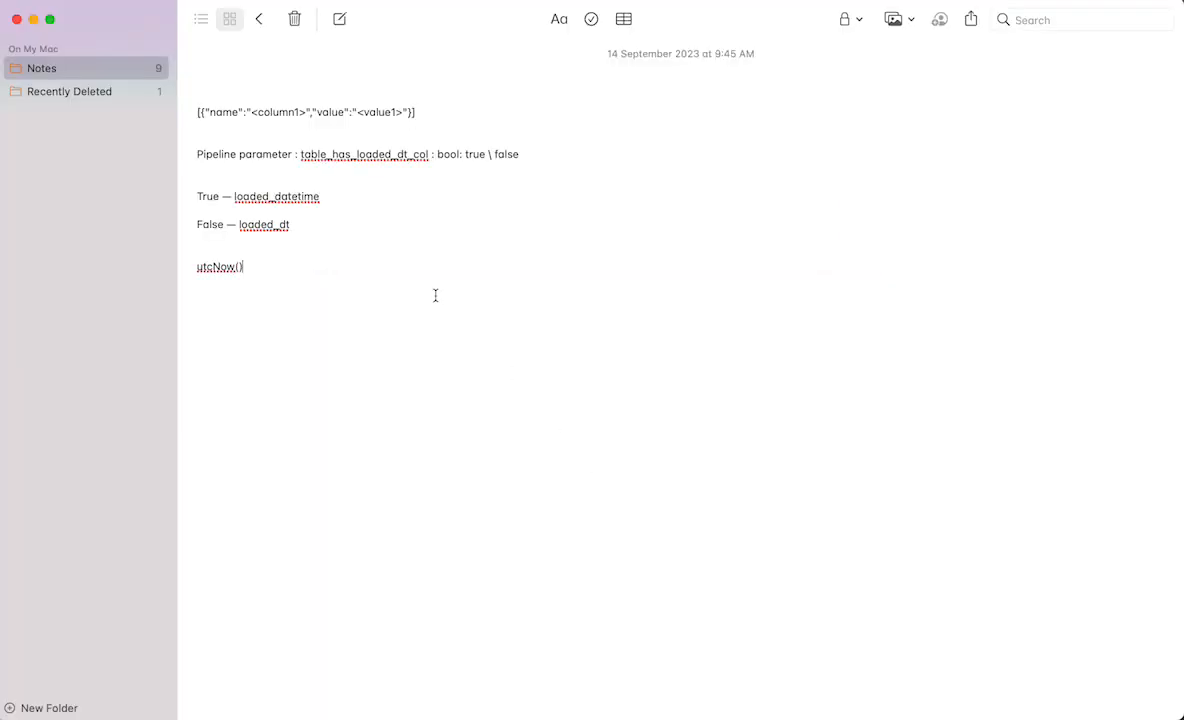
triple_click(270, 111)
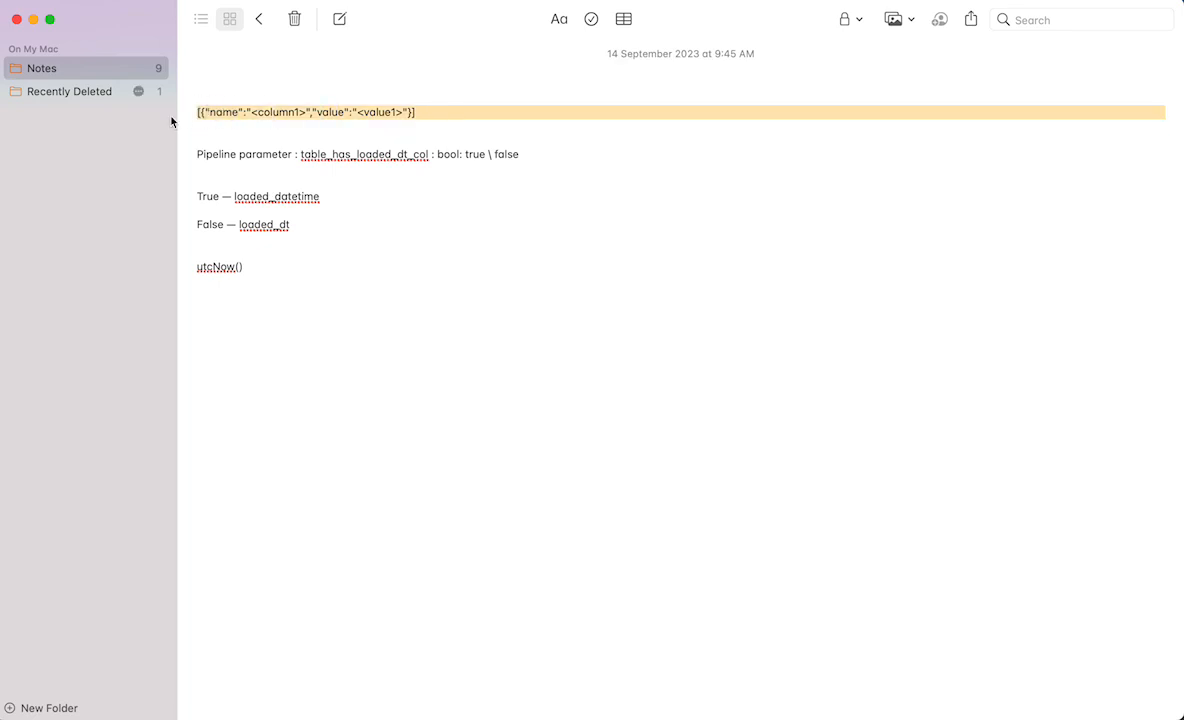
key("super+Tab")
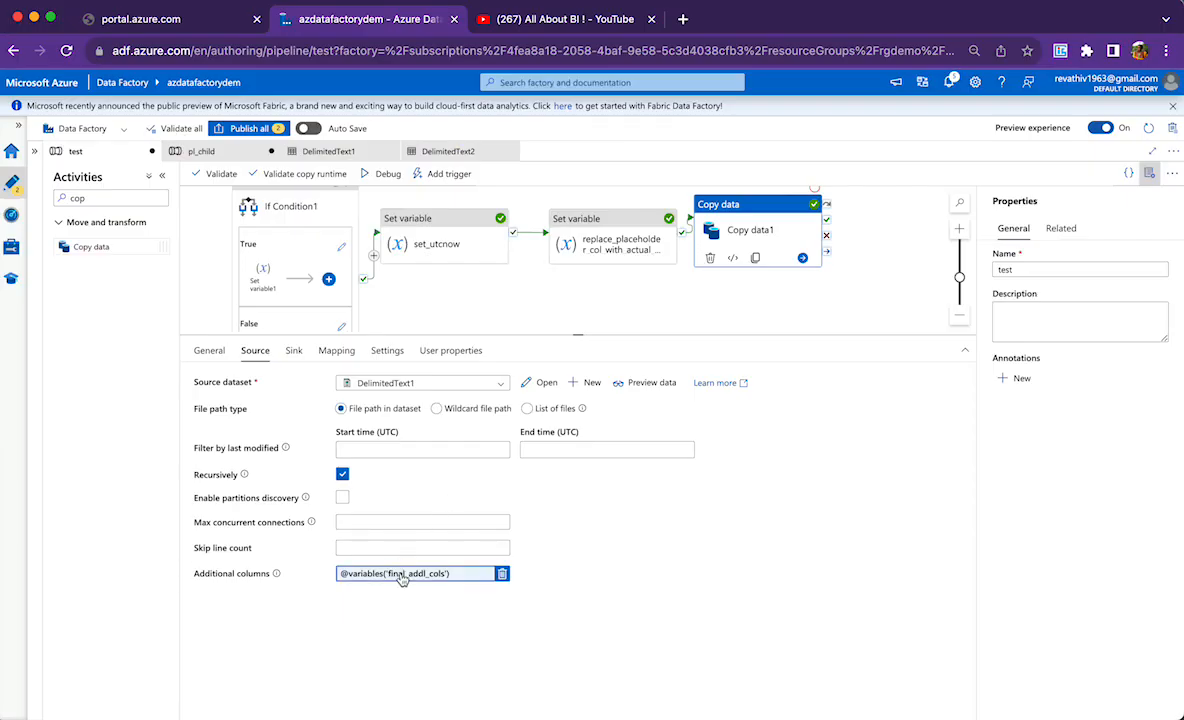
left_click(563, 325)
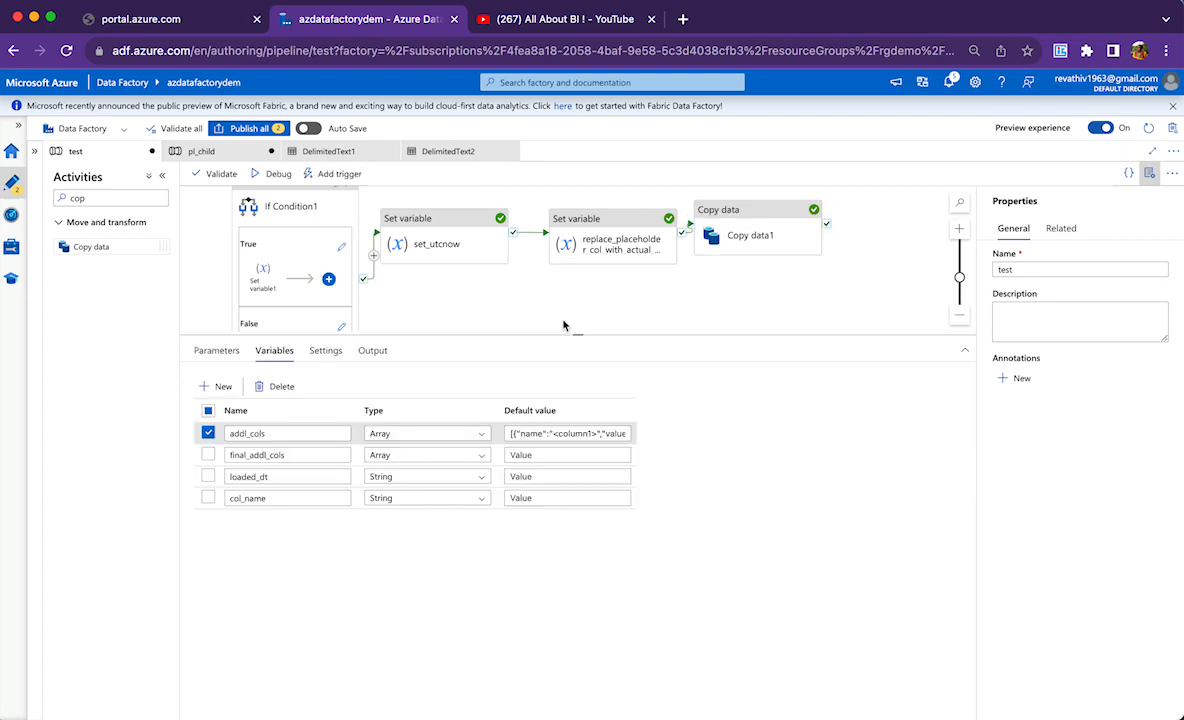
left_click(765, 228)
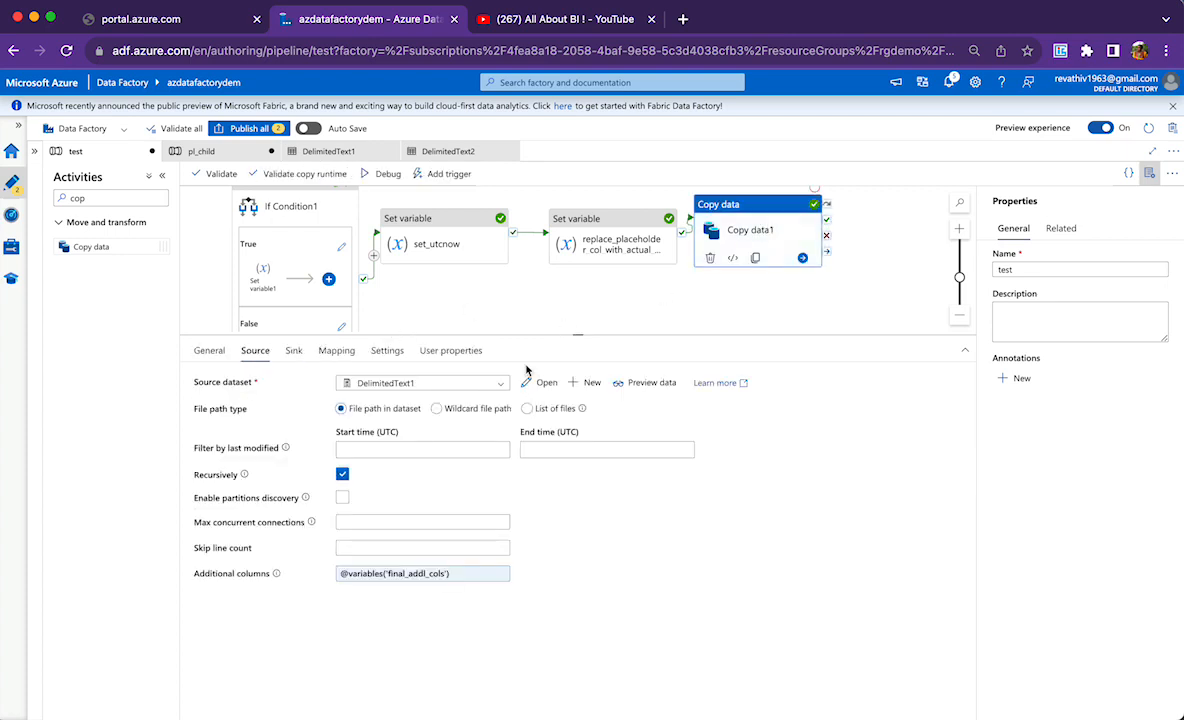
Open the source dataset DelimitedText1 and examine the container, folder and file name in its file path
left_click(542, 382)
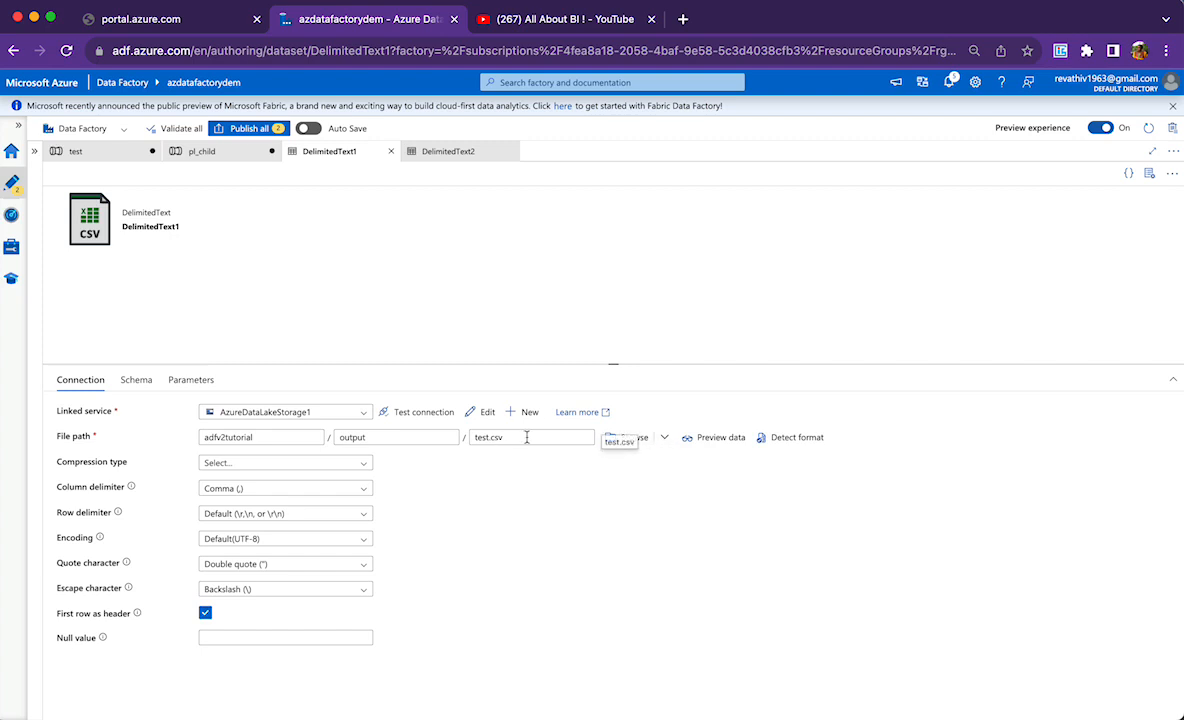
left_click(527, 437)
double_click(250, 437)
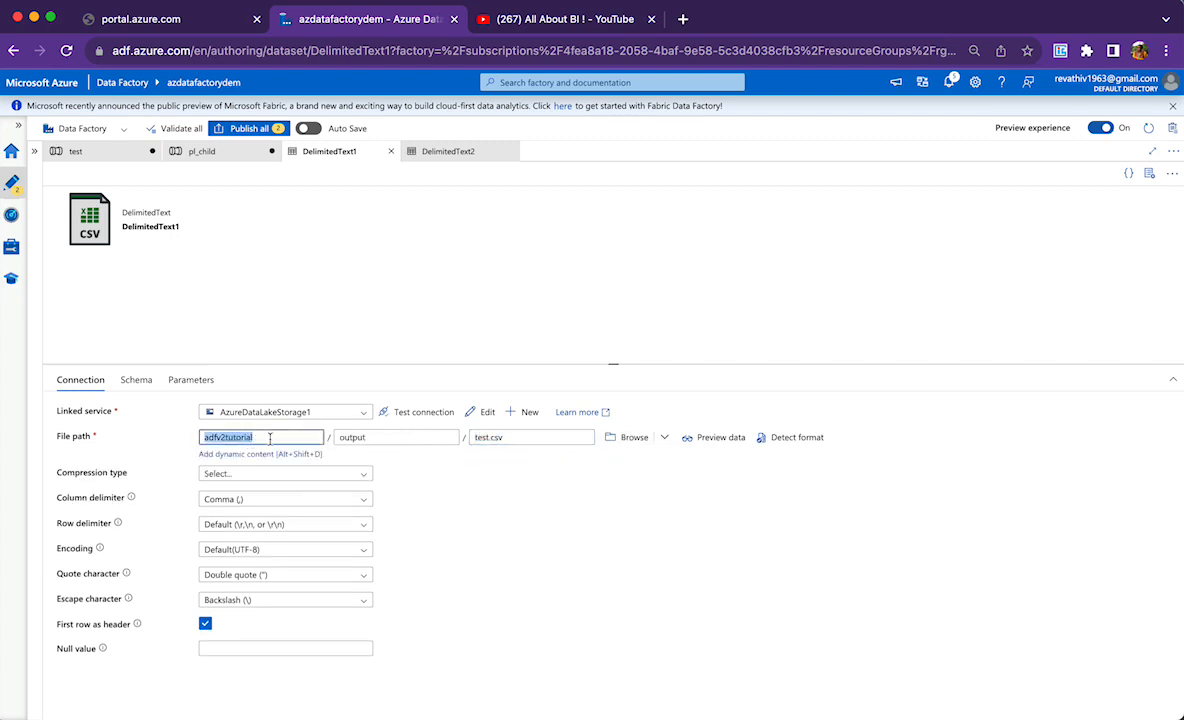
double_click(386, 437)
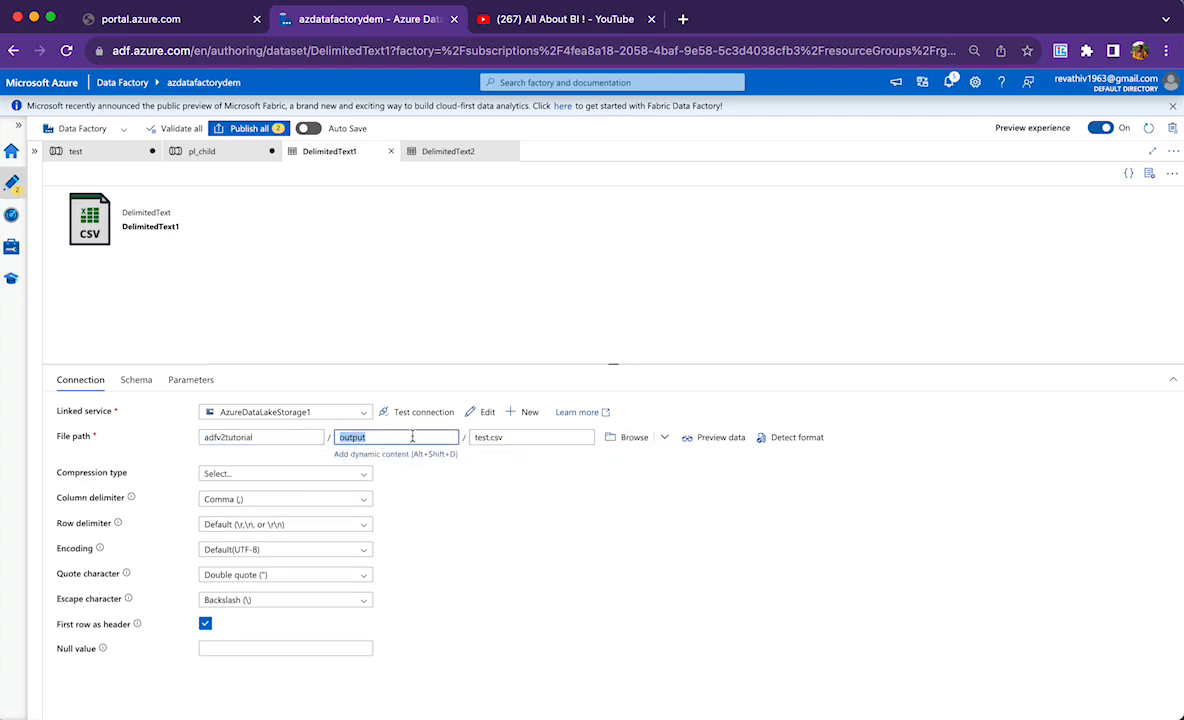
left_click(515, 437)
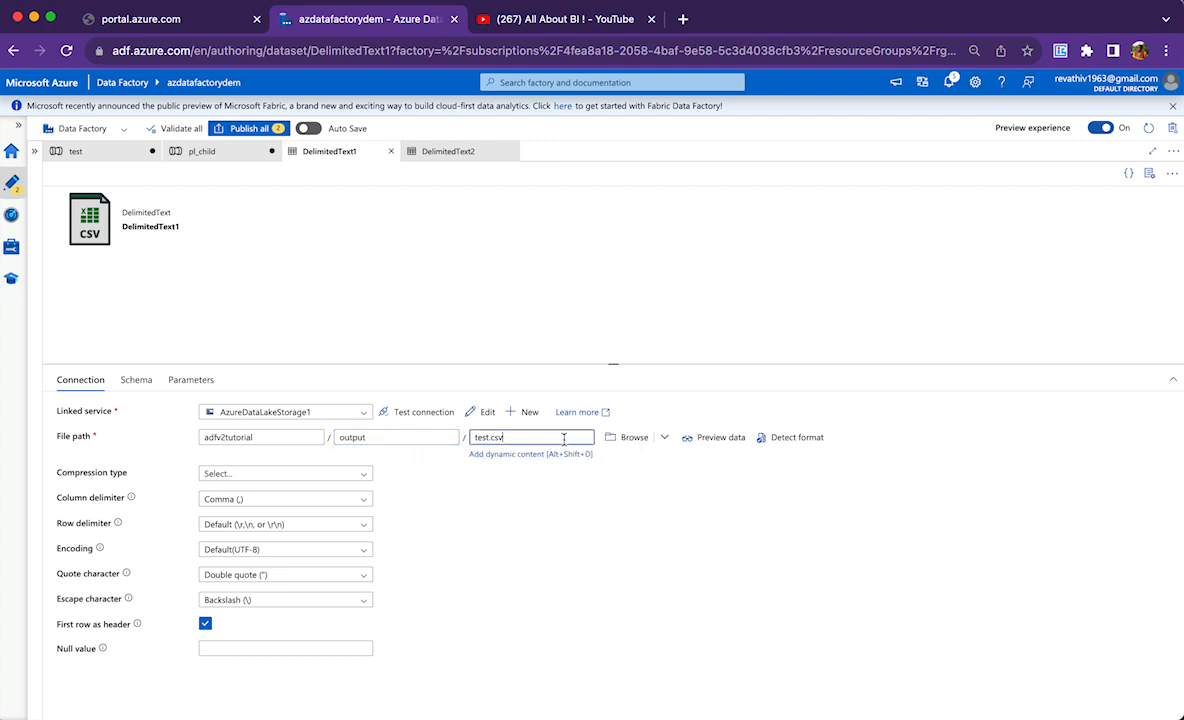
Preview the source data in test.csv, and revisit the file name in the dataset's path
left_click(704, 455)
left_click(704, 445)
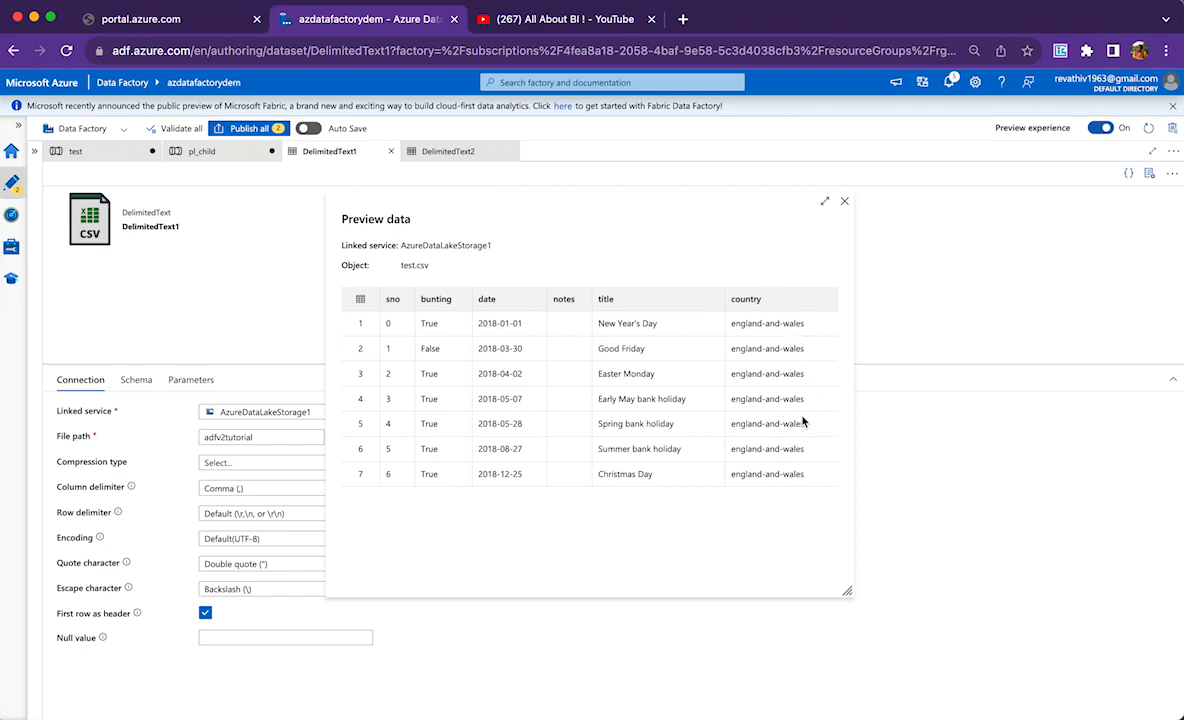
left_click(849, 201)
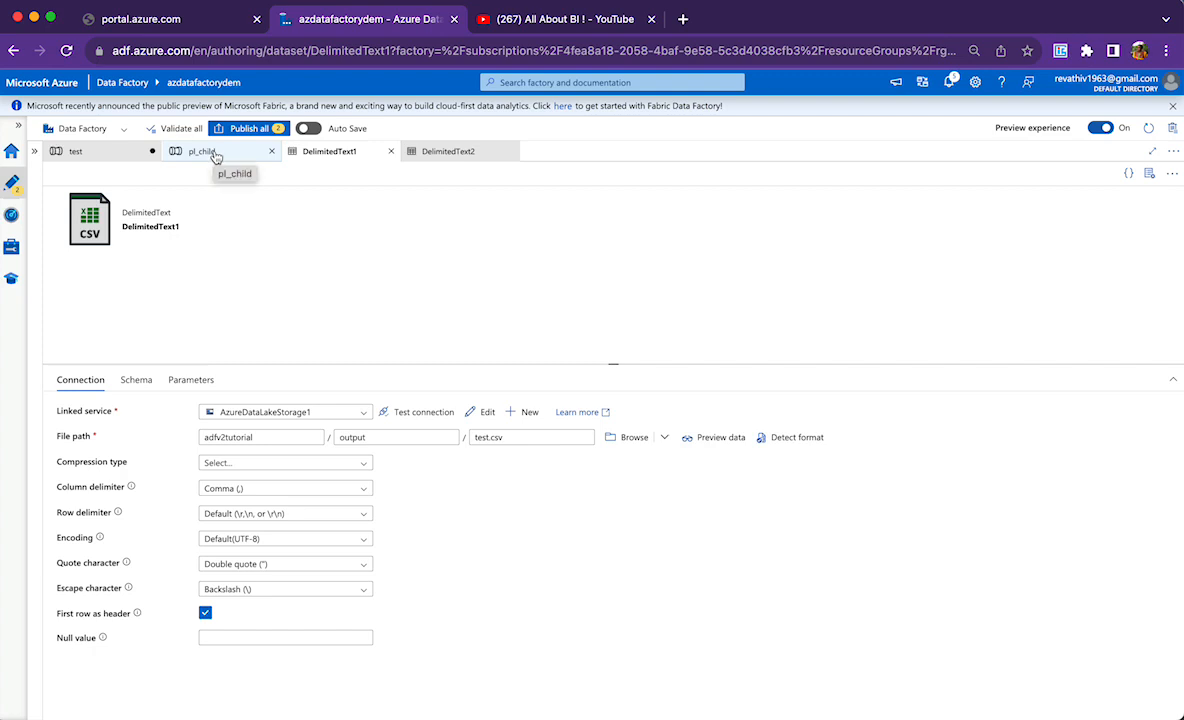
left_click_drag(510, 441, 467, 445)
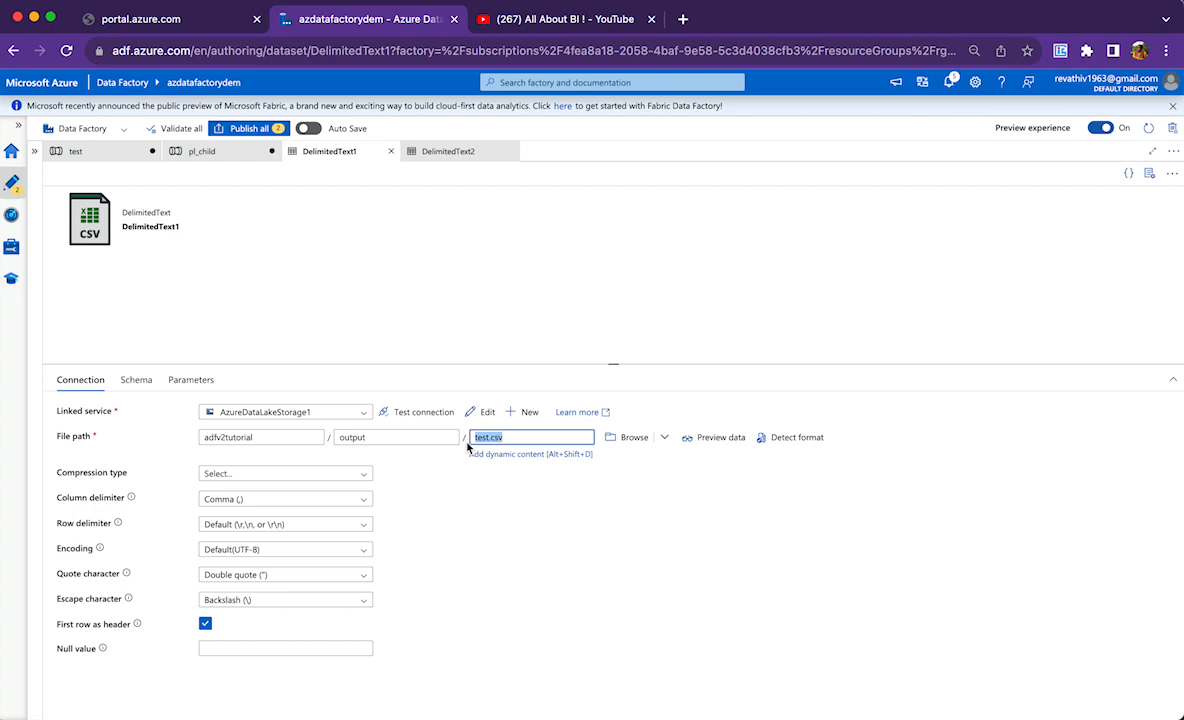
Return to the test pipeline and set the filename property of Copy data1's sink dataset to afd
left_click(207, 150)
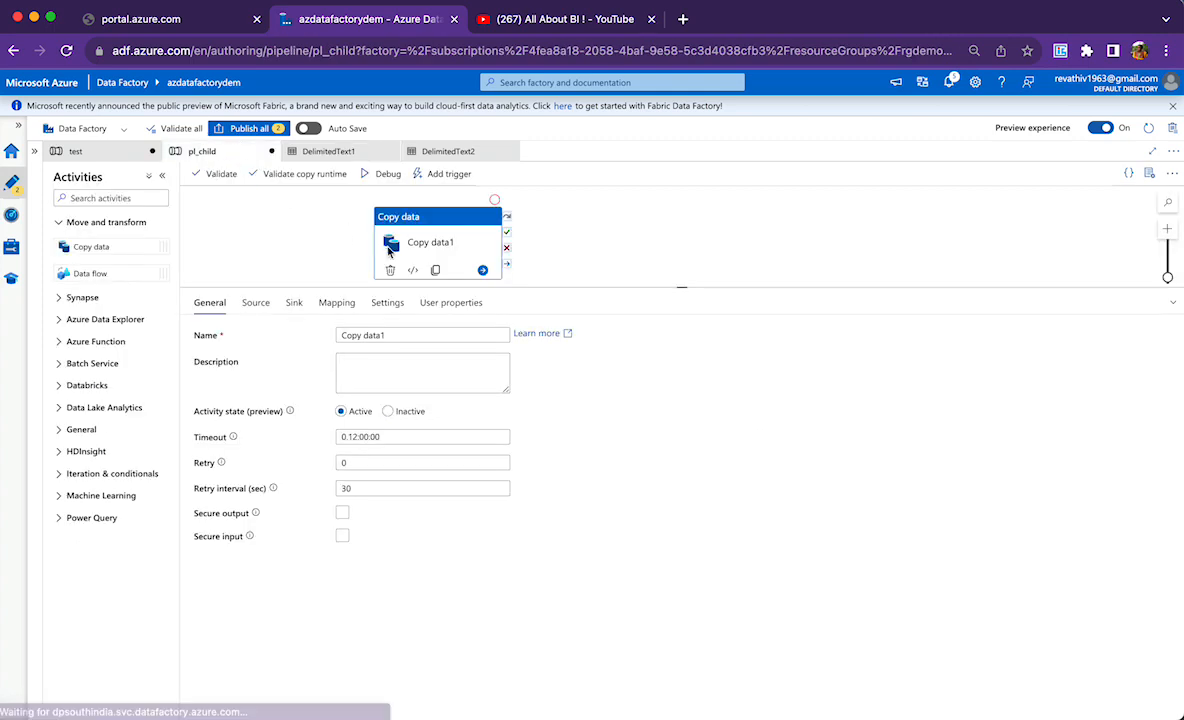
left_click(117, 152)
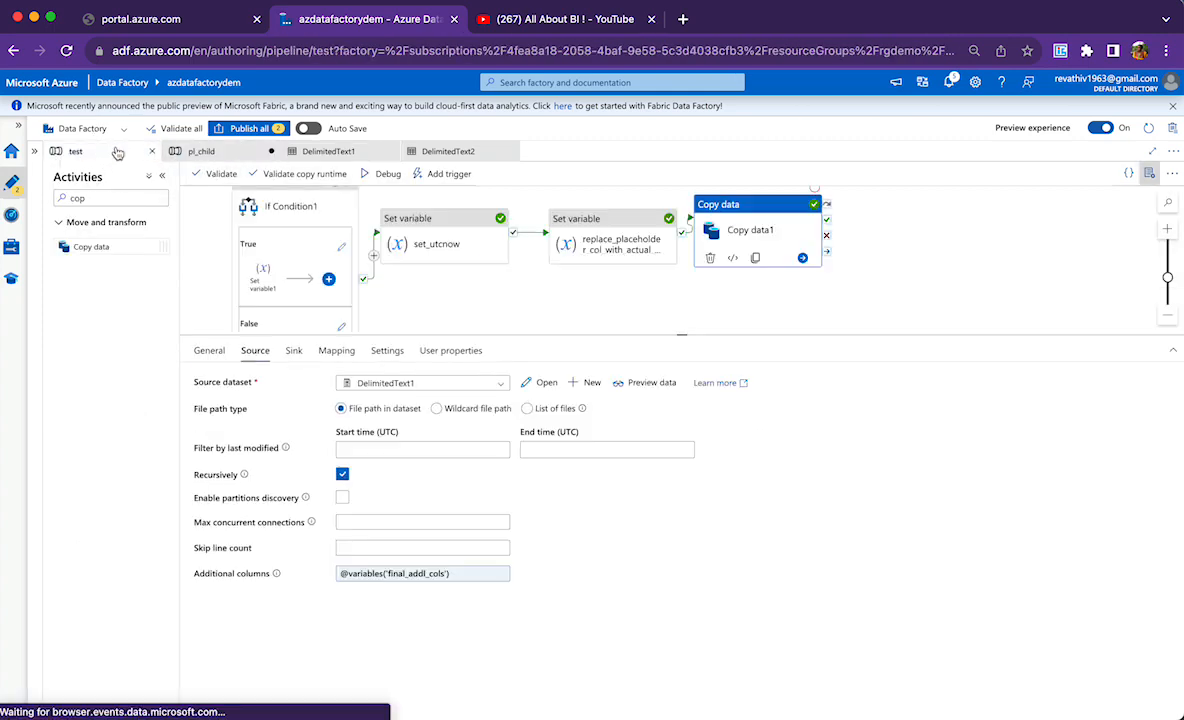
left_click_drag(574, 333, 581, 460)
left_click(555, 336)
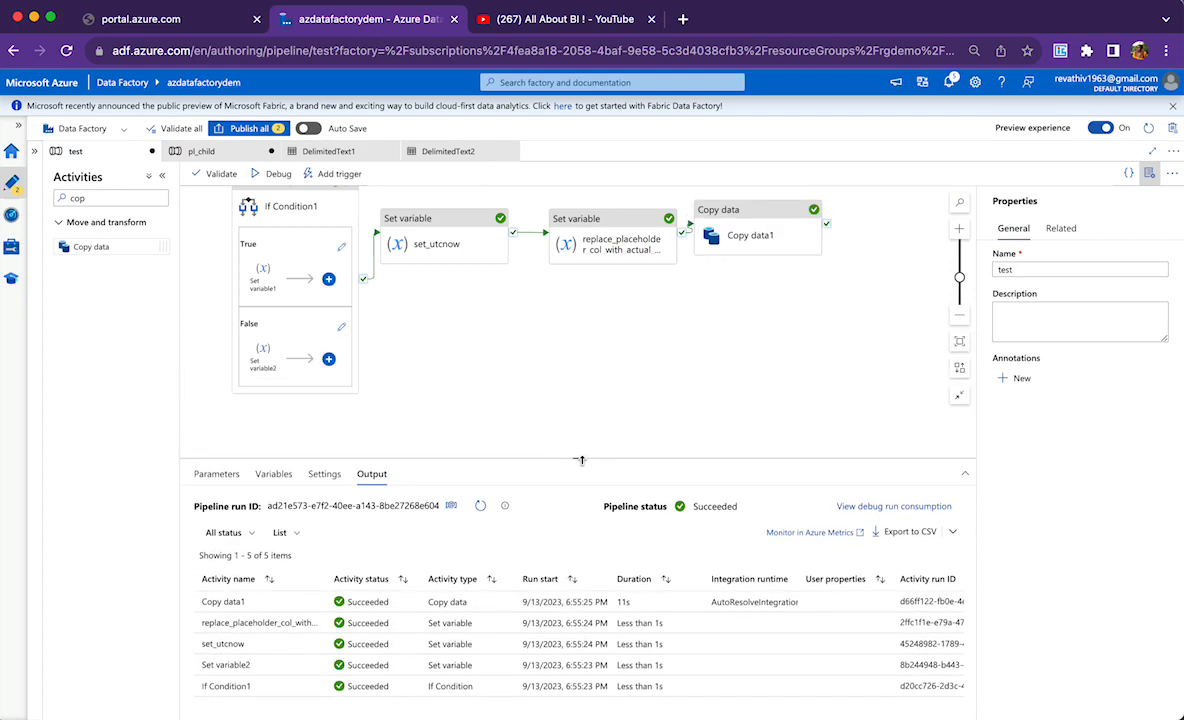
left_click(719, 208)
left_click(294, 474)
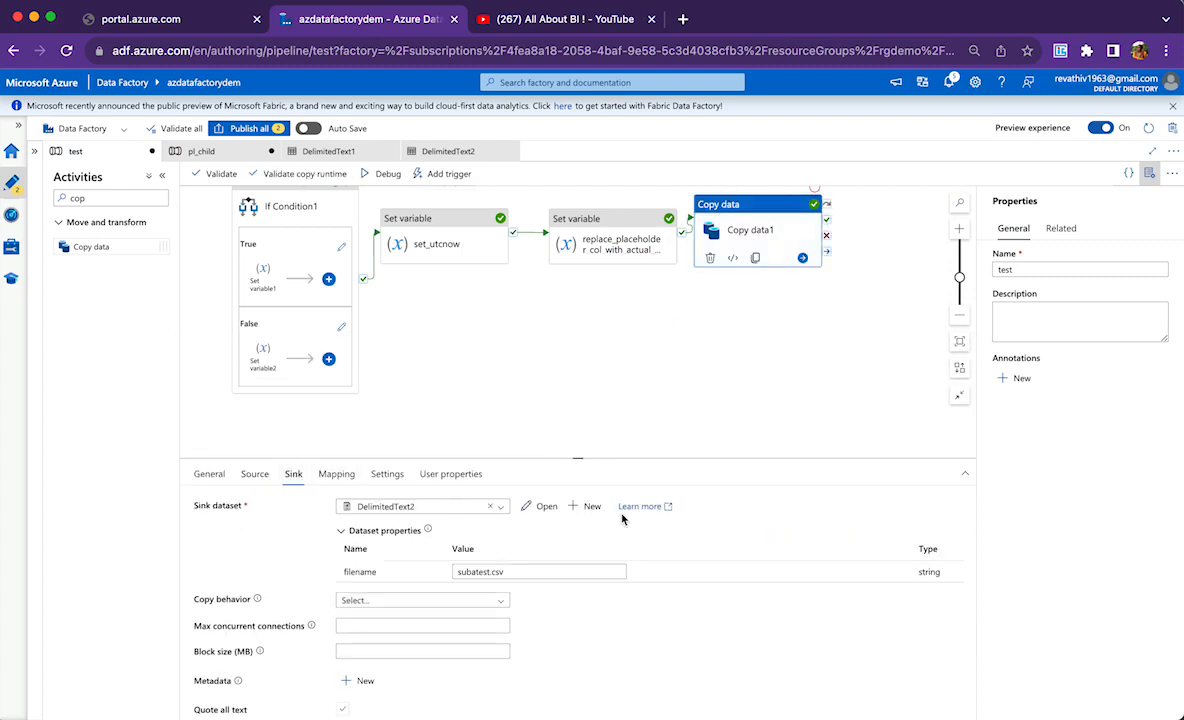
left_click_drag(555, 572, 371, 572)
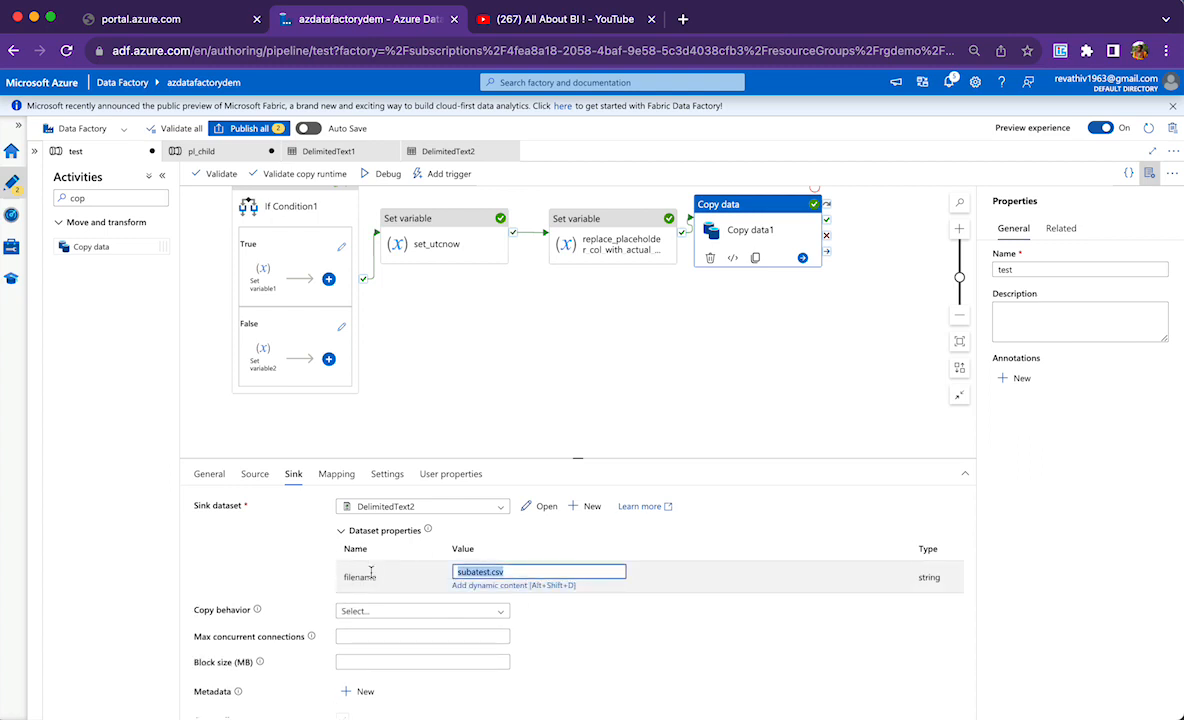
type("afd")
Run the test pipeline in debug mode with the table_has_loaded_dt parameter set to false
left_click(279, 174)
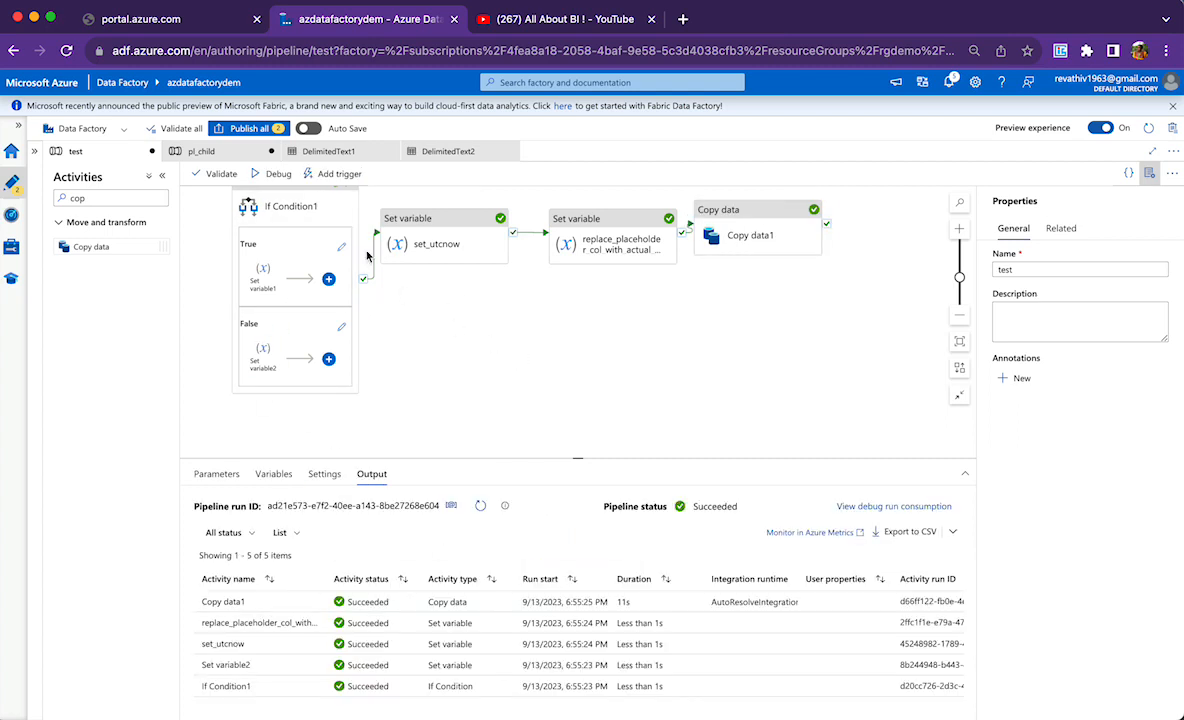
left_click(281, 175)
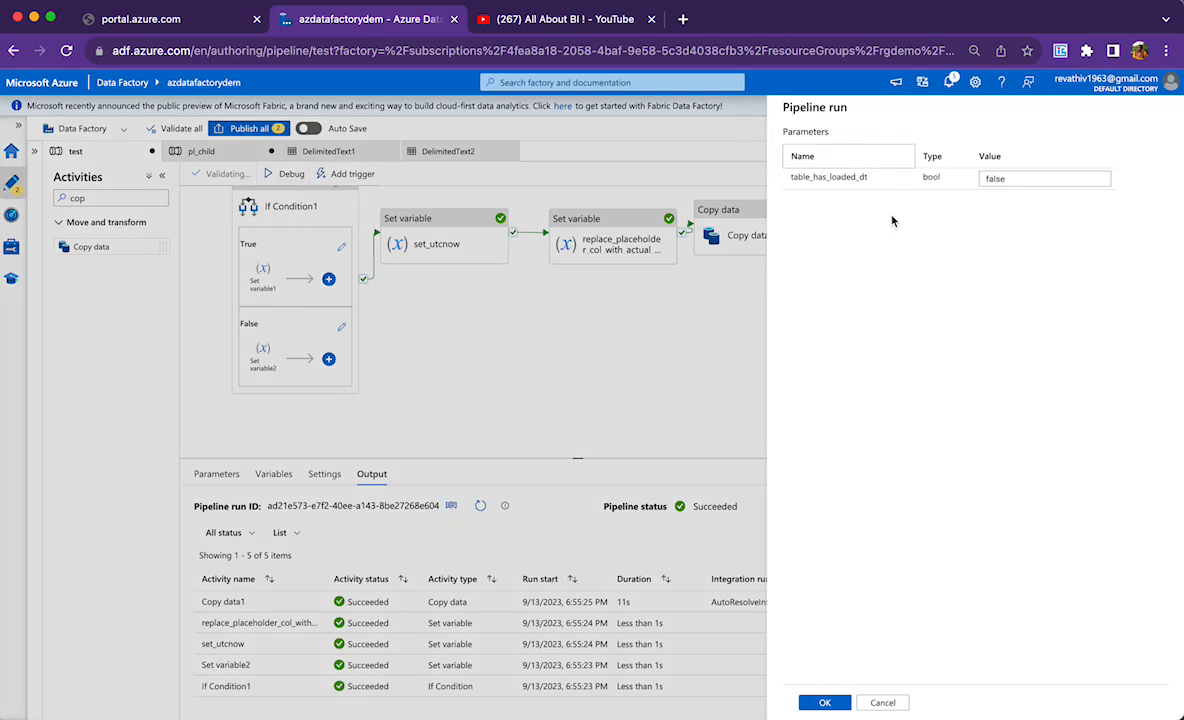
left_click_drag(790, 177, 873, 177)
left_click_drag(1007, 178, 959, 184)
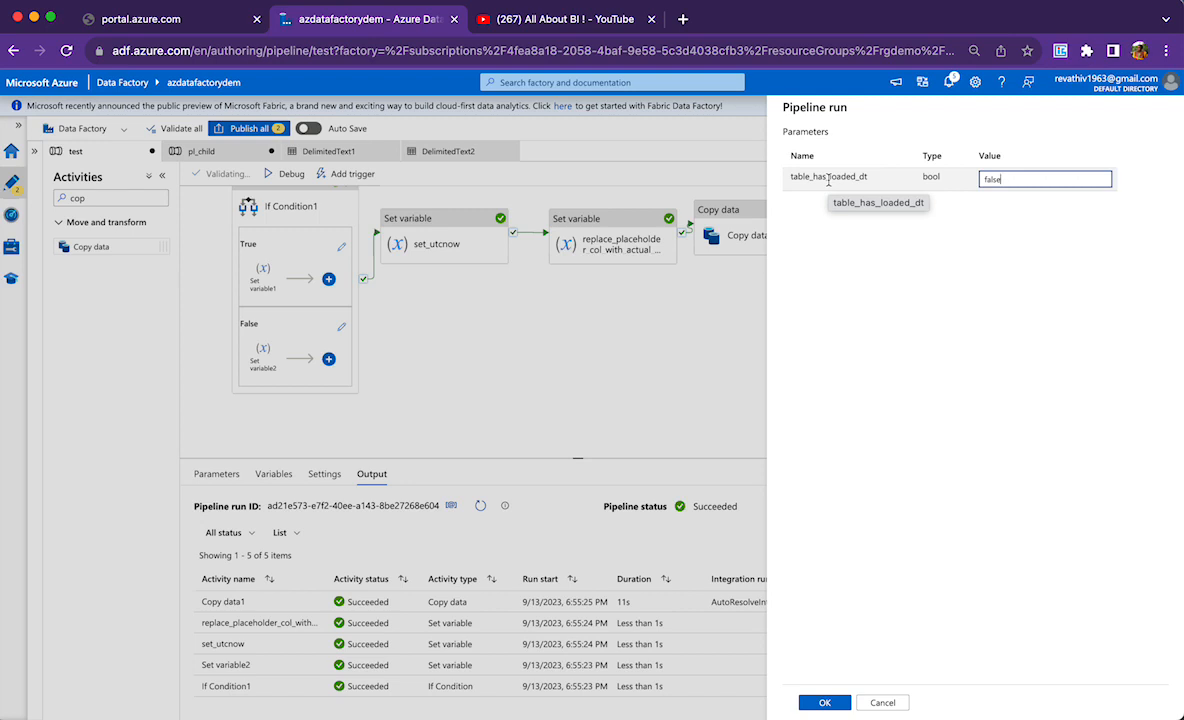
left_click_drag(1029, 180, 937, 184)
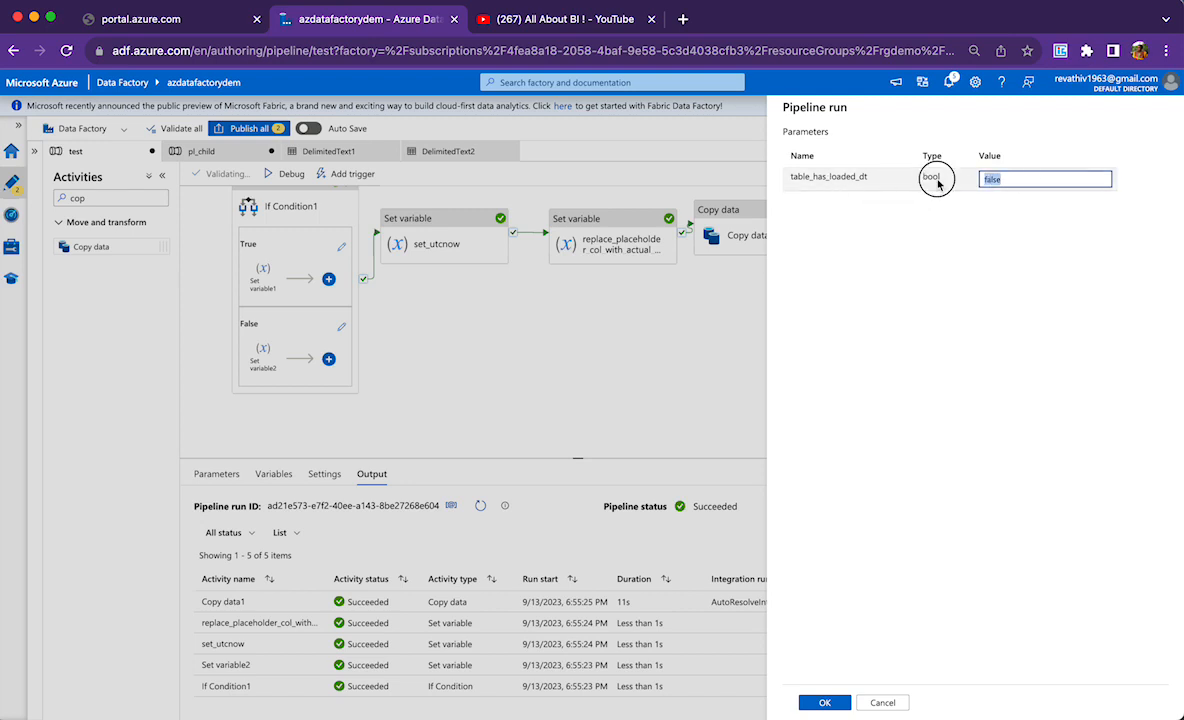
left_click(825, 702)
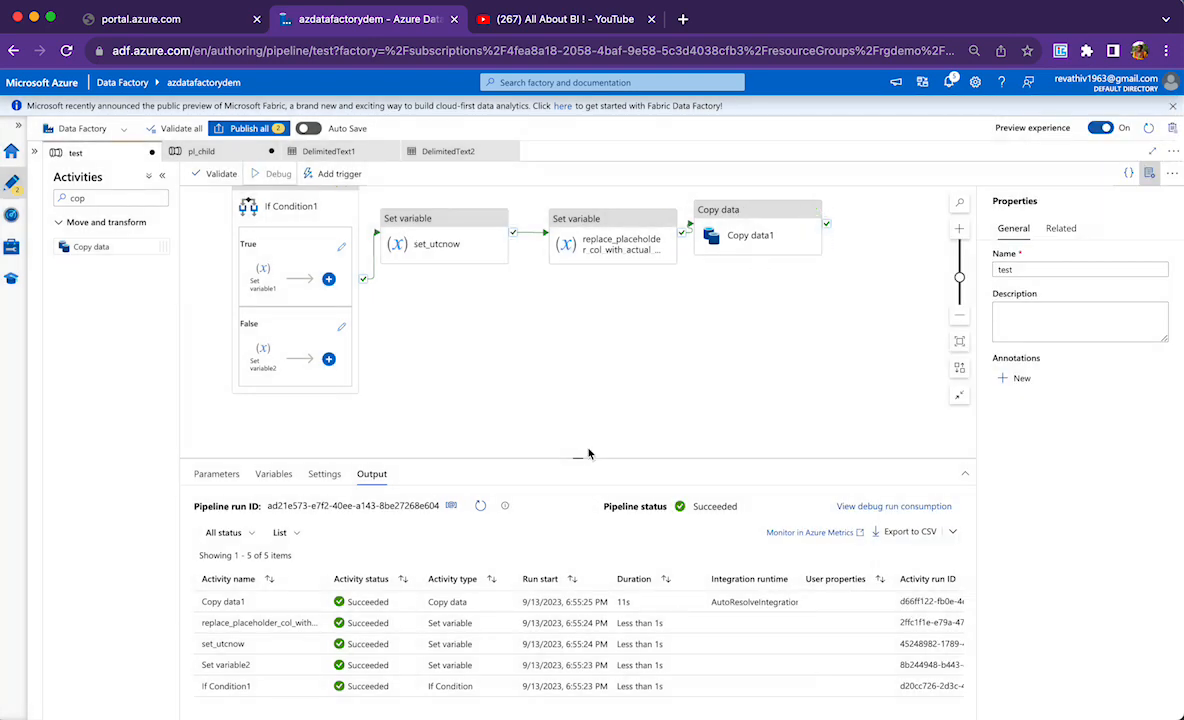
Examine the debug run's activity list alongside the activities in the pipeline
left_click_drag(577, 452, 568, 356)
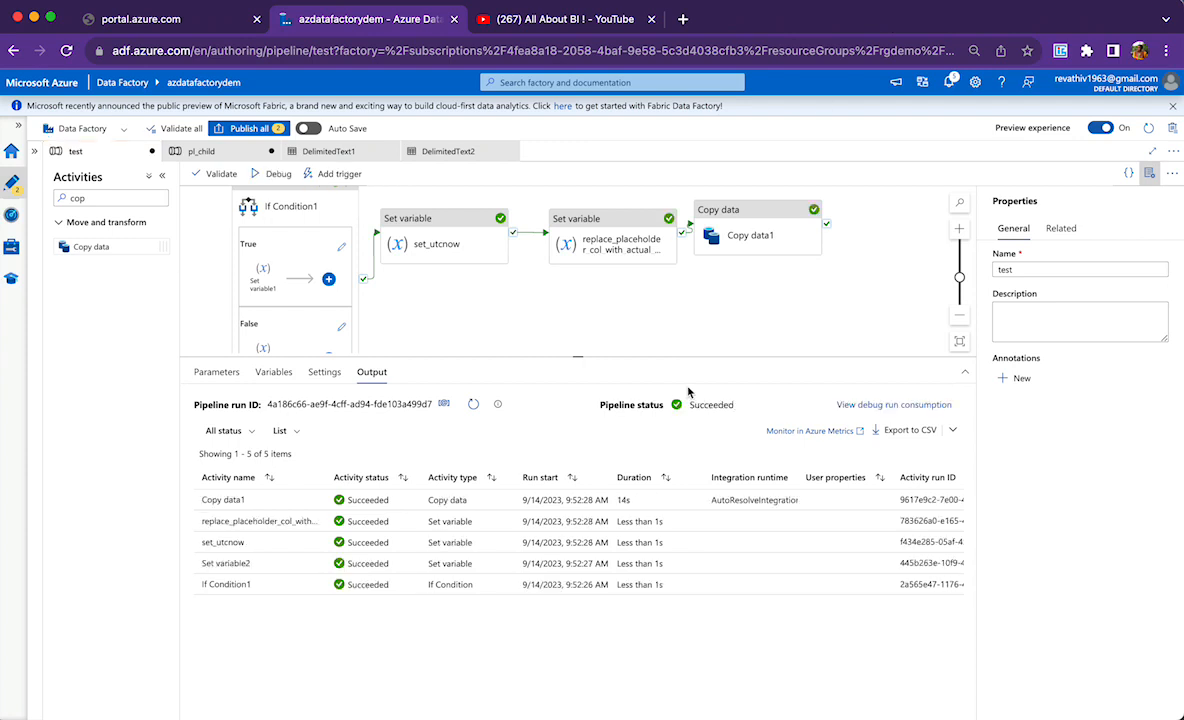
left_click(610, 240)
left_click(550, 314)
left_click_drag(580, 355, 577, 410)
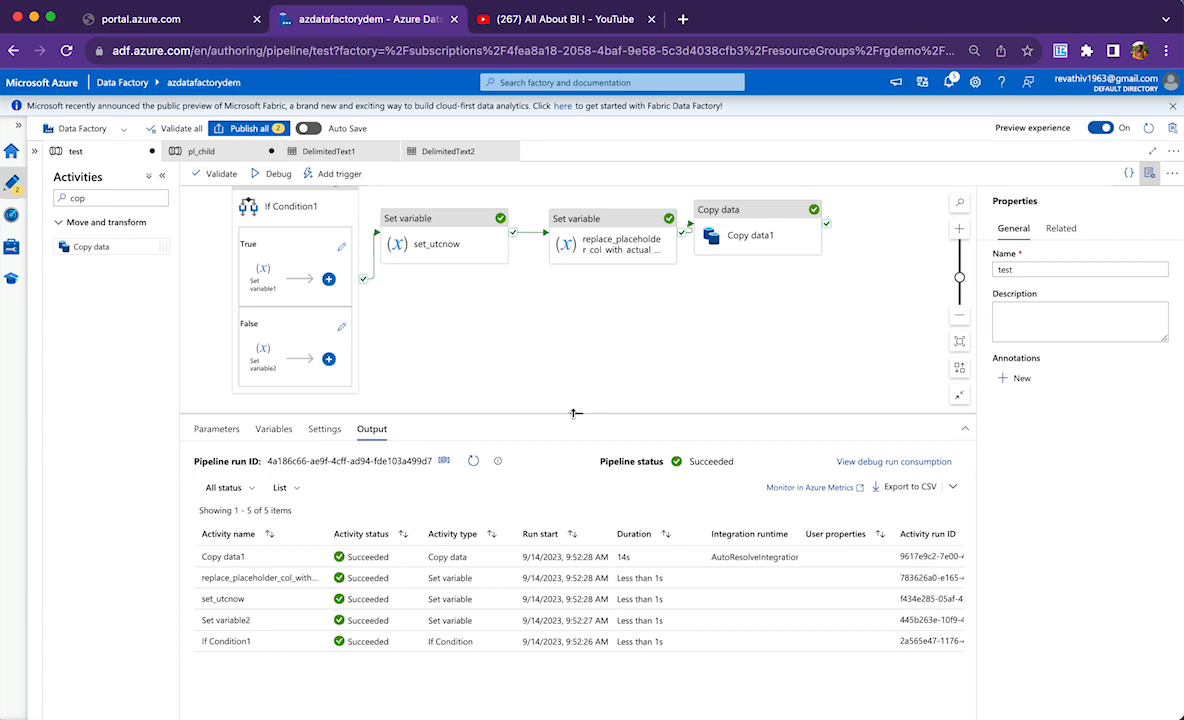
Check If Condition1's False branch against the debug run, and view the output of the set_utcnow activity
left_click(260, 363)
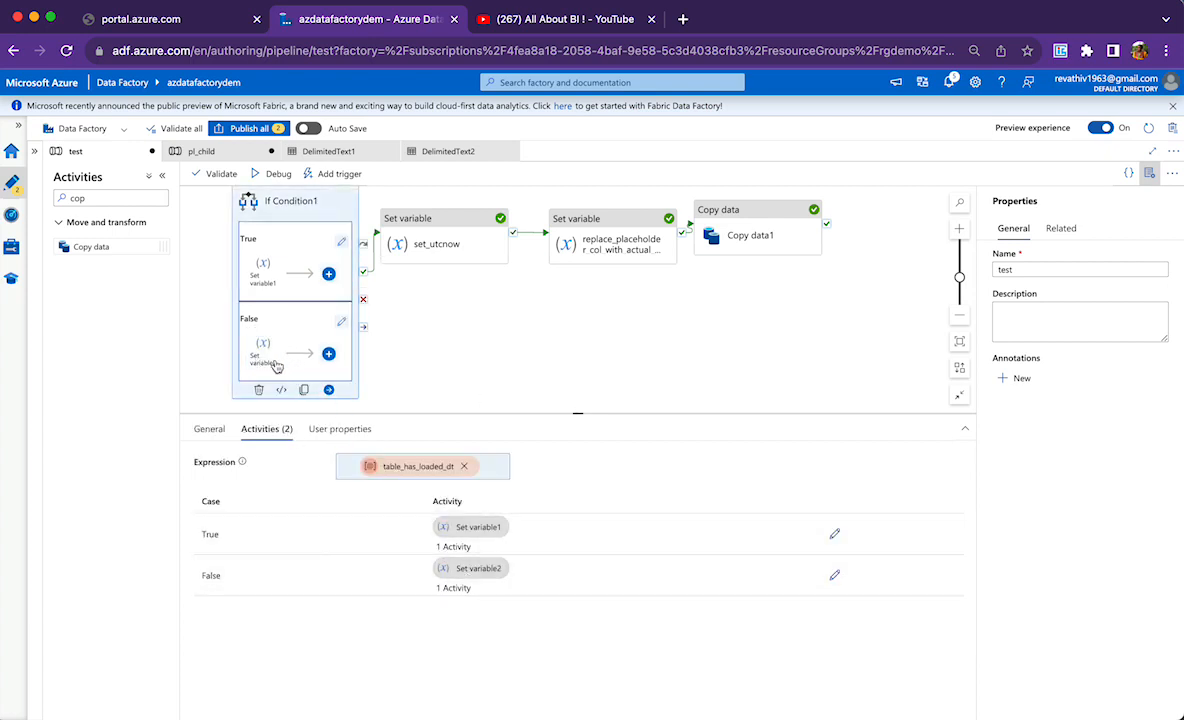
left_click(266, 361)
left_click(397, 518)
left_click(526, 391)
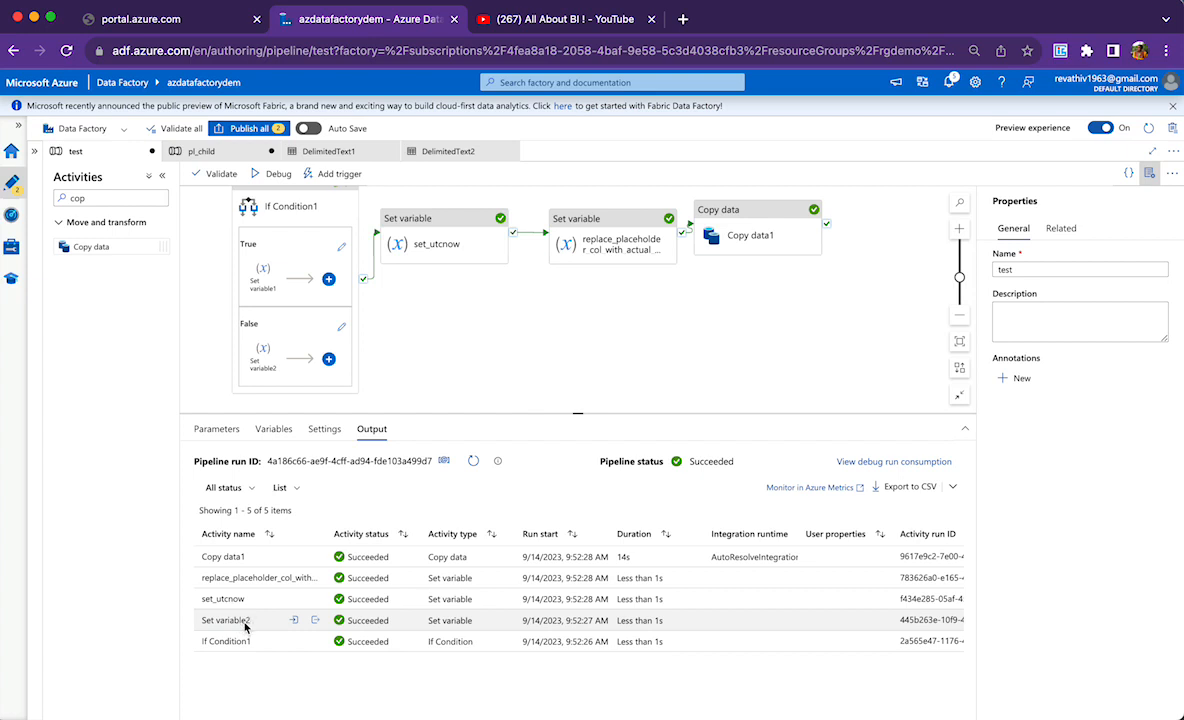
left_click(315, 598)
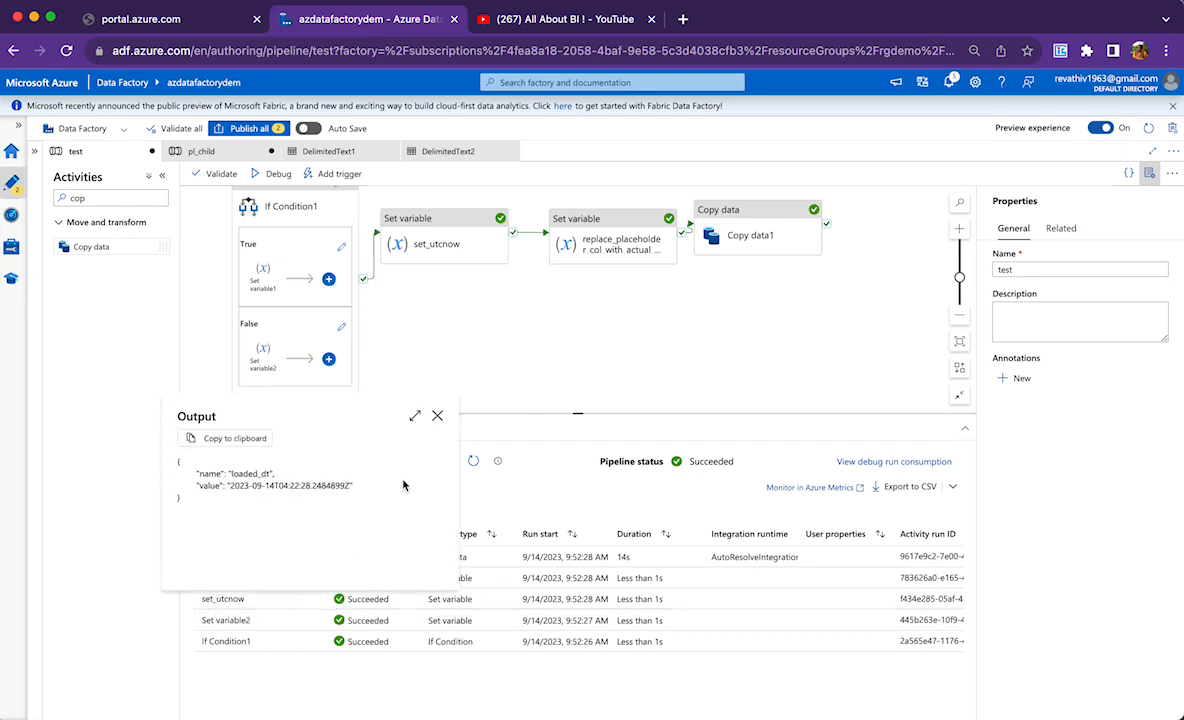
left_click(437, 419)
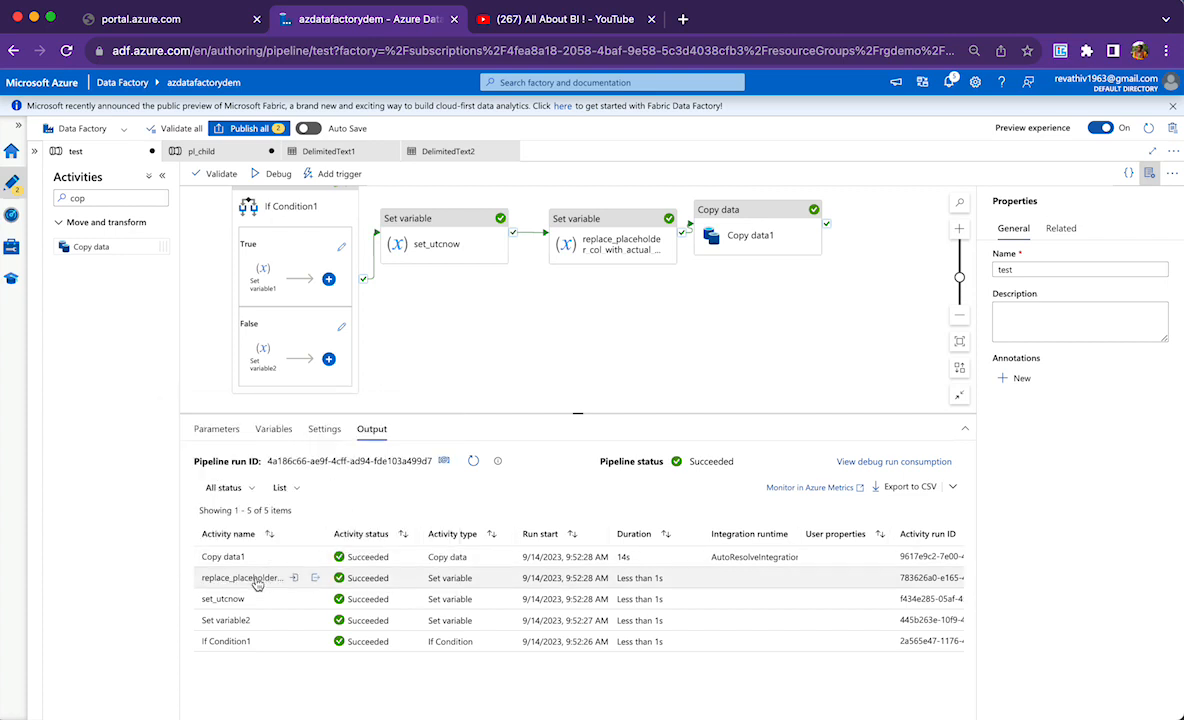
View the debug run's input for the replace_placeholder activity and compare it with the addl_cols variable's default value
left_click(291, 578)
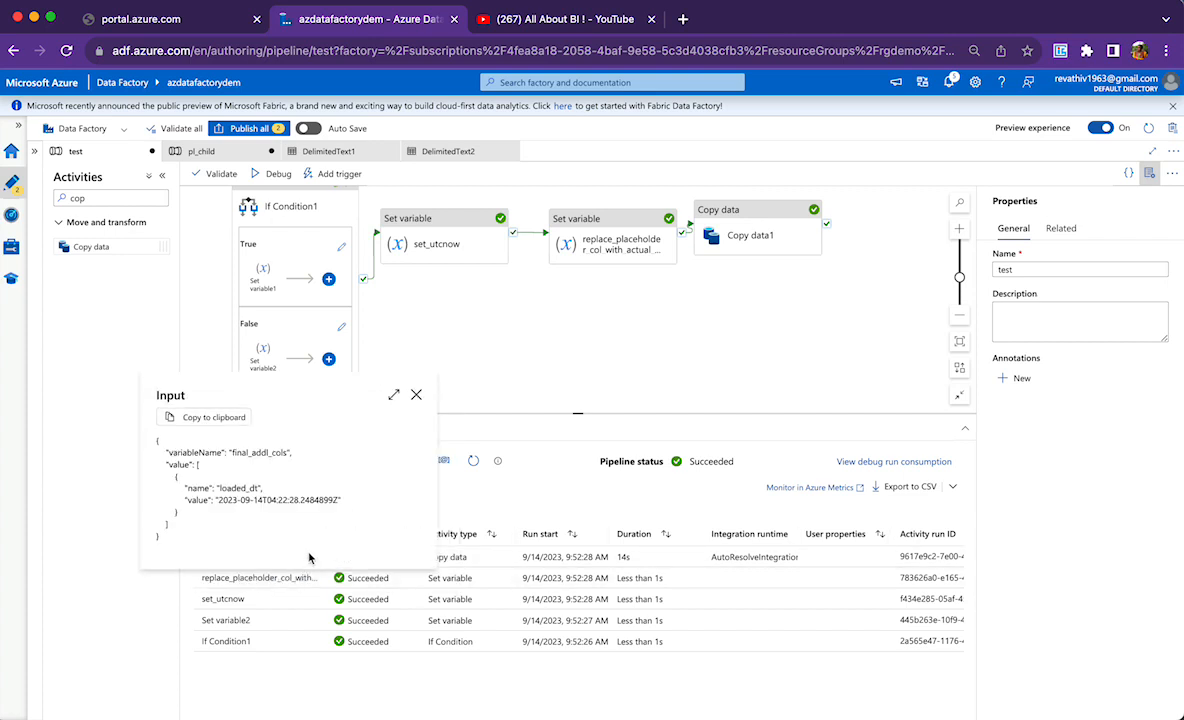
left_click(415, 392)
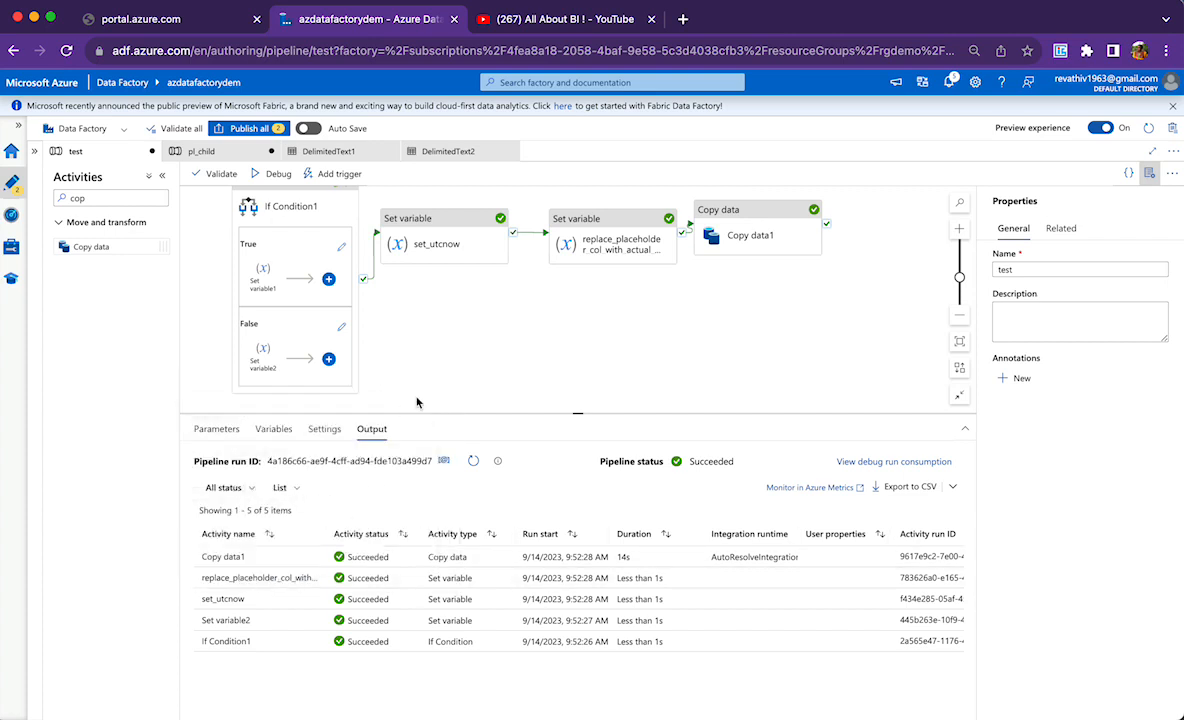
left_click(273, 428)
left_click_drag(553, 512, 597, 511)
left_click(555, 378)
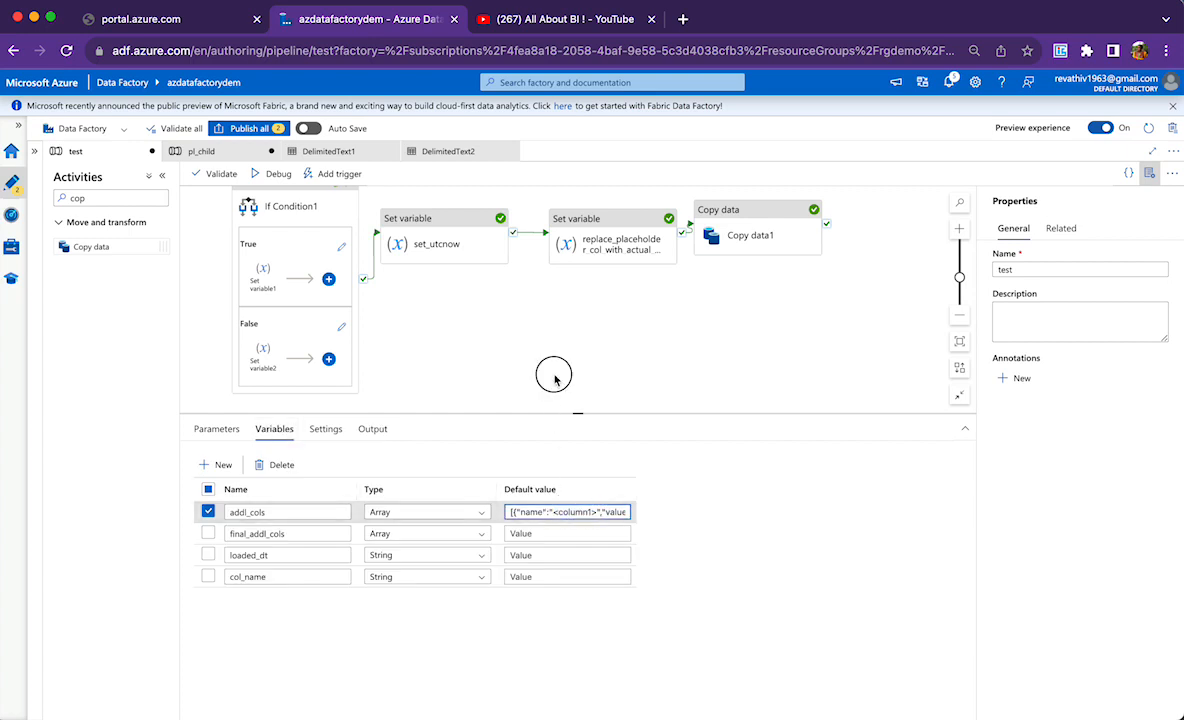
left_click(556, 250)
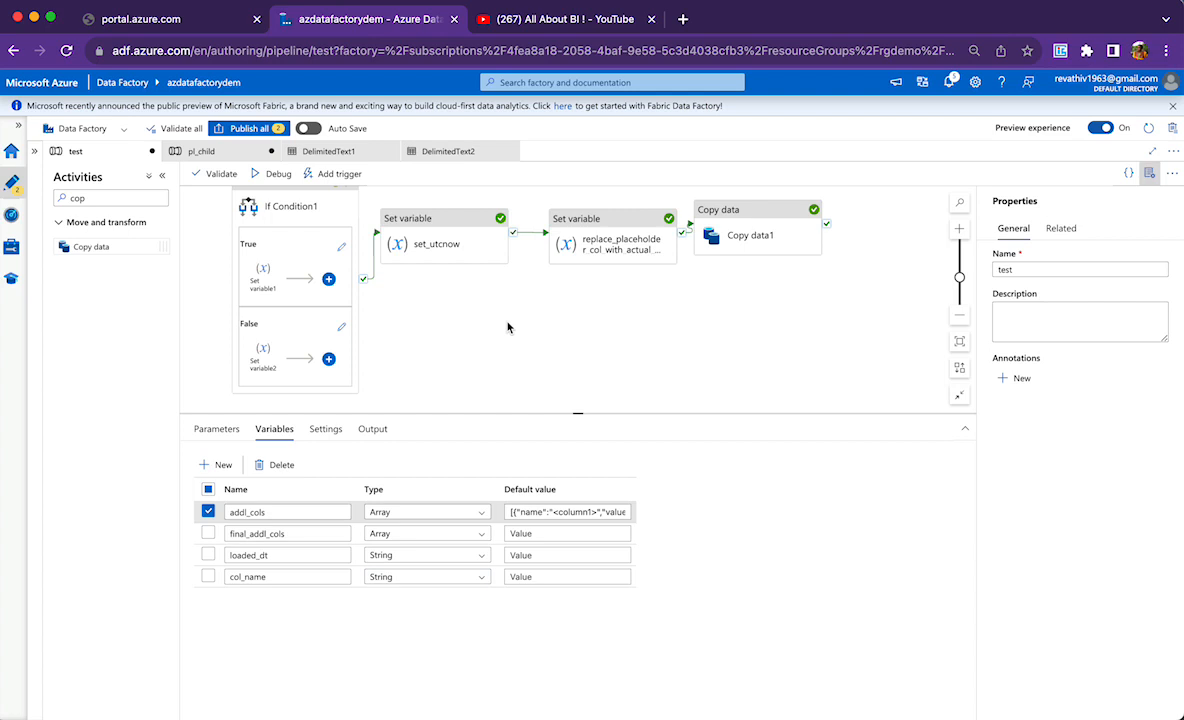
View the replace_placeholder activity's debug output and check that activity's variable settings in the pipeline
left_click(372, 428)
left_click(315, 580)
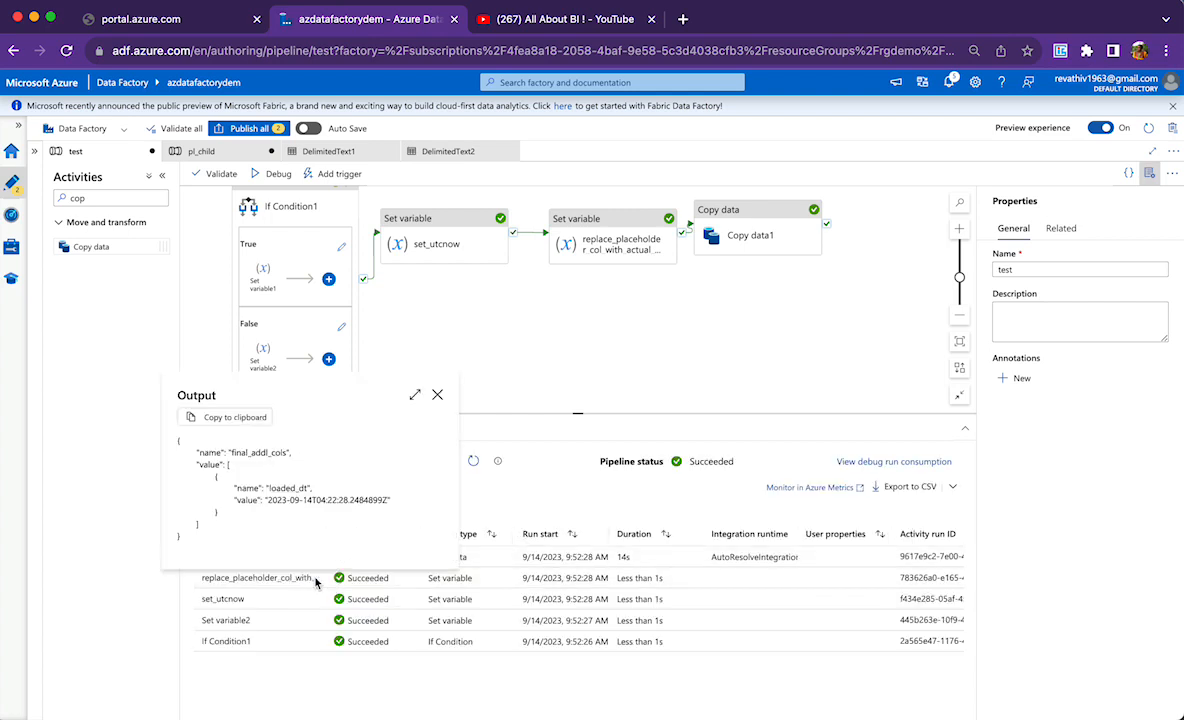
left_click(437, 395)
left_click(439, 398)
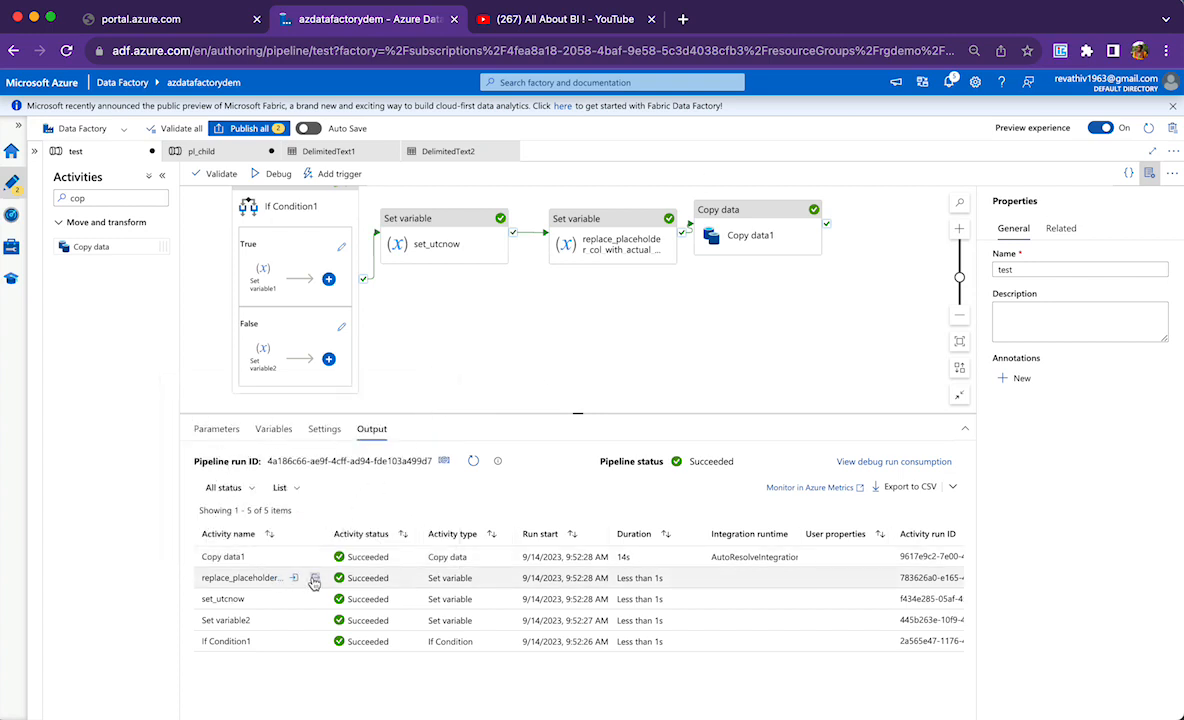
left_click(600, 230)
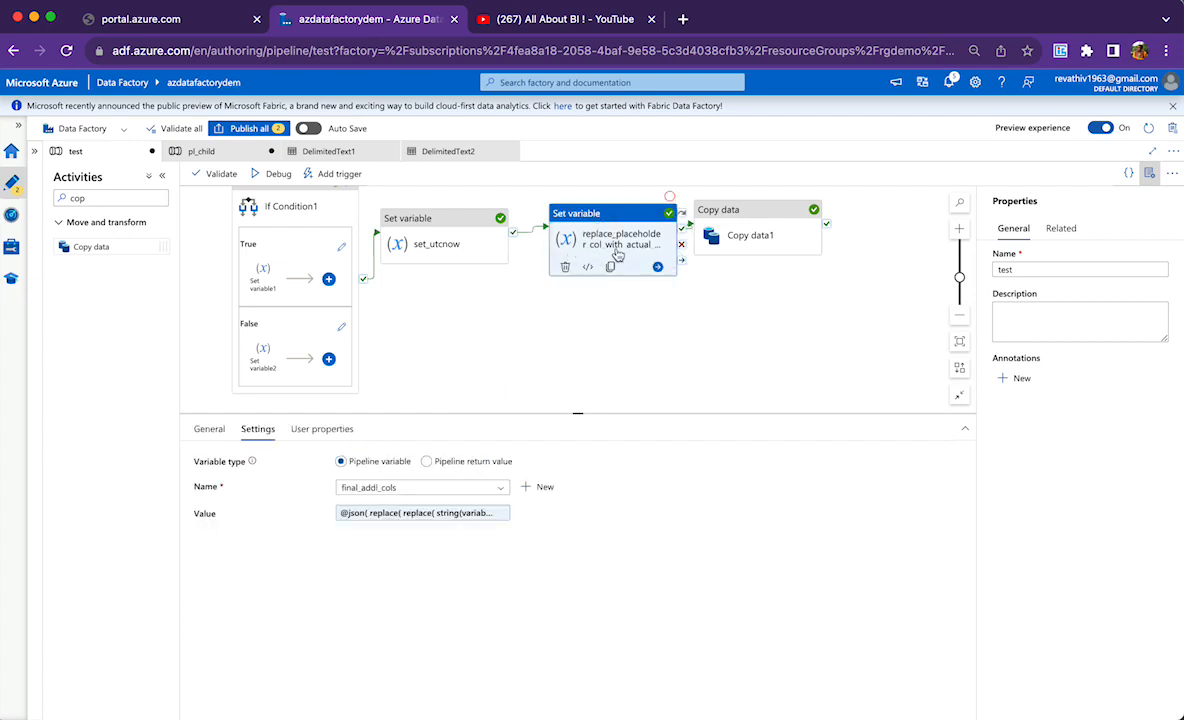
left_click(484, 360)
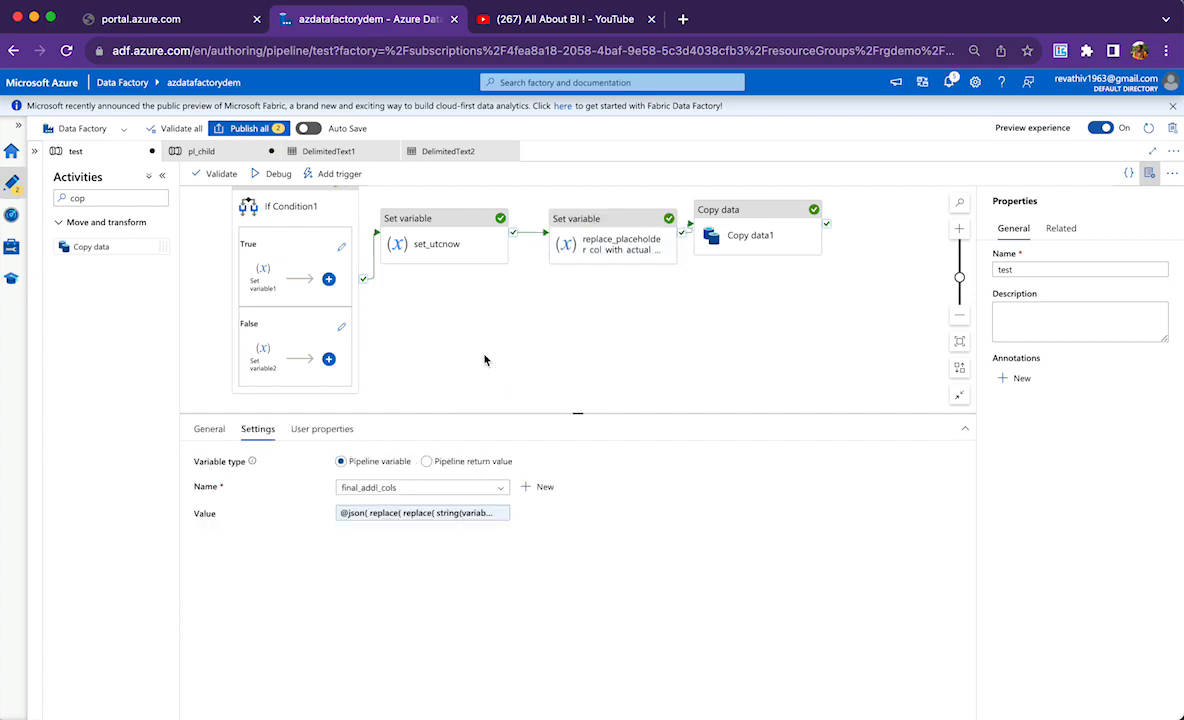
Reopen the replace_placeholder activity's output and examine the column name and value in final_addl_cols
left_click(305, 577)
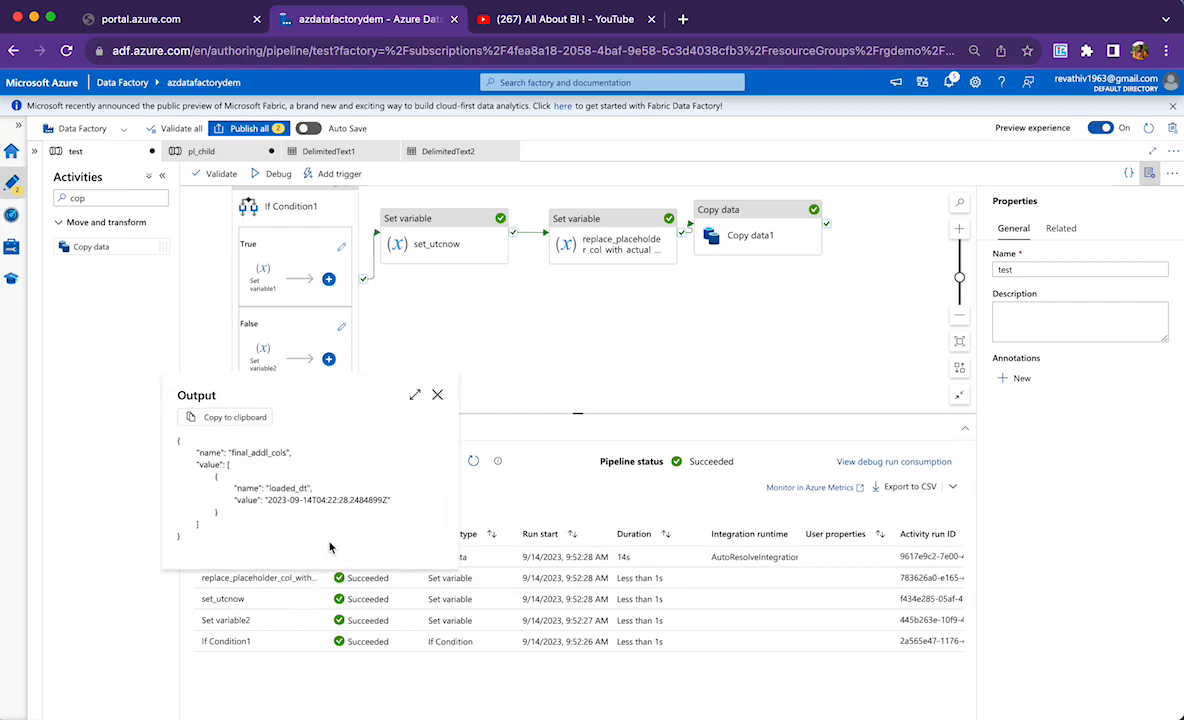
double_click(292, 489)
double_click(248, 490)
left_click_drag(266, 500, 348, 505)
double_click(244, 499)
double_click(294, 489)
left_click_drag(267, 501, 282, 504)
left_click_drag(216, 488, 401, 501)
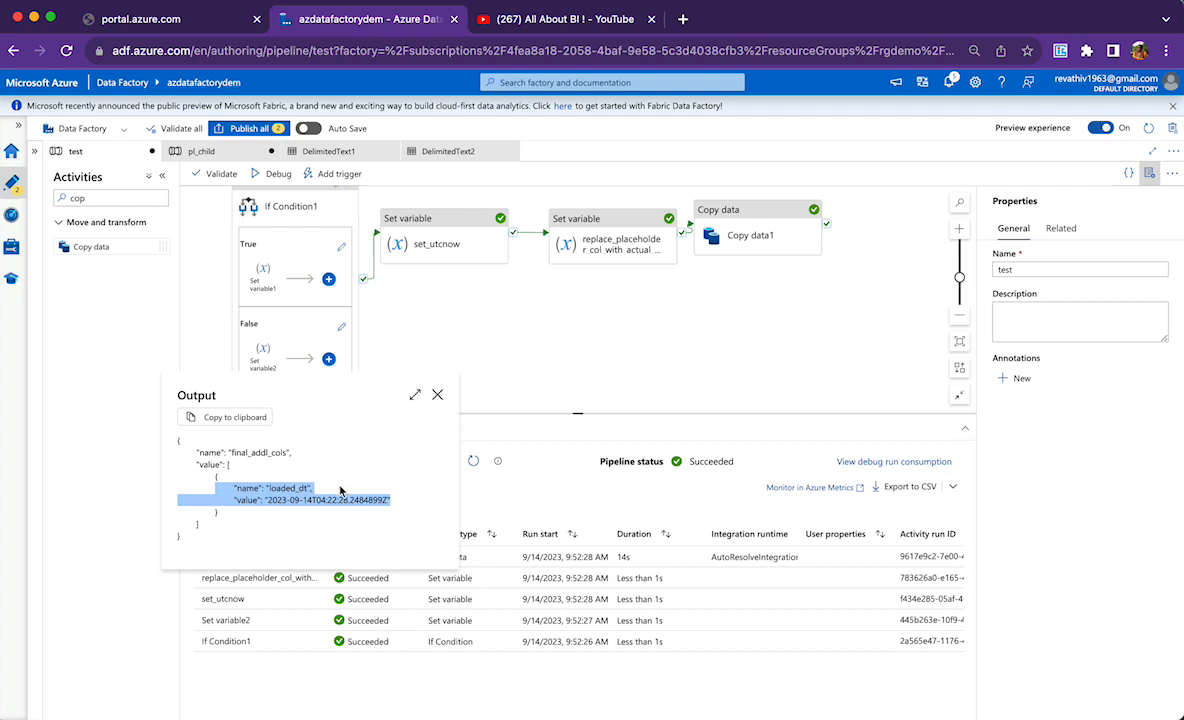
left_click(291, 492)
double_click(288, 489)
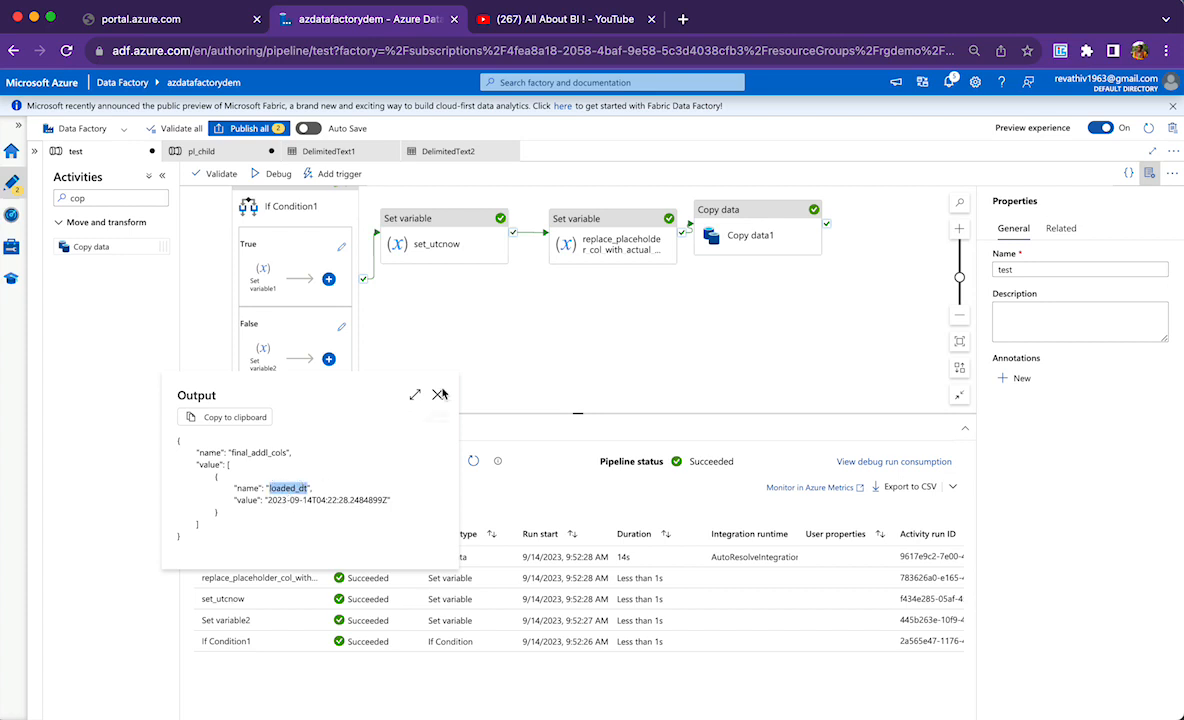
left_click(404, 368)
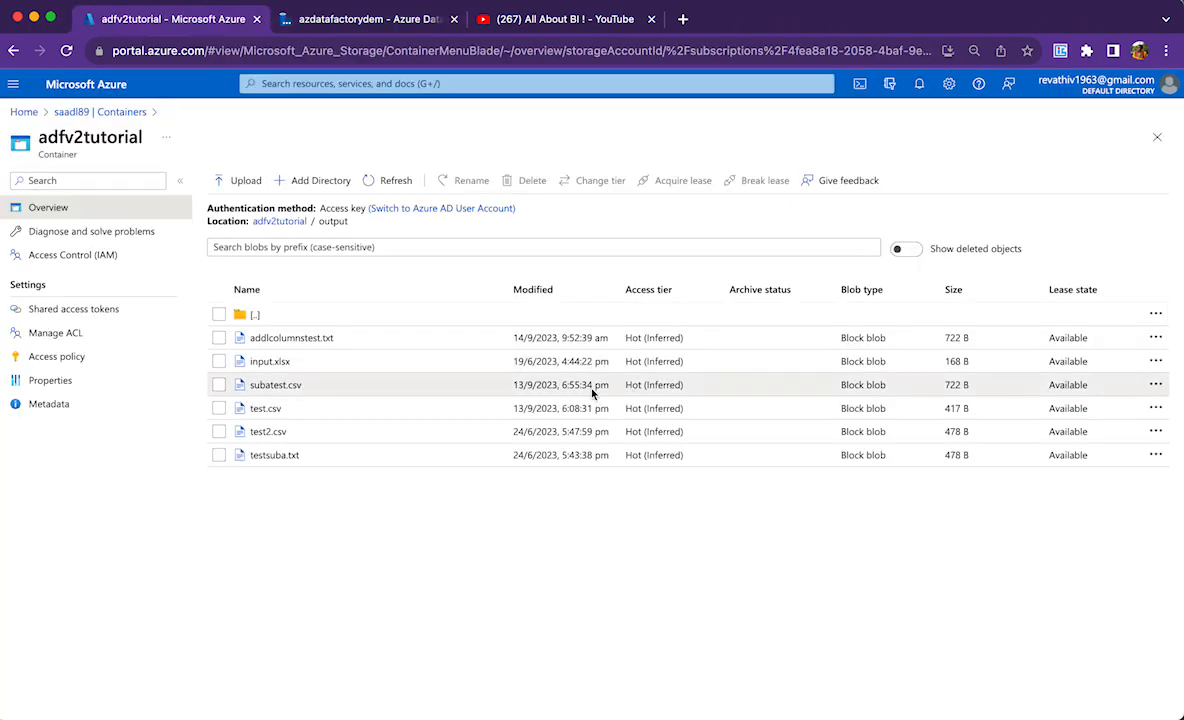
In the Azure portal, view the contents of addlcolumnstest.txt in the output folder and examine its additional date column
left_click(264, 338)
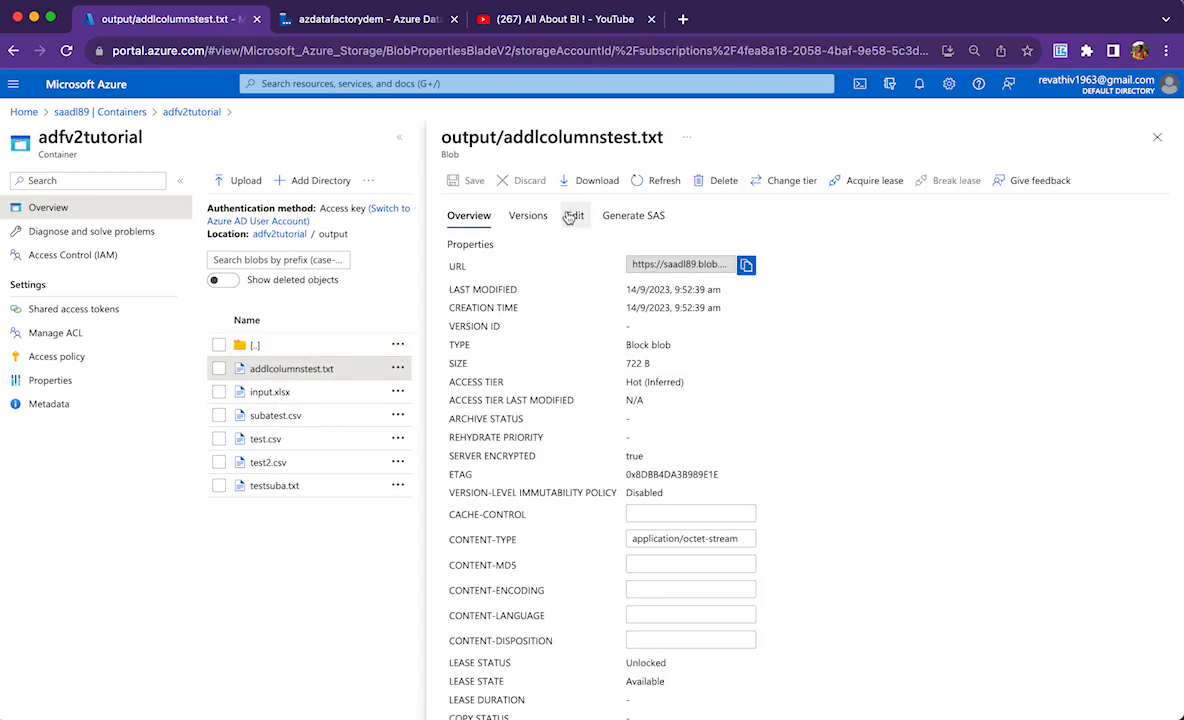
left_click(570, 216)
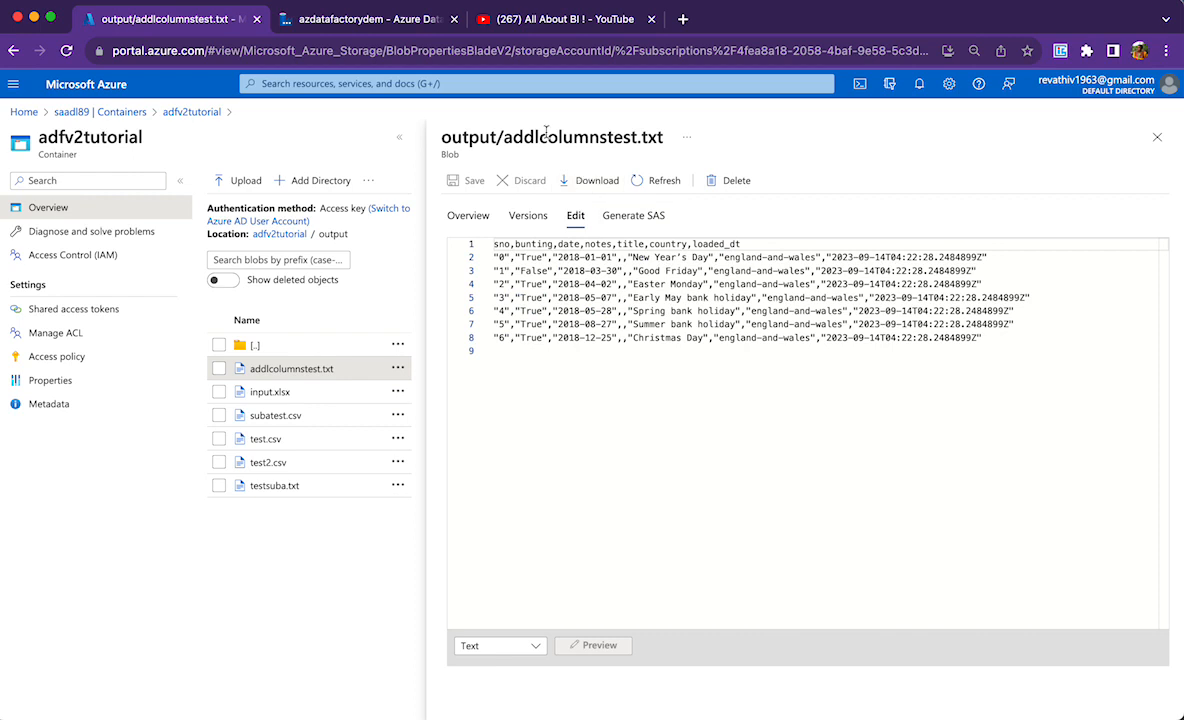
double_click(730, 244)
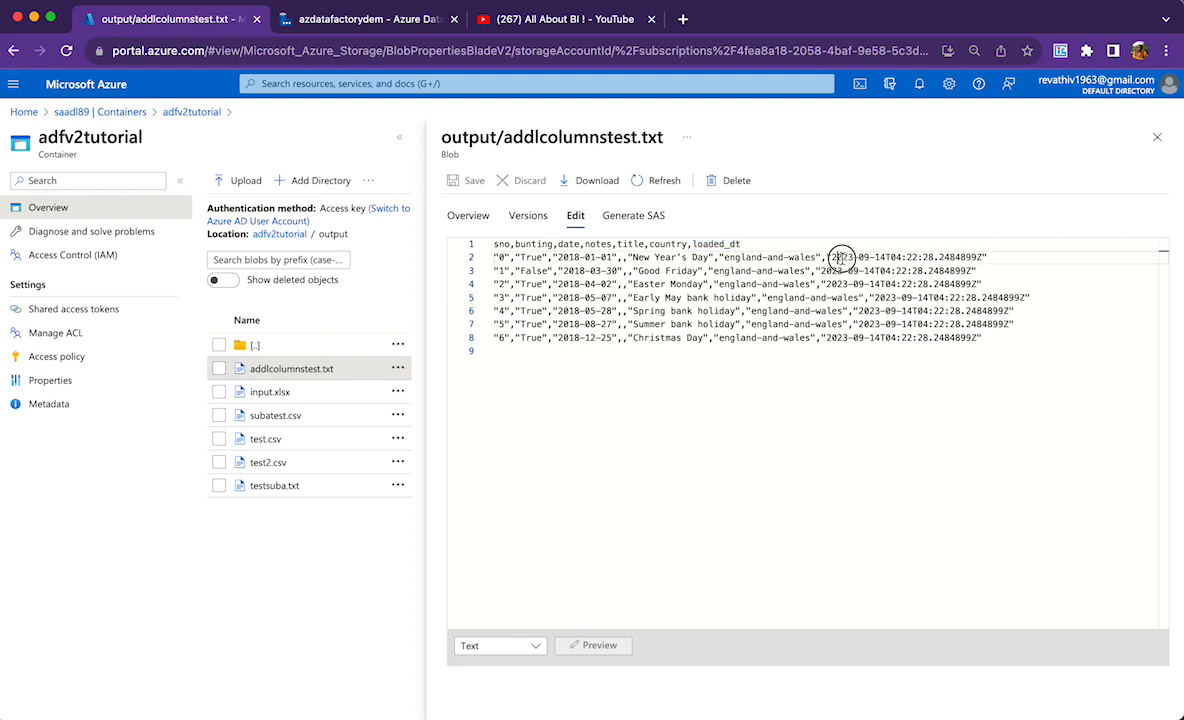
left_click_drag(836, 257, 960, 258)
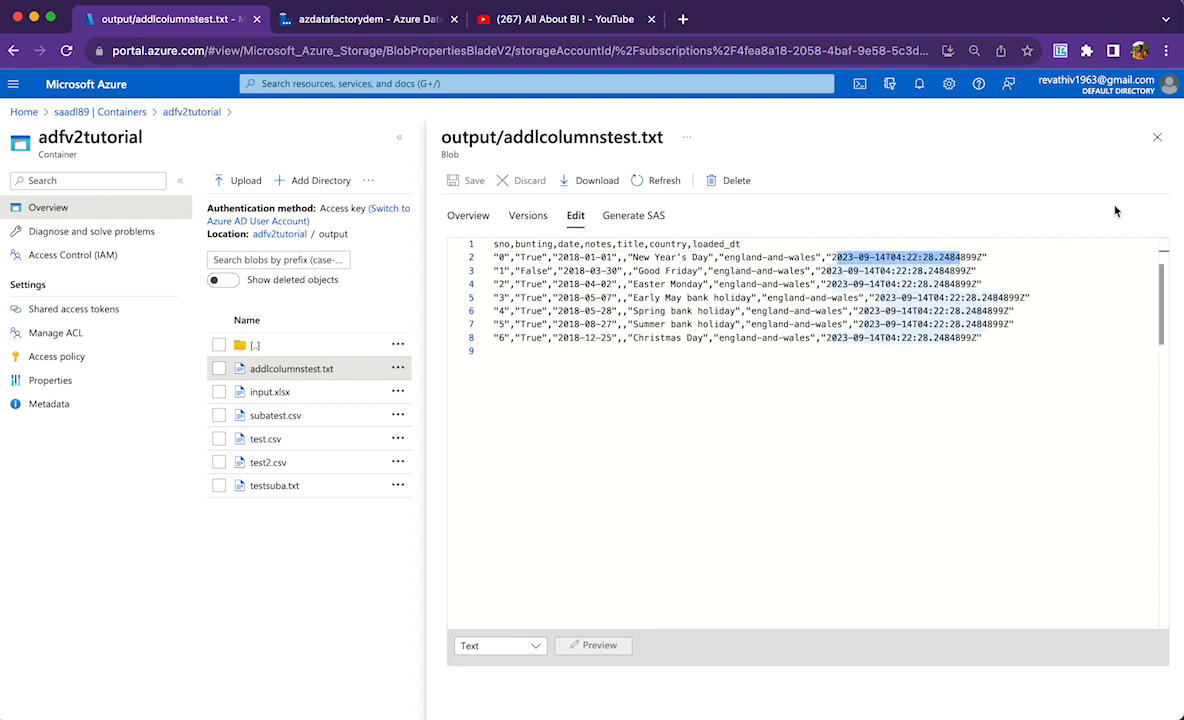
Switch back to Data Factory and run the test pipeline in debug mode with table_has_loaded_dt set to true
left_click(330, 19)
left_click(278, 173)
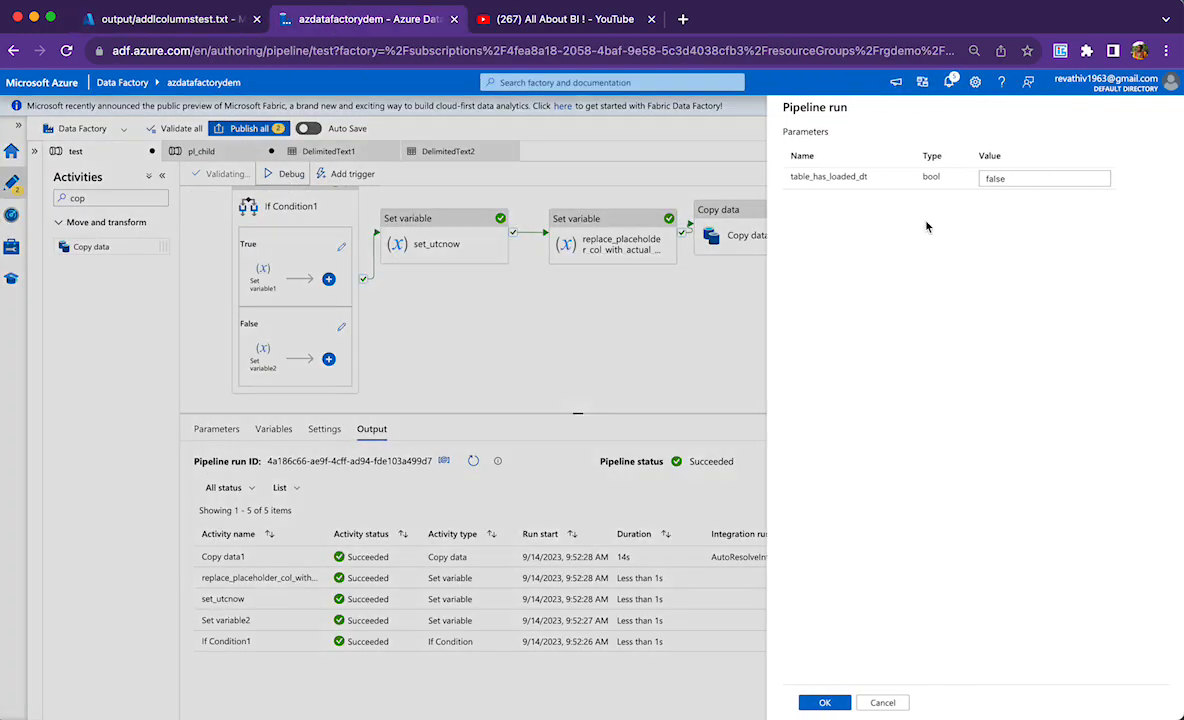
type("\\")
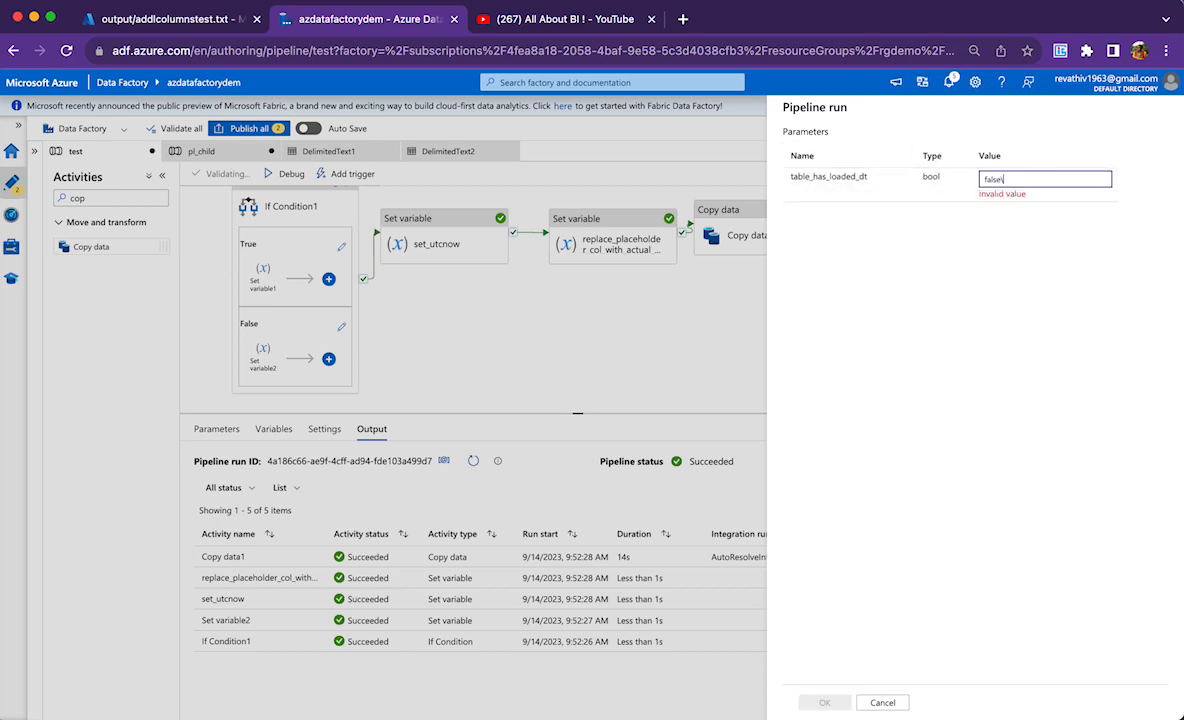
key("BackSpace")
key("BackSpace")
key("BackSpace")
key("BackSpace")
key("BackSpace")
key("BackSpace")
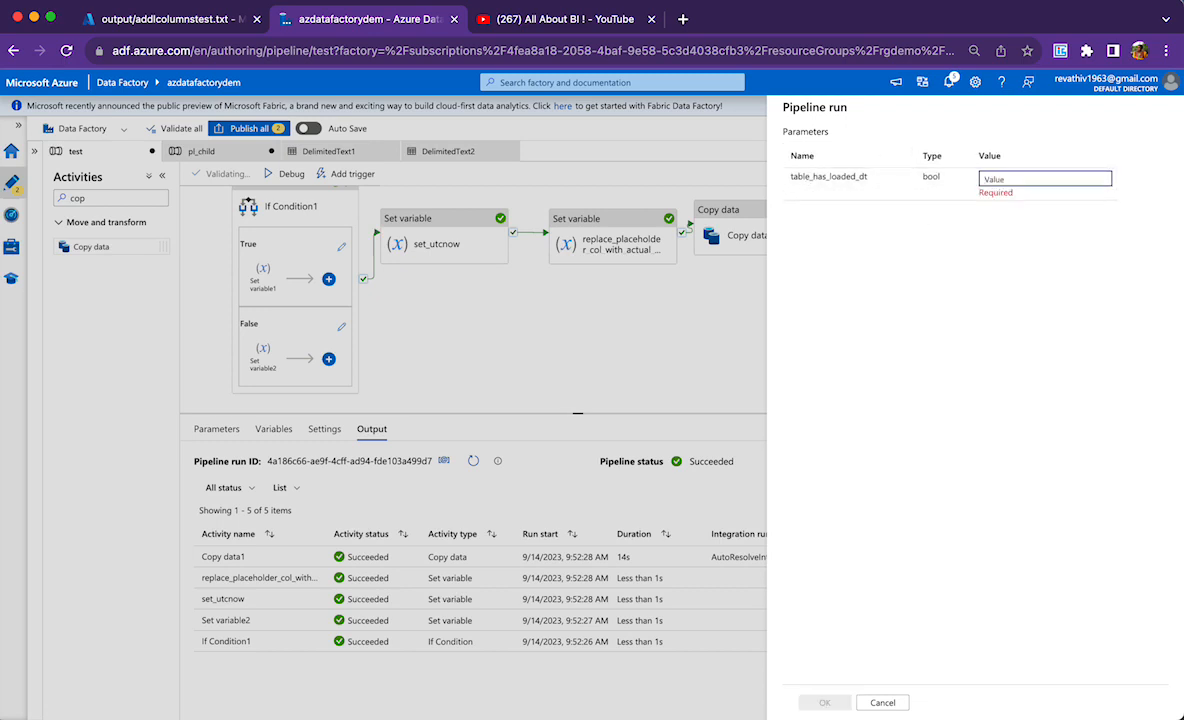
type("true")
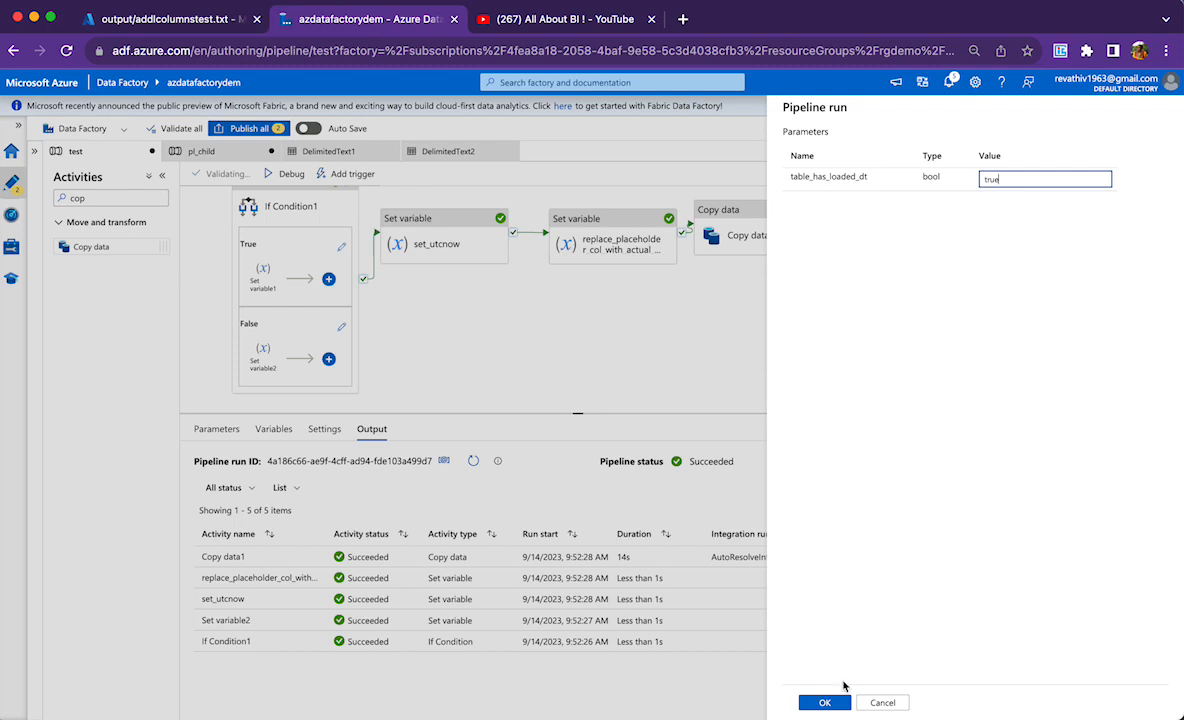
left_click(838, 702)
Check the col_name value assigned by Set variable1 in If Condition1's True branch
left_click(250, 288)
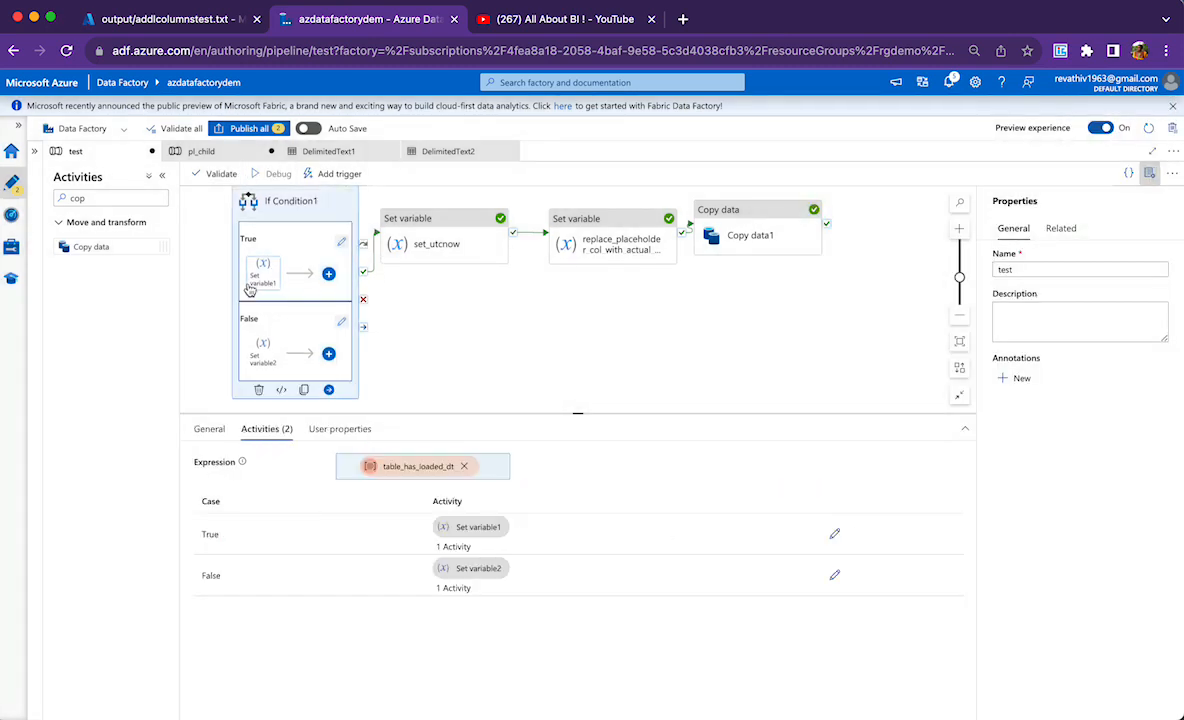
left_click(251, 284)
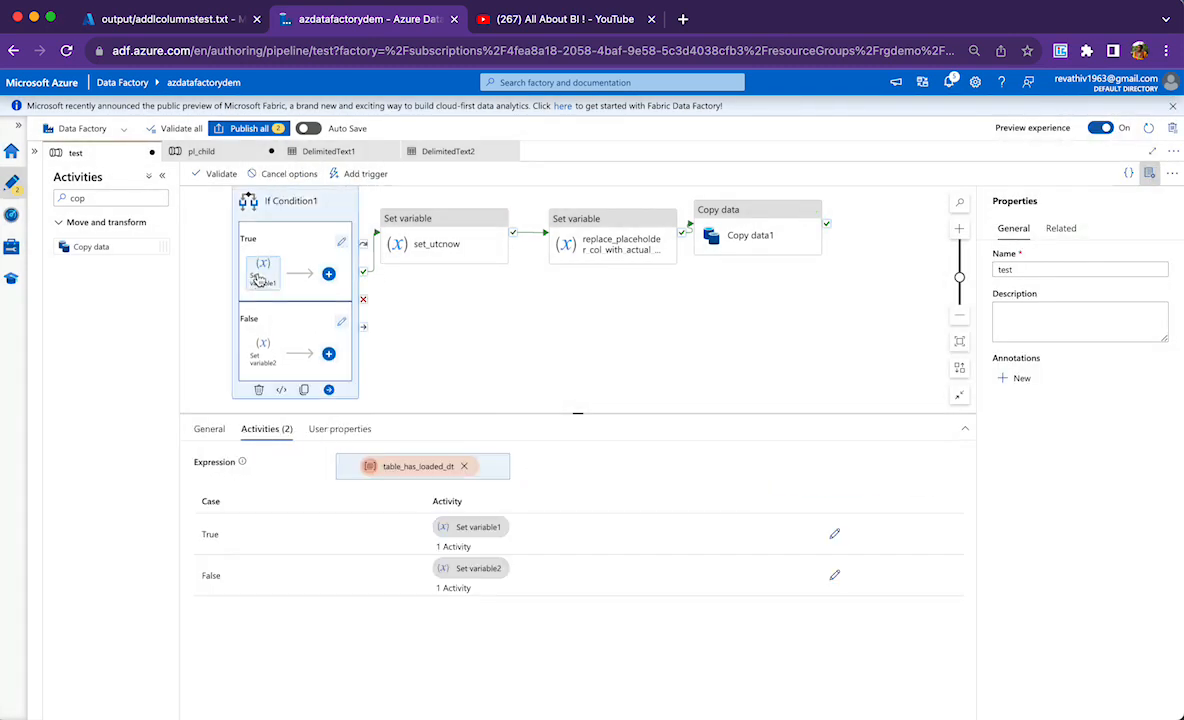
left_click(258, 280)
double_click(363, 514)
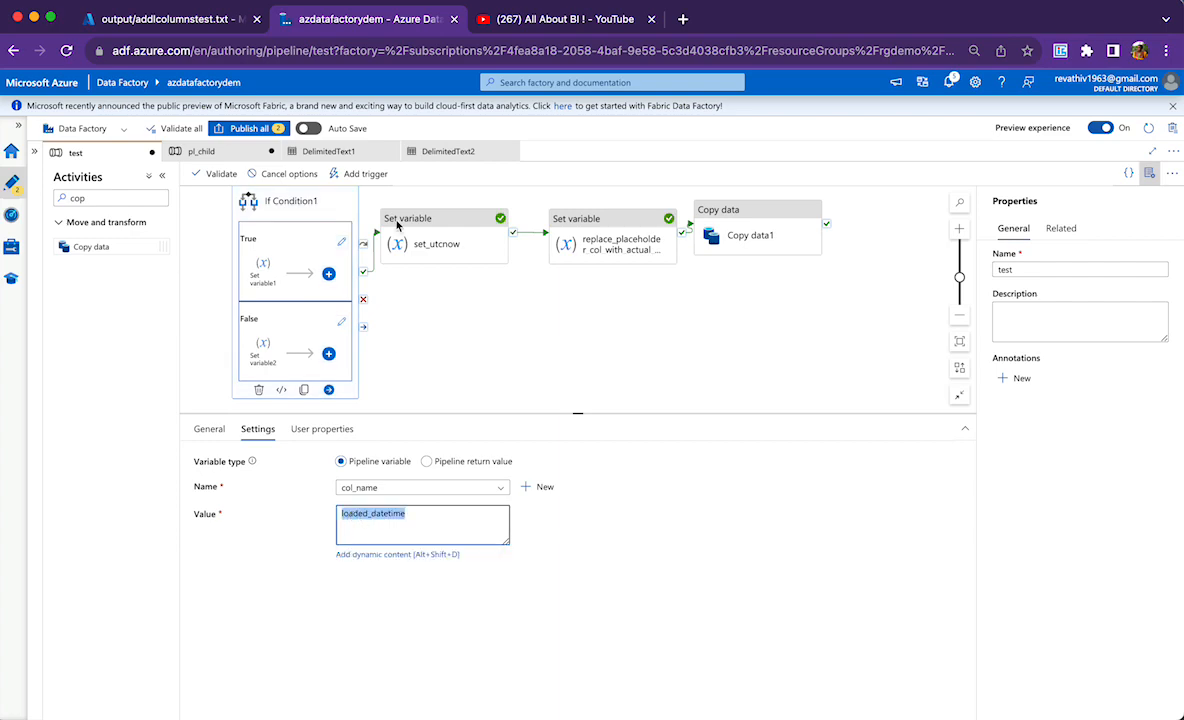
Review the last column header of addlcolumnstest.txt in the Azure portal, then close the file
left_click(172, 21)
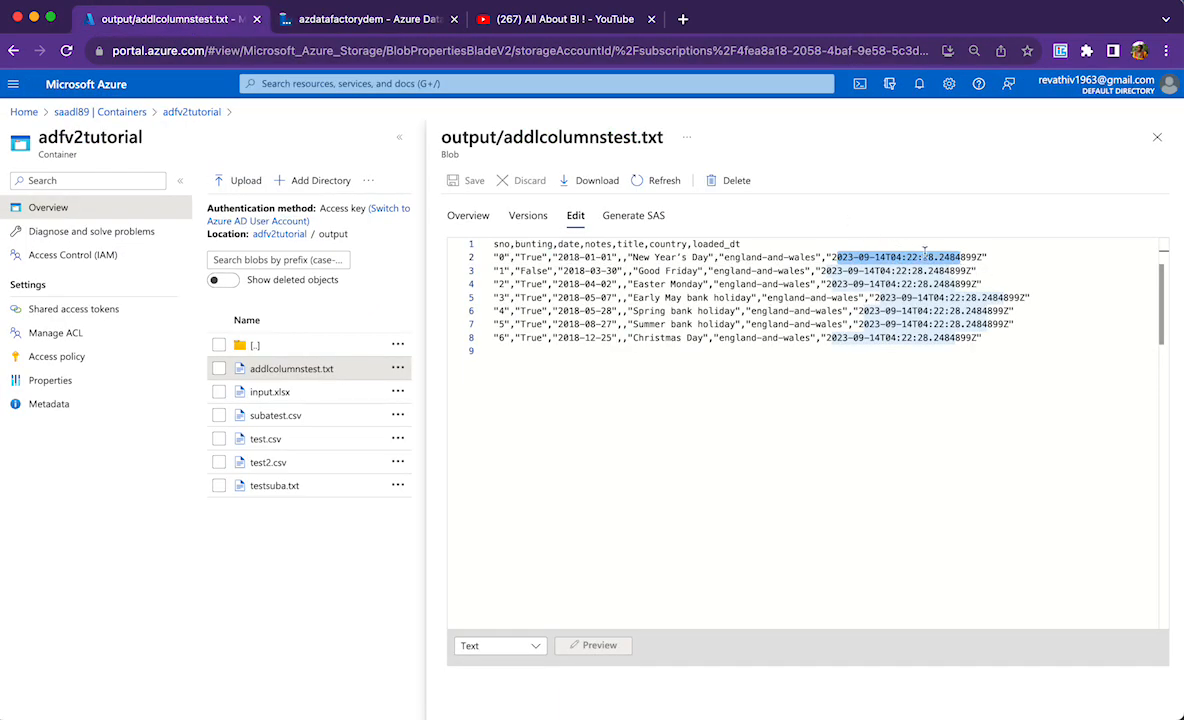
double_click(716, 244)
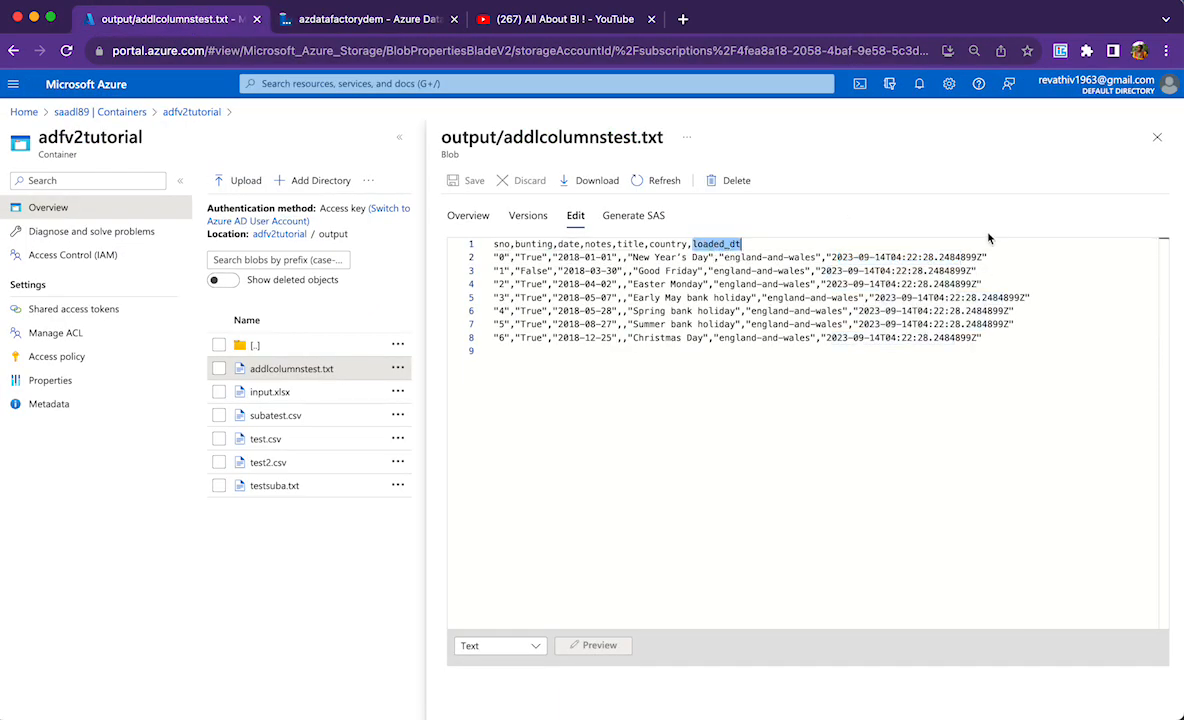
left_click(1157, 137)
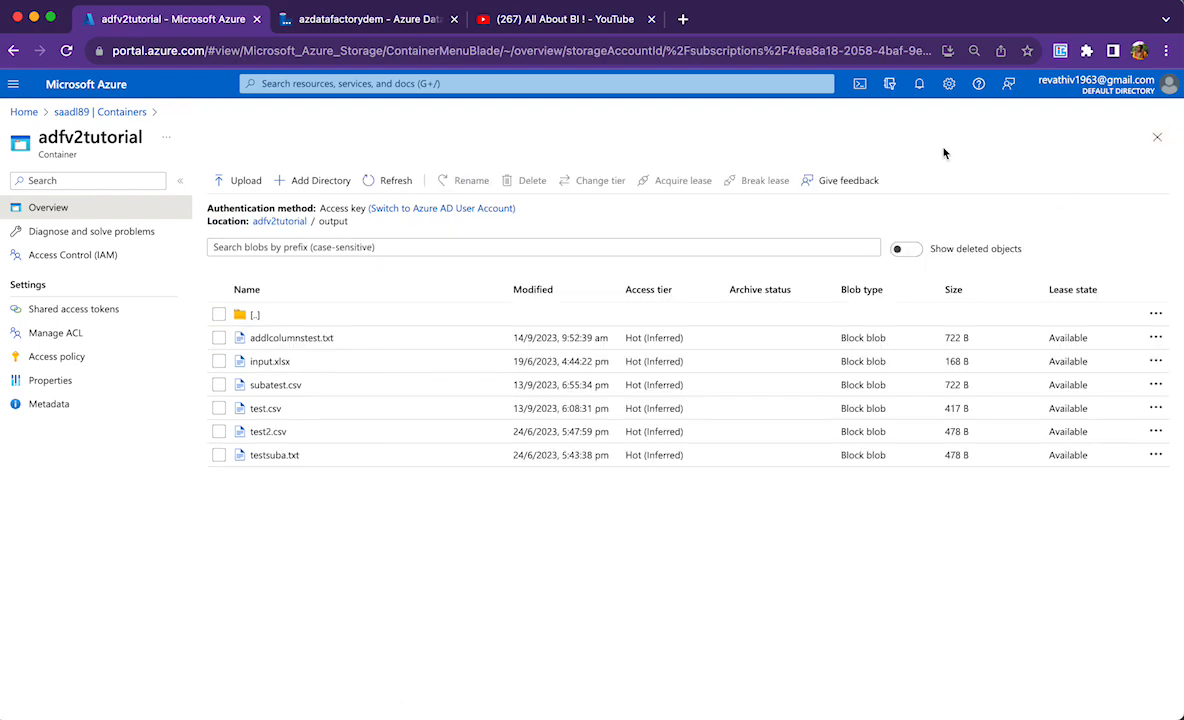
Return to Data Factory and monitor the test pipeline's debug run until it finishes, refreshing its output
left_click(322, 19)
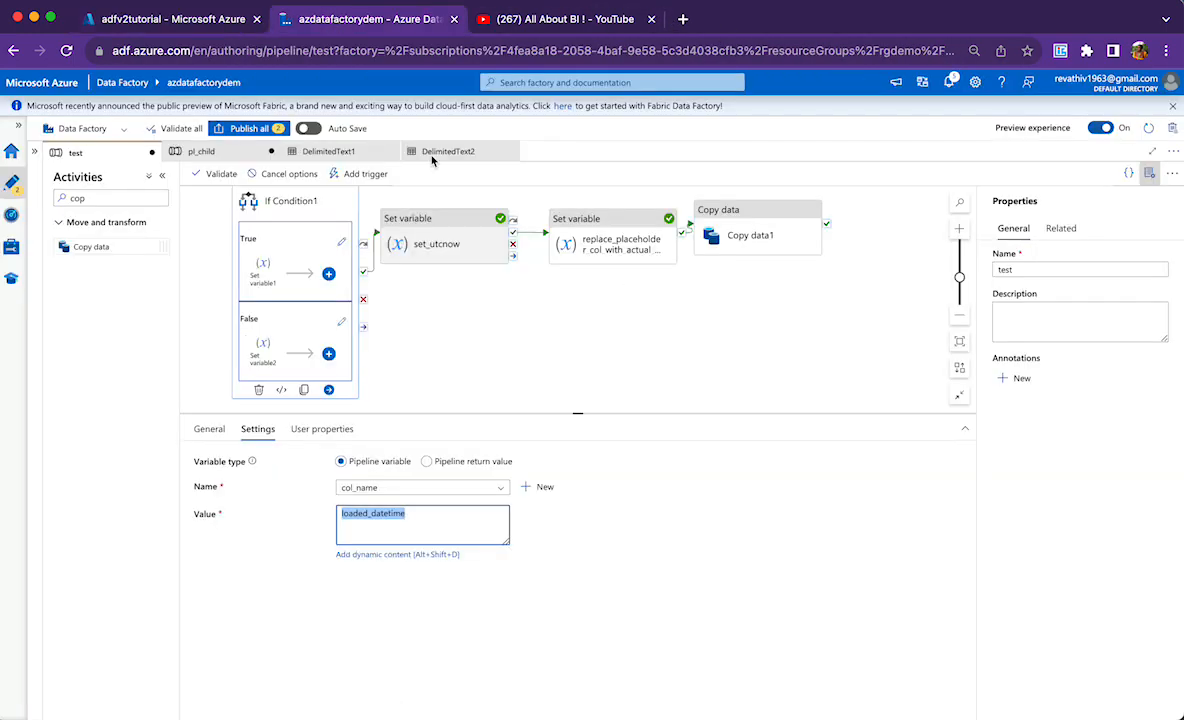
left_click(547, 320)
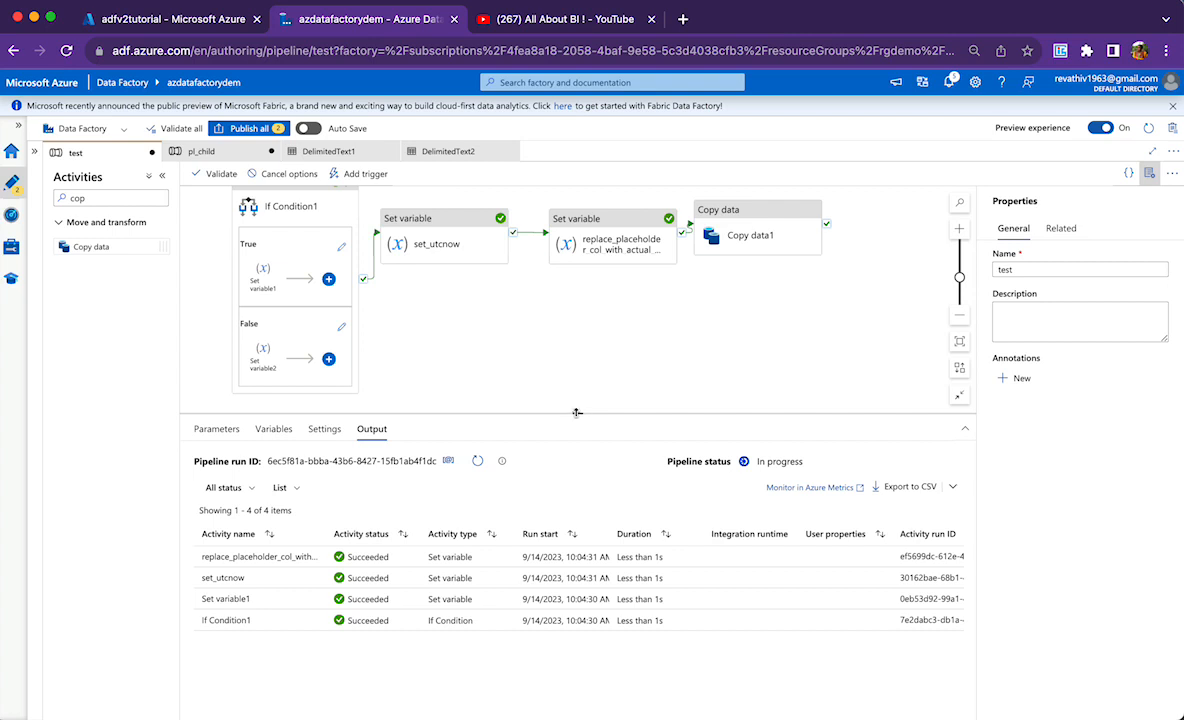
left_click_drag(577, 412, 575, 432)
left_click_drag(536, 357, 536, 384)
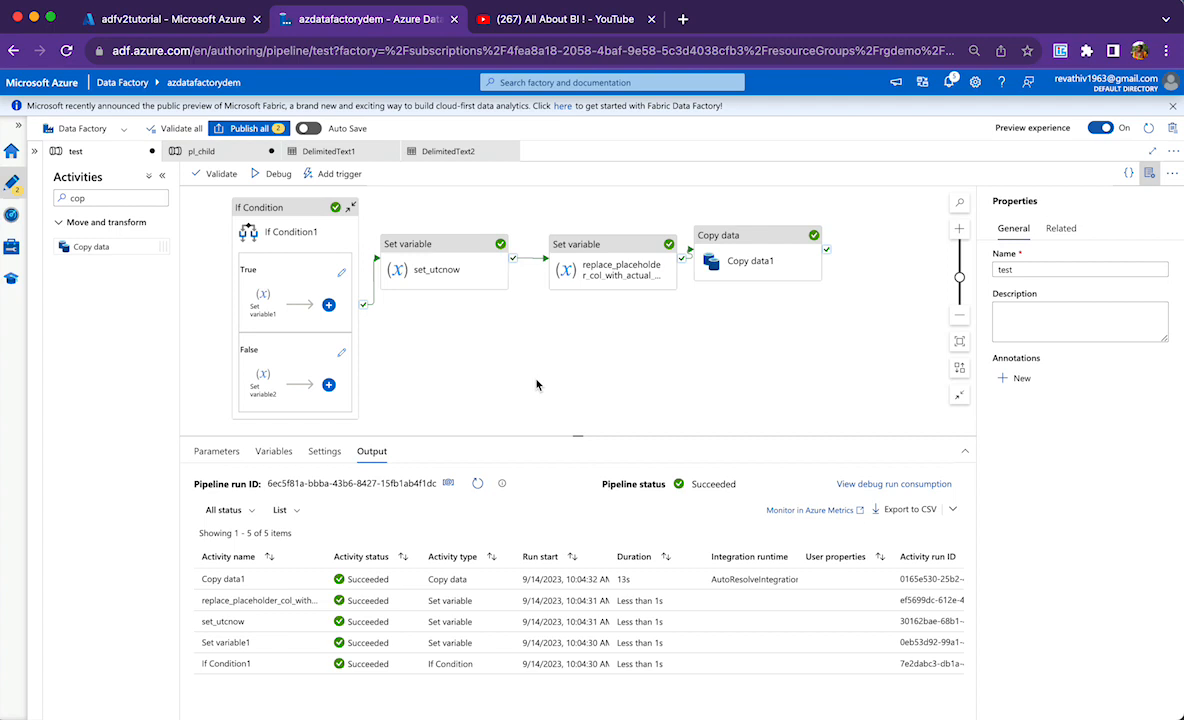
left_click(478, 484)
Refresh the output folder in the Azure portal and check the last column header in the regenerated addlcolumnstest.txt
left_click(160, 19)
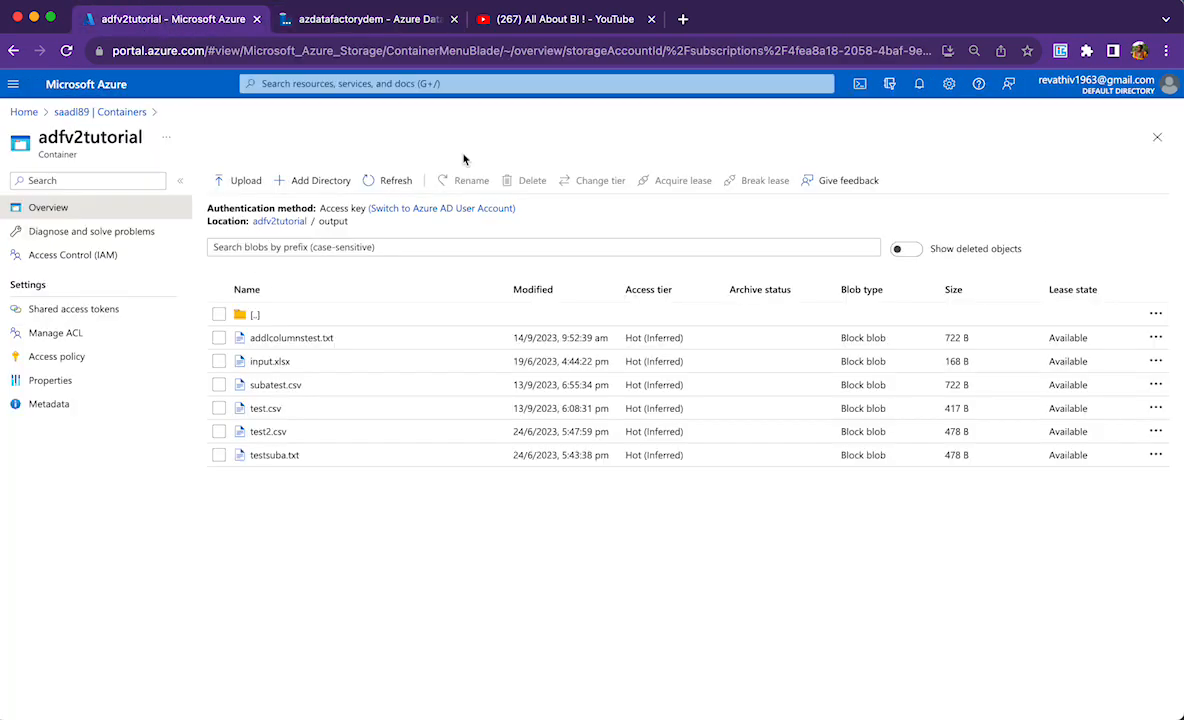
left_click(393, 187)
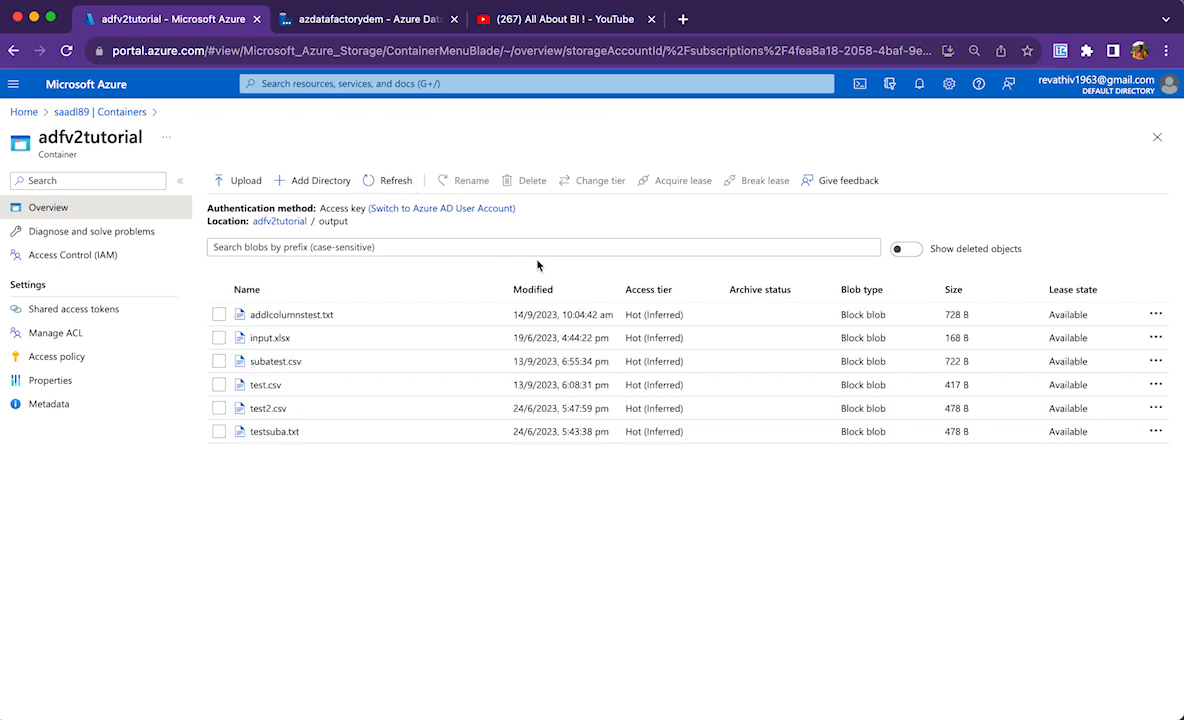
left_click(280, 313)
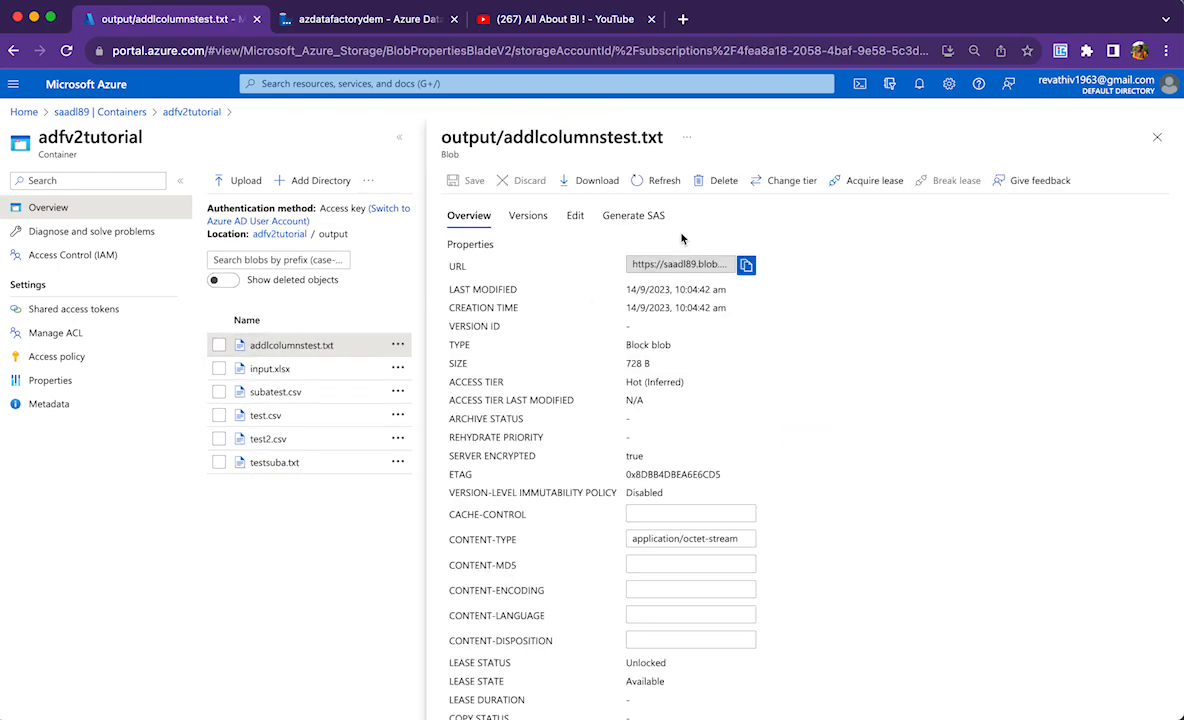
left_click(576, 215)
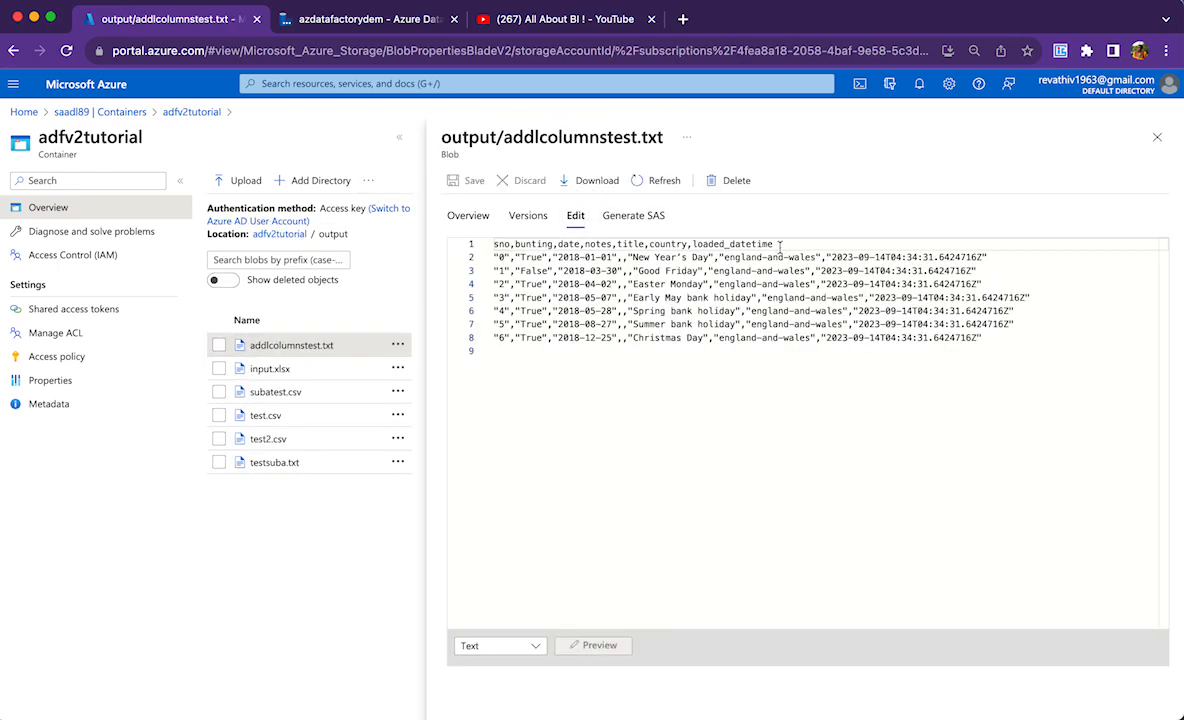
double_click(721, 244)
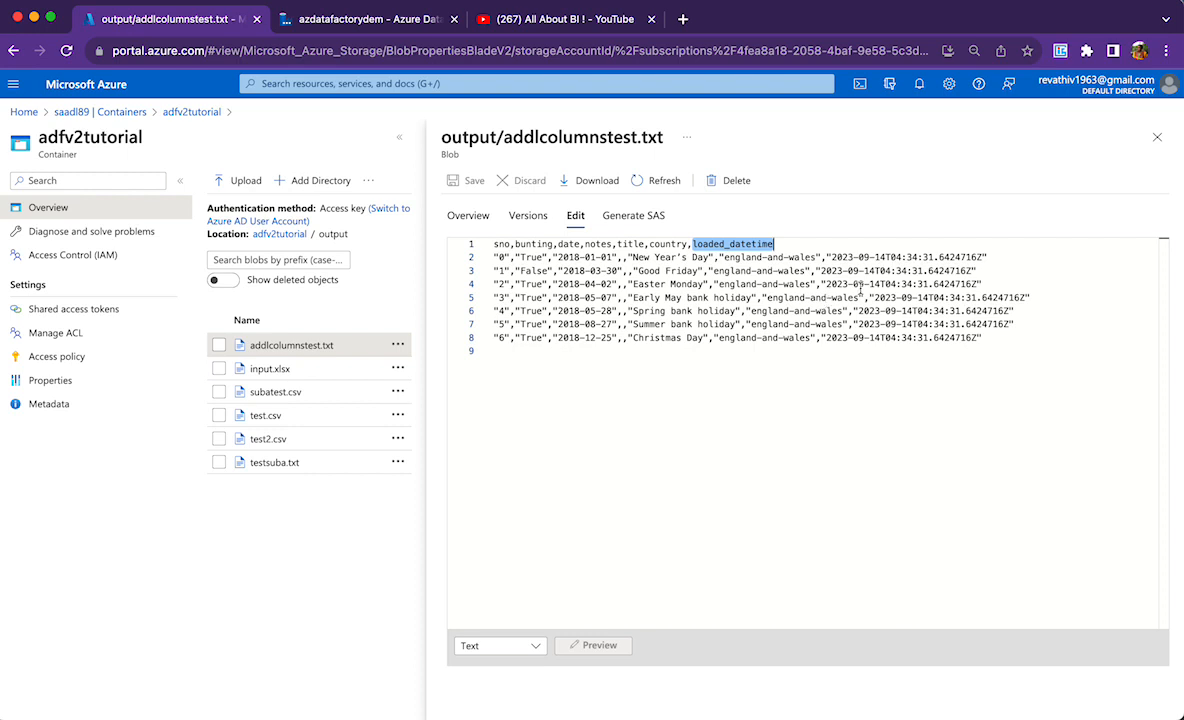
left_click(1157, 137)
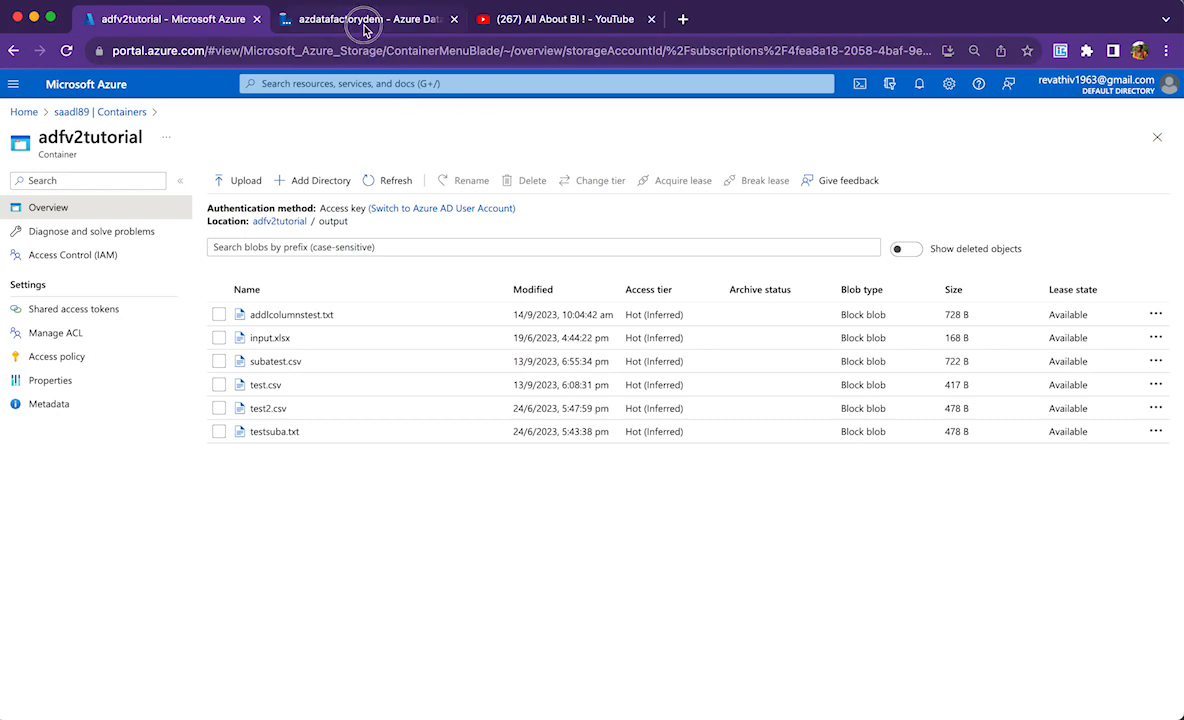
Return to the test pipeline in Data Factory and review its activities alongside the debug run output
left_click(365, 24)
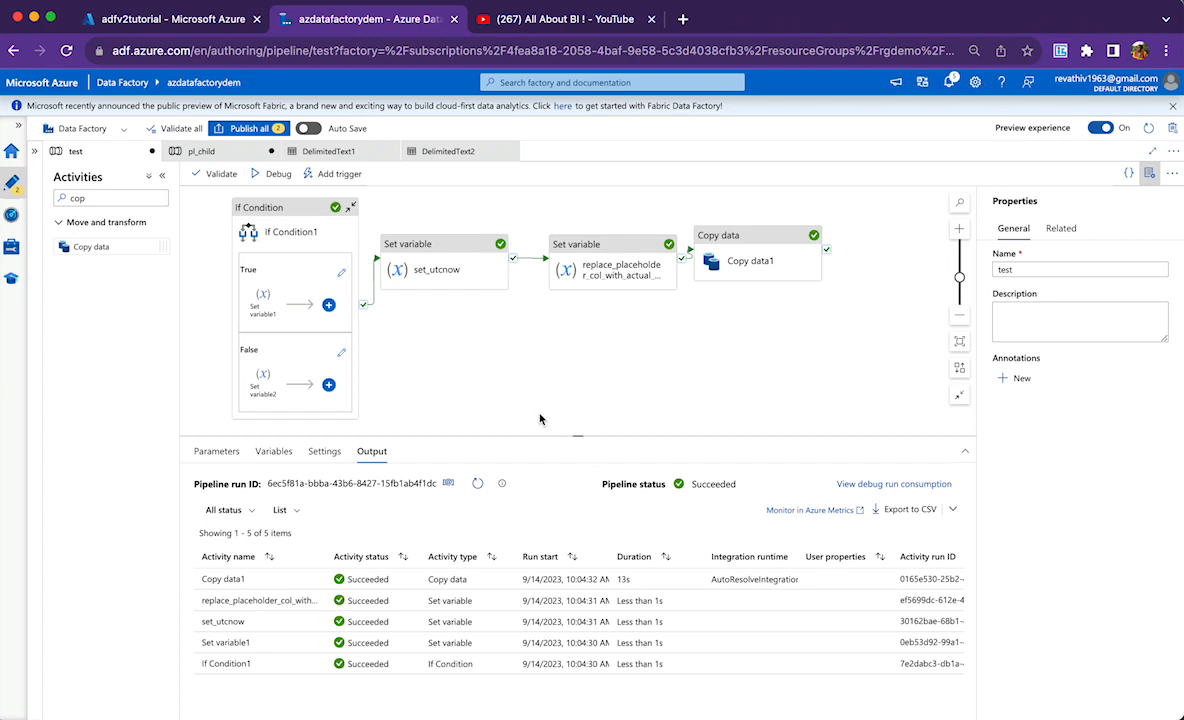
left_click_drag(575, 436, 584, 408)
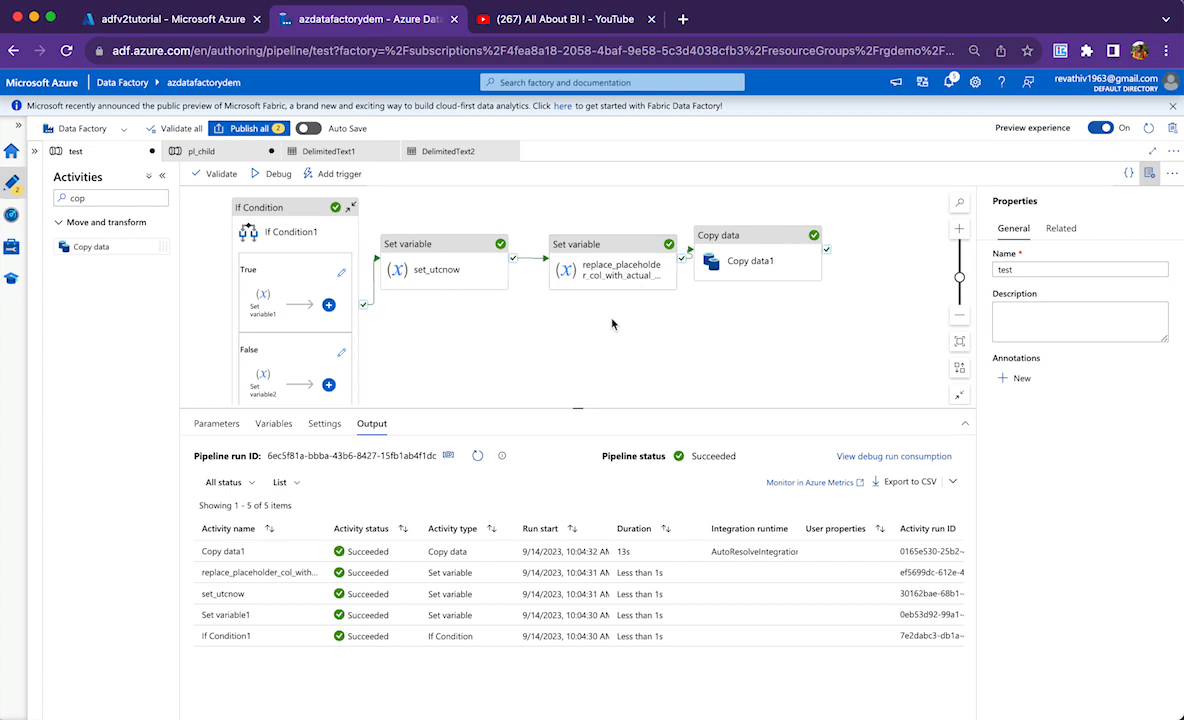
left_click_drag(579, 328, 566, 315)
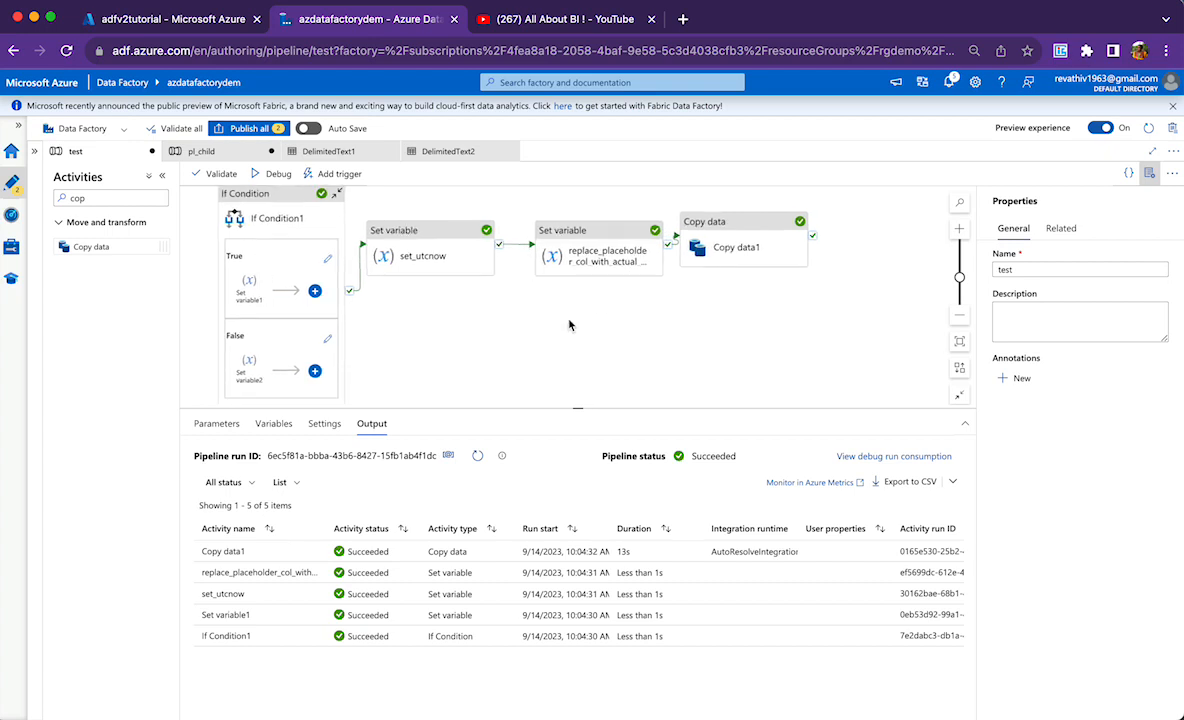